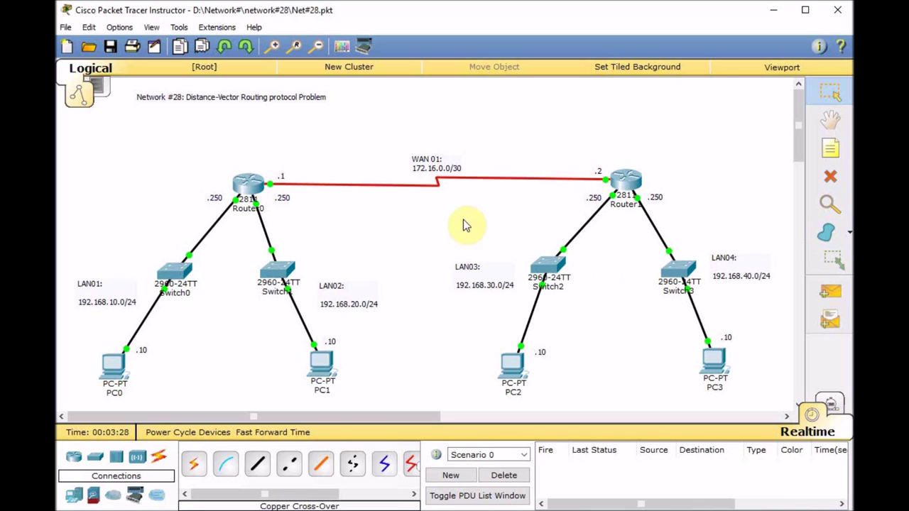
Place two 2811 routers, Router2 and Router3, side by side above the WAN link
click(74, 456)
drag(302, 474, 391, 113)
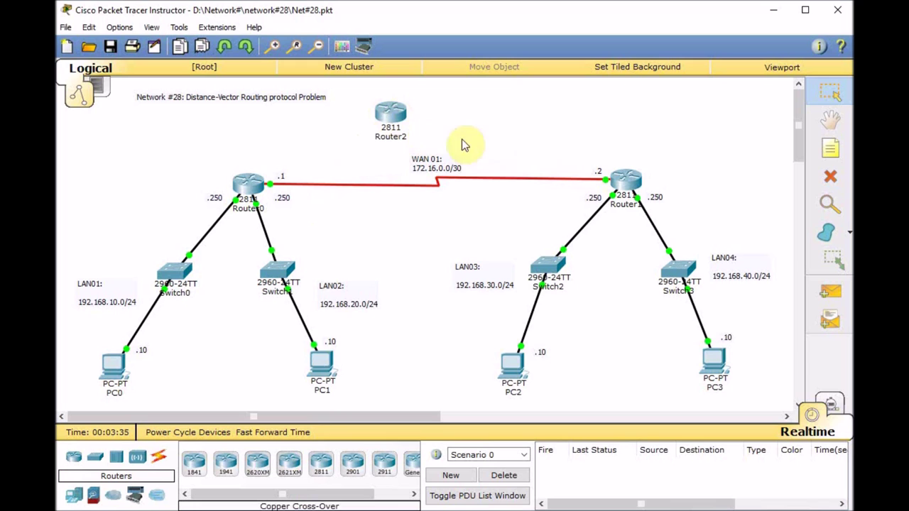
click(321, 469)
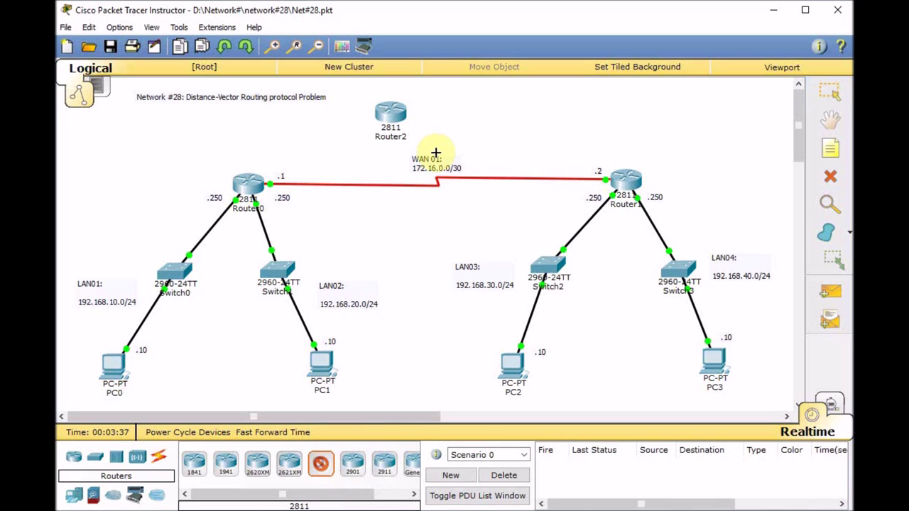
click(496, 118)
Save Router0's running configuration with enable and write memory
click(246, 185)
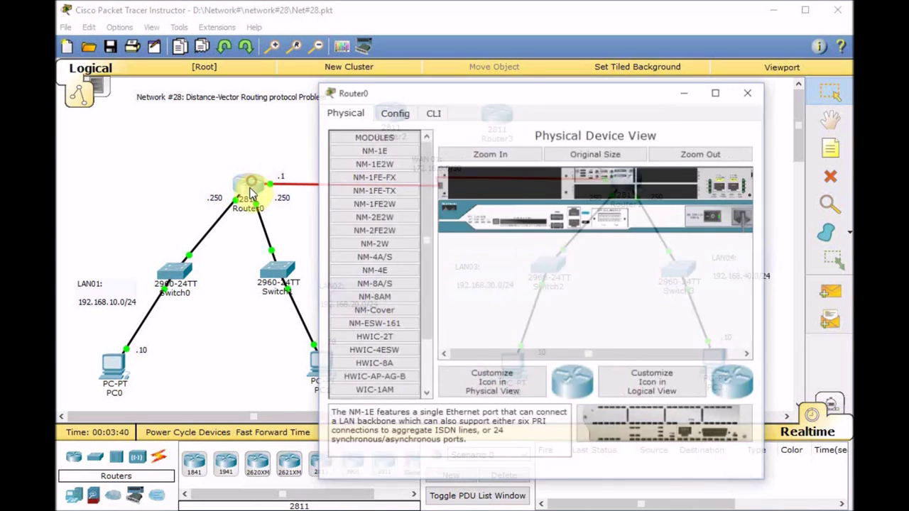
click(436, 113)
key(Return)
key(Return)
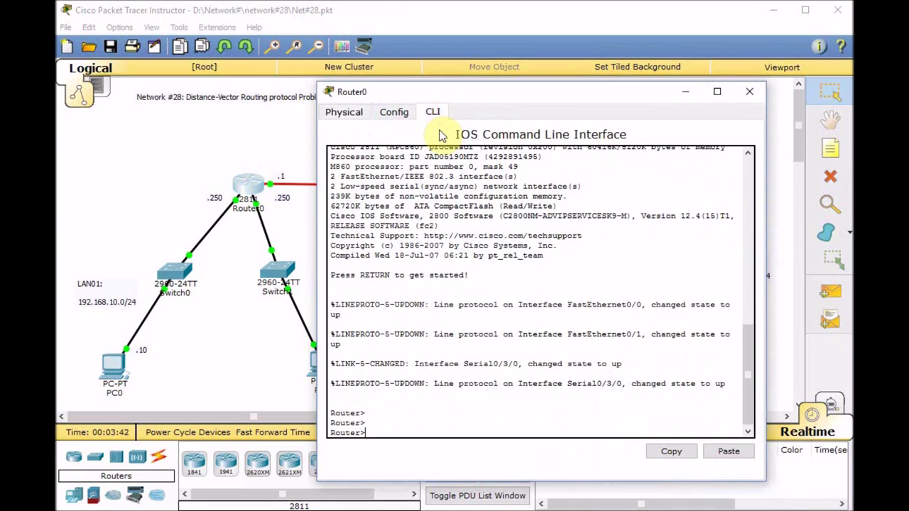
text(en)
key(Return)
key(Return)
key(Return)
text(wr)
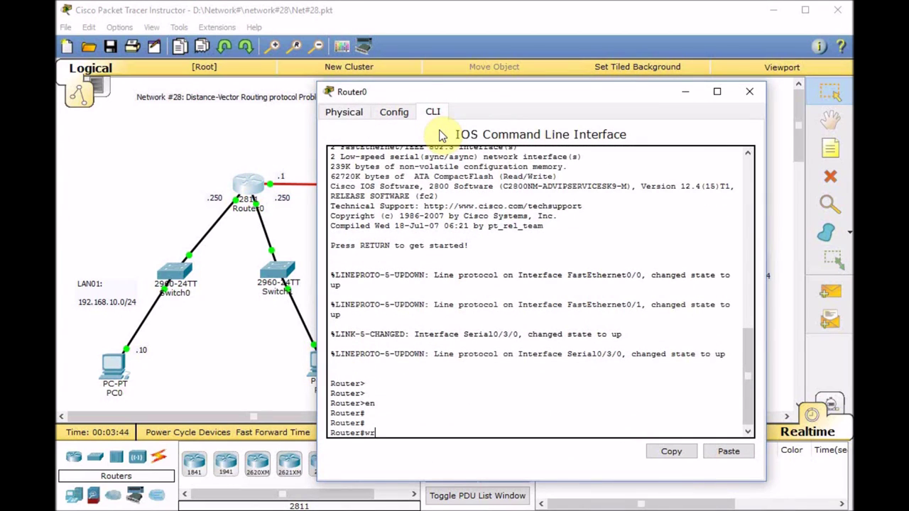
key(Tab)
text(me)
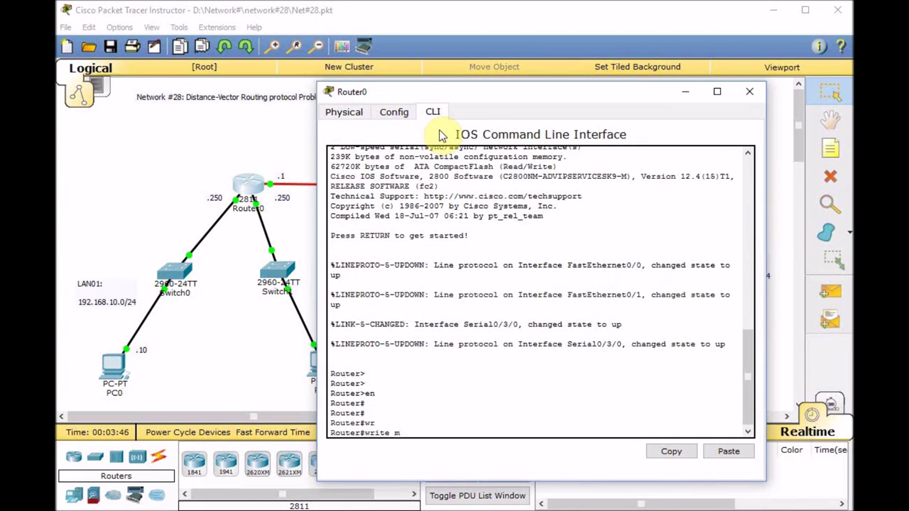
key(Tab)
key(Return)
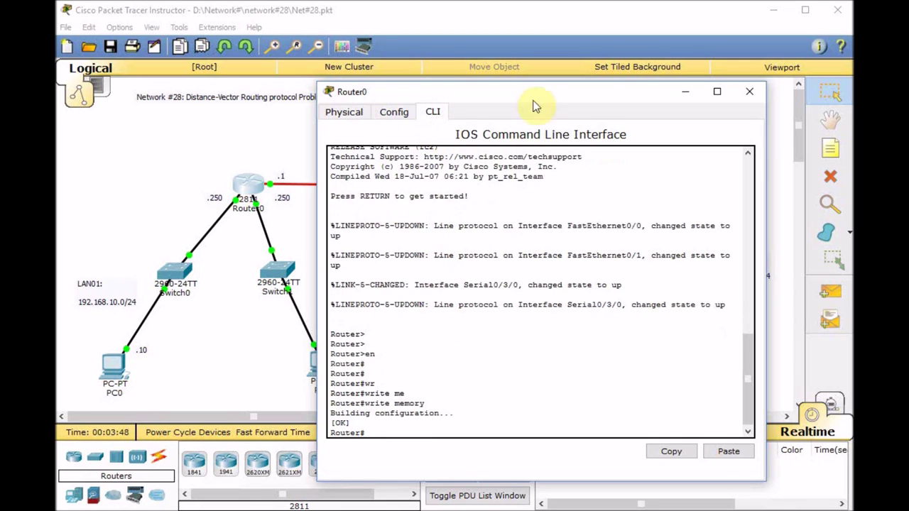
click(748, 94)
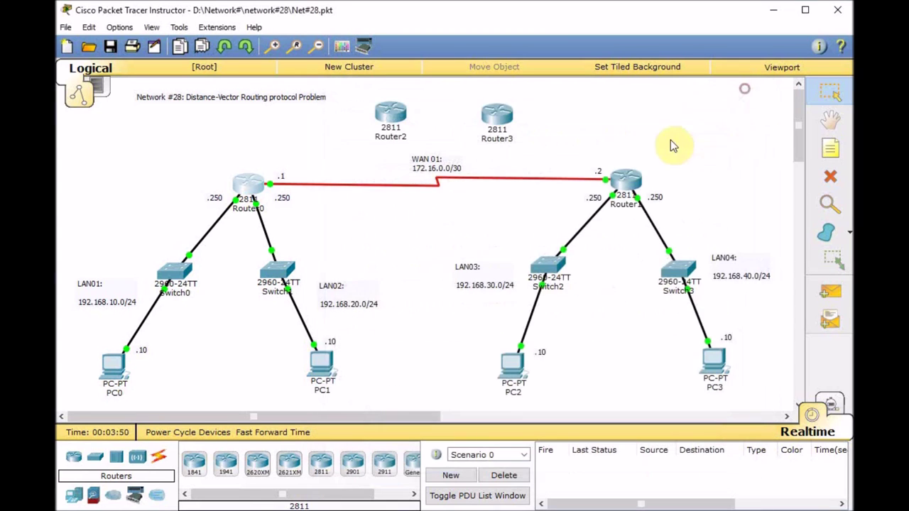
Save Router1's running configuration the same way with enable and write
click(630, 178)
click(435, 114)
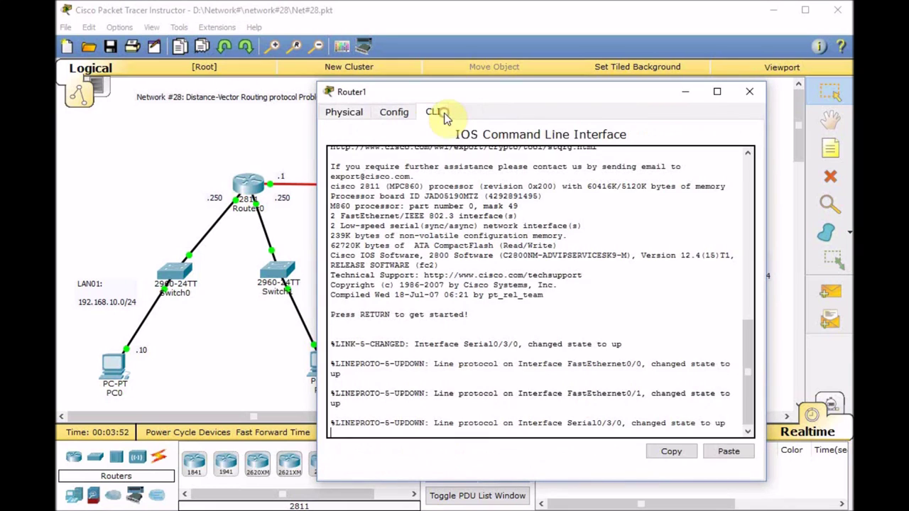
key(Return)
key(Return)
key(Return)
text(en)
key(Return)
key(Return)
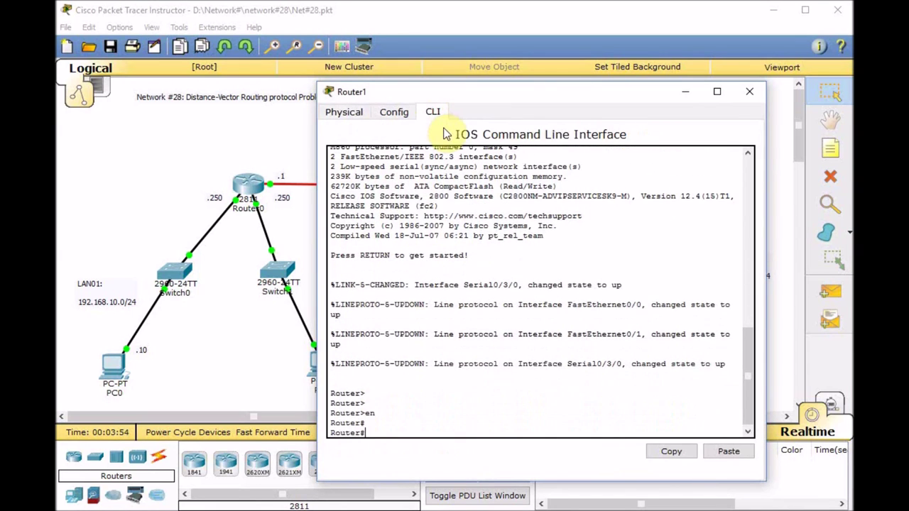
text(wr)
key(Return)
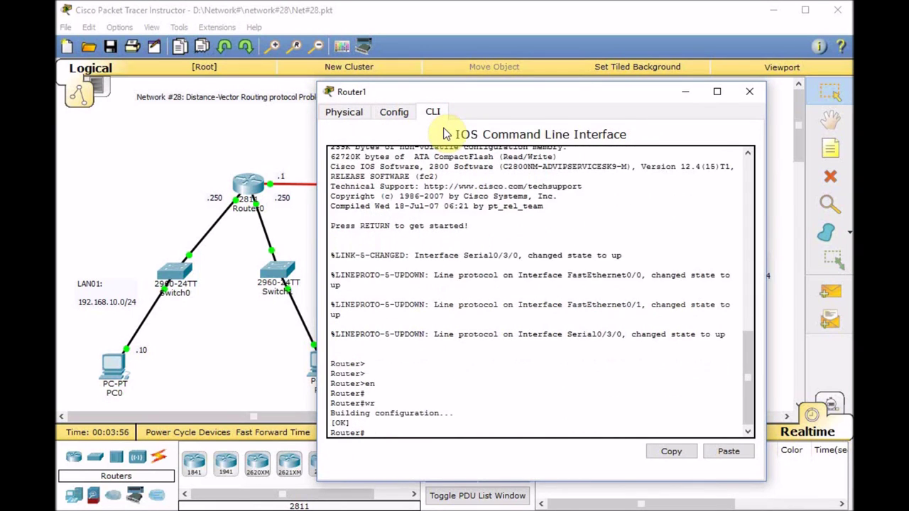
click(746, 92)
Power Router0 off, install an NM-1FE-TX module in its empty slot, and power it back on
click(249, 183)
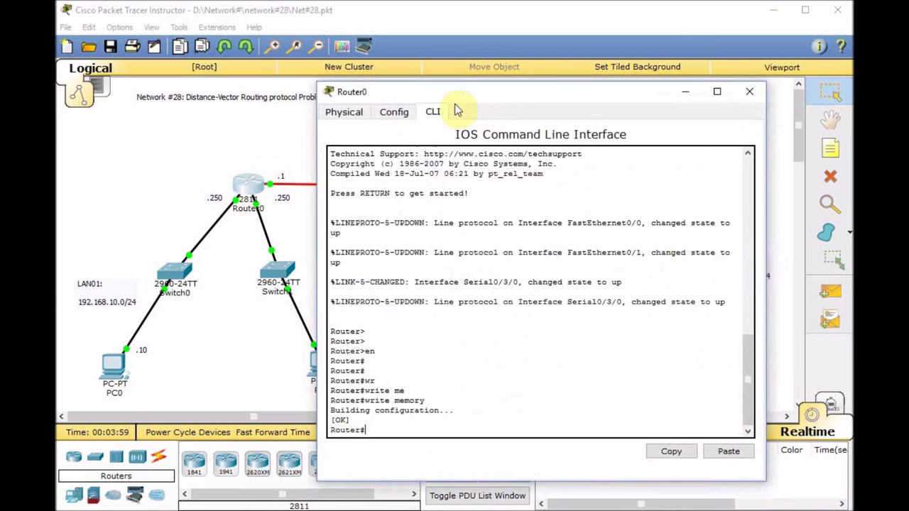
click(344, 111)
click(714, 216)
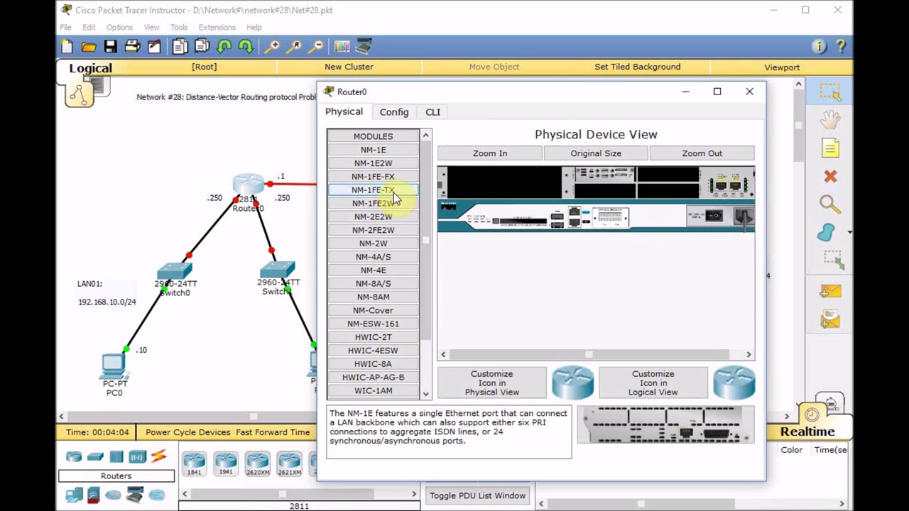
drag(384, 191, 496, 201)
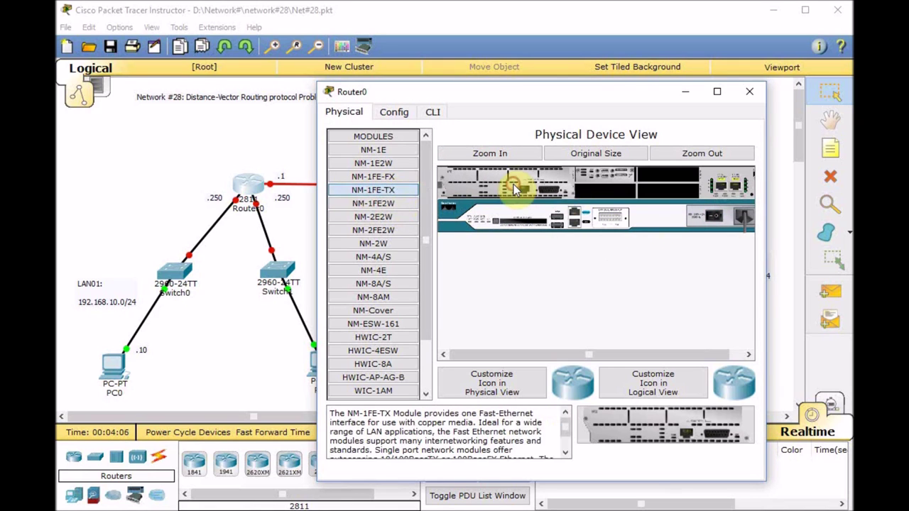
click(715, 217)
click(749, 91)
Install an NM-1FE-TX module in Router1 the same way, powering it back on
click(622, 181)
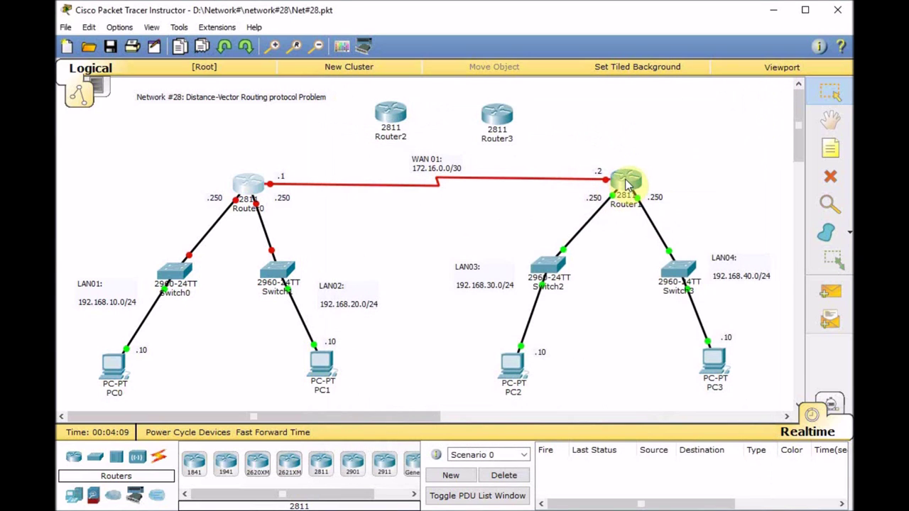
click(340, 112)
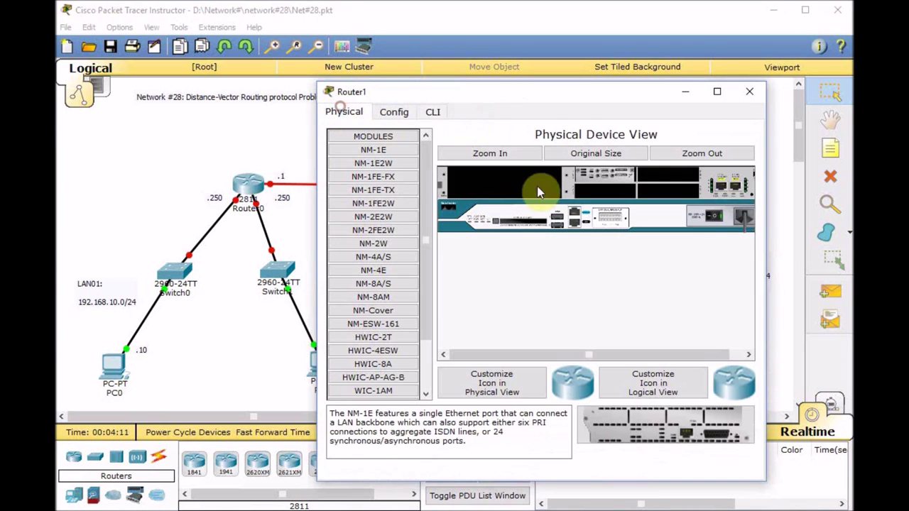
click(716, 217)
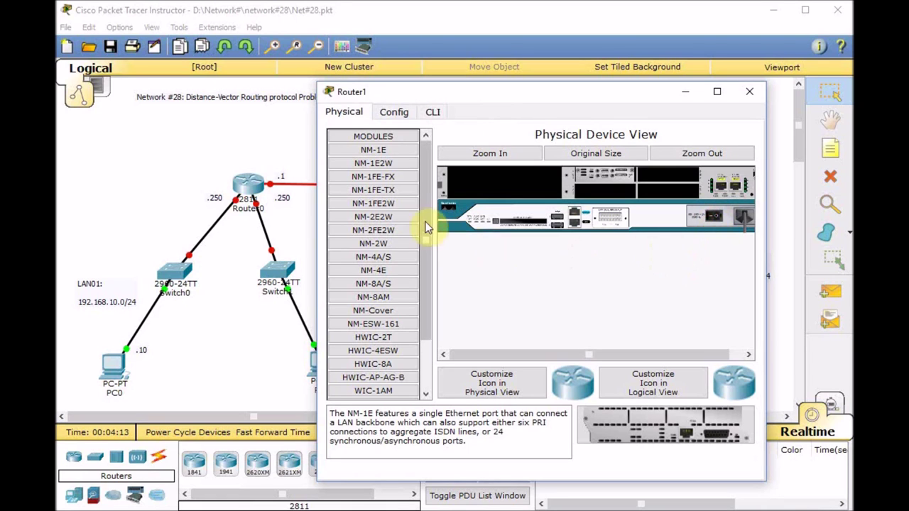
drag(373, 189, 503, 186)
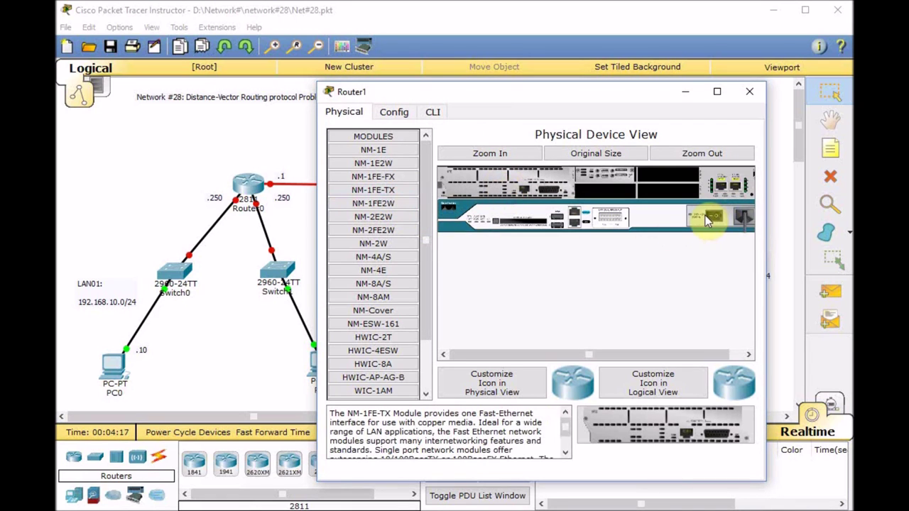
click(712, 216)
click(751, 91)
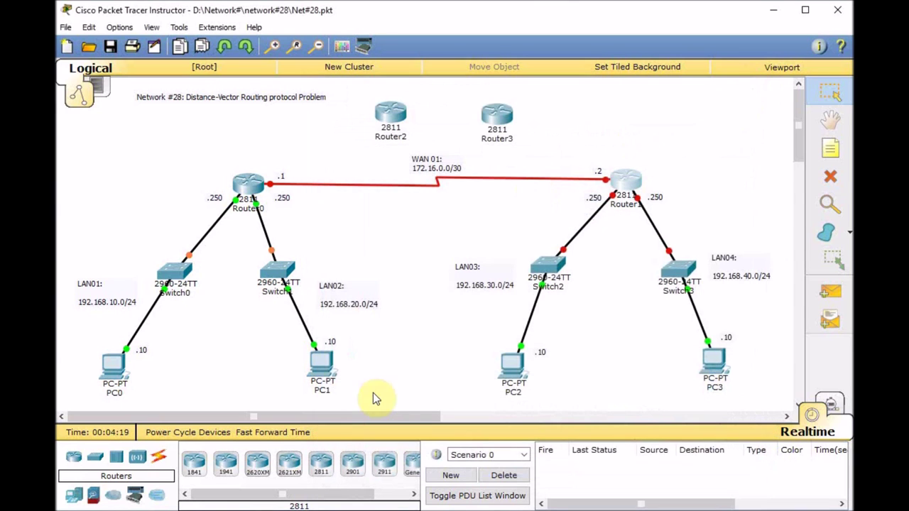
Connect Router0 FastEthernet1/0 to Router2 FastEthernet0/1 with a copper cross-over cable
click(157, 460)
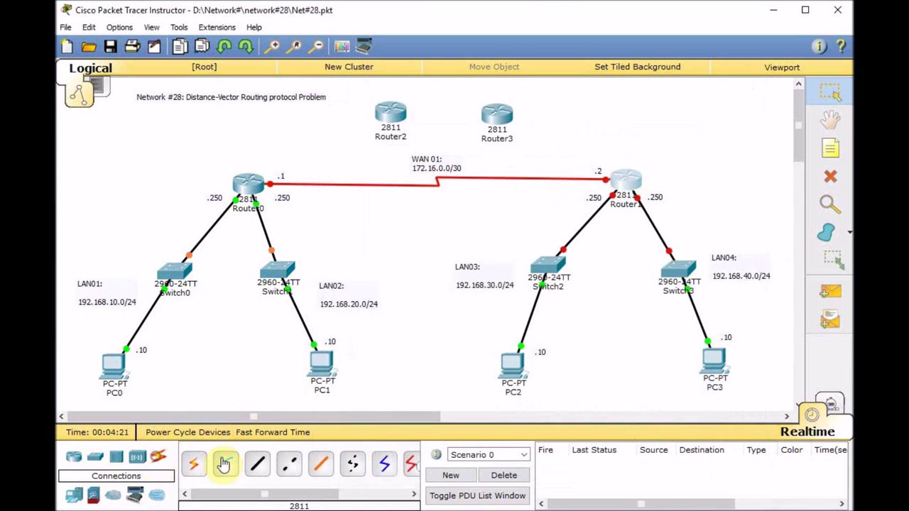
click(291, 475)
click(248, 184)
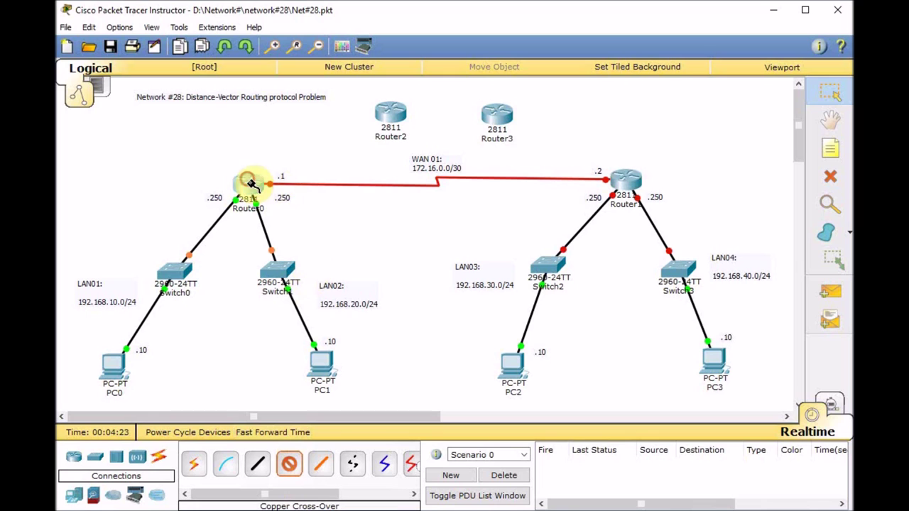
click(325, 236)
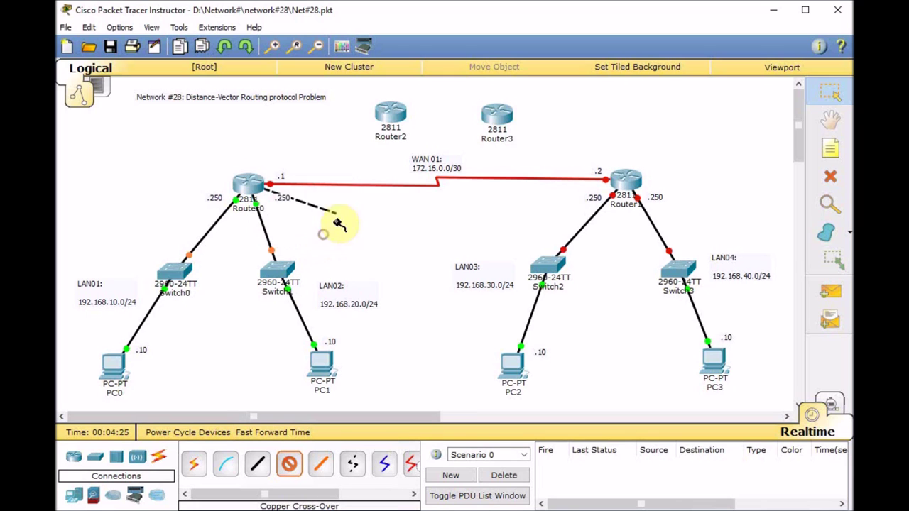
click(390, 118)
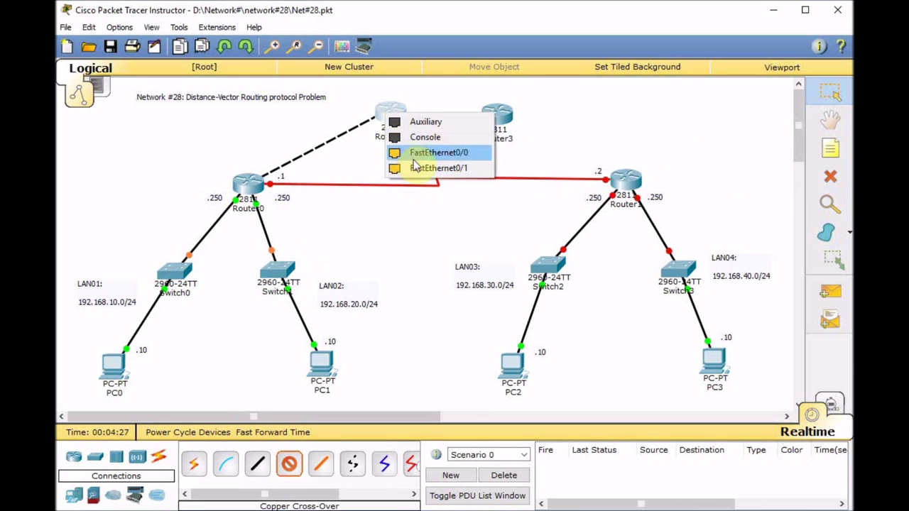
click(437, 168)
Cross-over cable Router2 Fa0/0 to Router3 Fa0/0 and Router3 Fa0/1 to Router1 Fa1/0
click(289, 463)
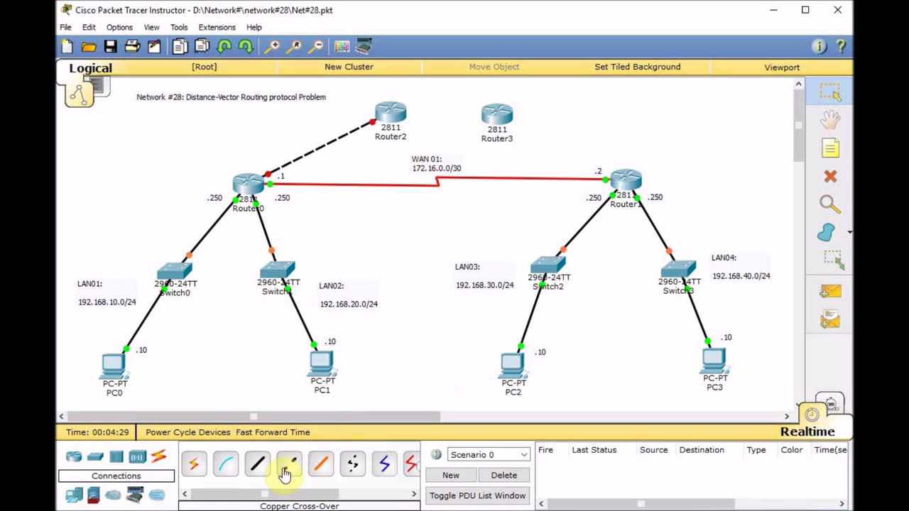
click(391, 117)
click(469, 157)
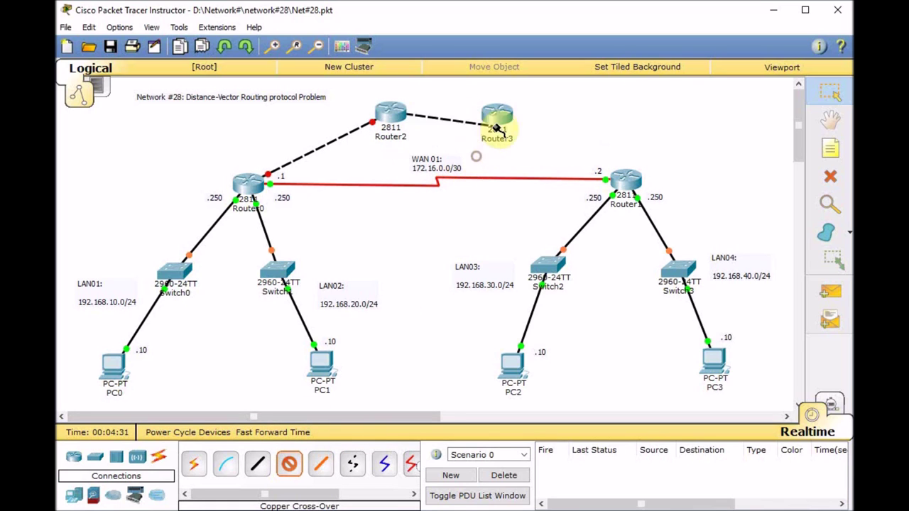
click(500, 118)
click(551, 155)
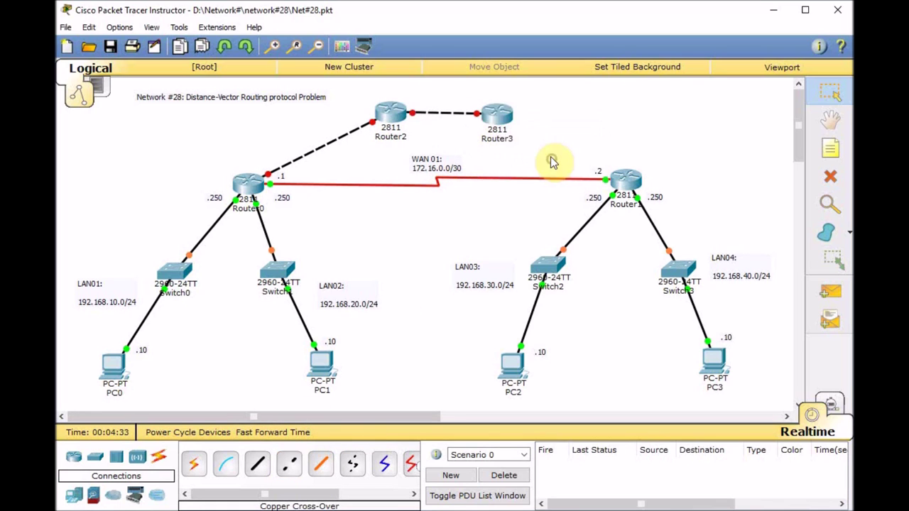
click(289, 463)
click(498, 115)
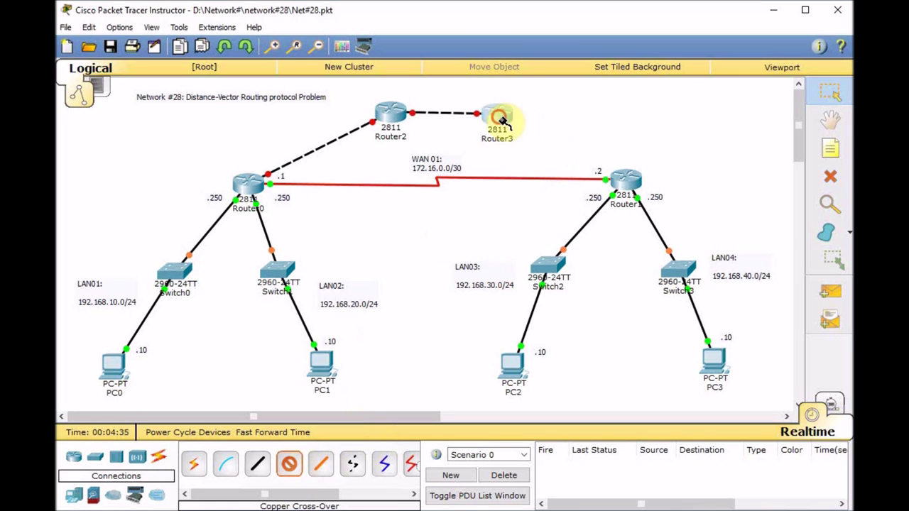
click(563, 157)
click(629, 180)
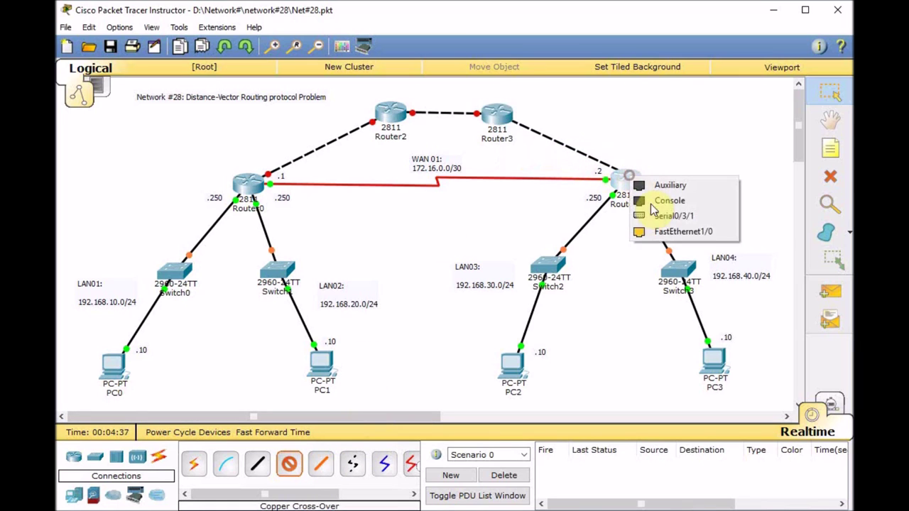
click(675, 232)
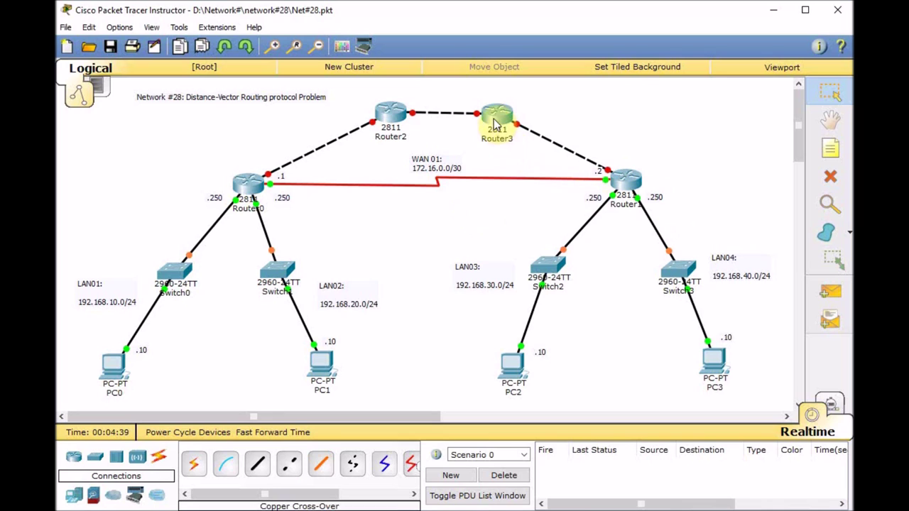
Nudge Router2 and Router3 into position and move the WAN 01 label below the serial link
drag(497, 121, 503, 117)
drag(391, 119, 389, 117)
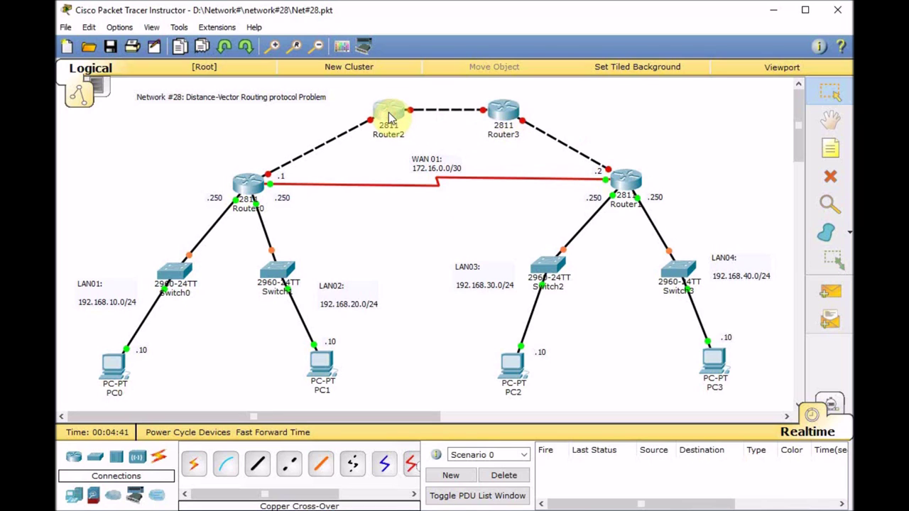
drag(431, 163, 432, 204)
Copy the WAN 01 note and paste it as WAN 02 172.16.0.4/30 beside the Router0–Router2 link
double_click(431, 204)
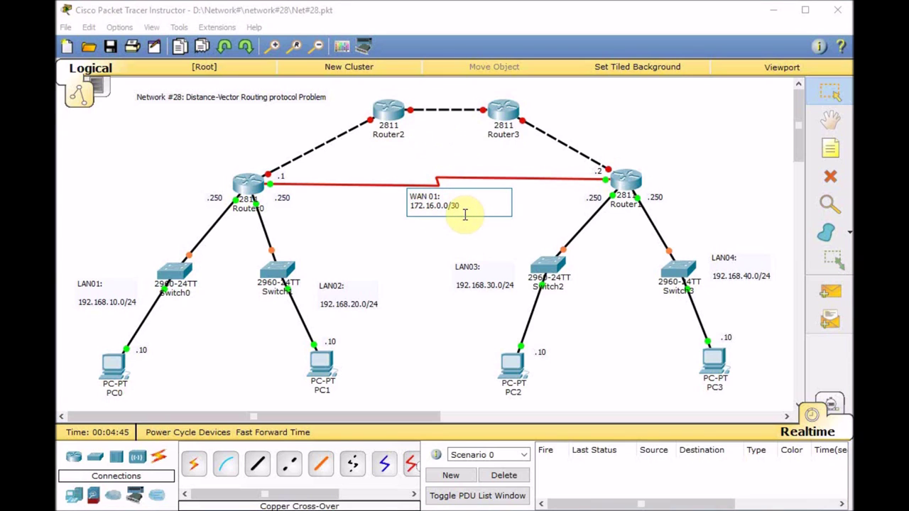
key(ctrl+a)
key(ctrl+c)
click(454, 159)
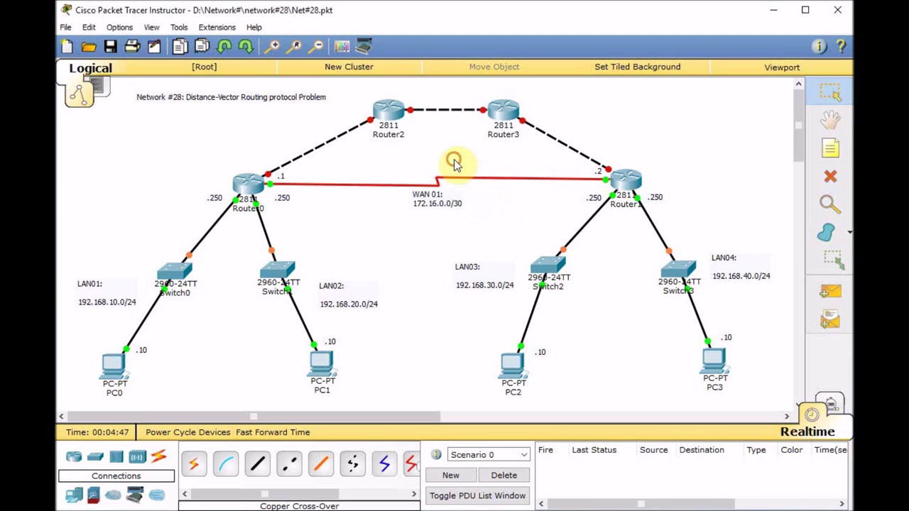
click(844, 155)
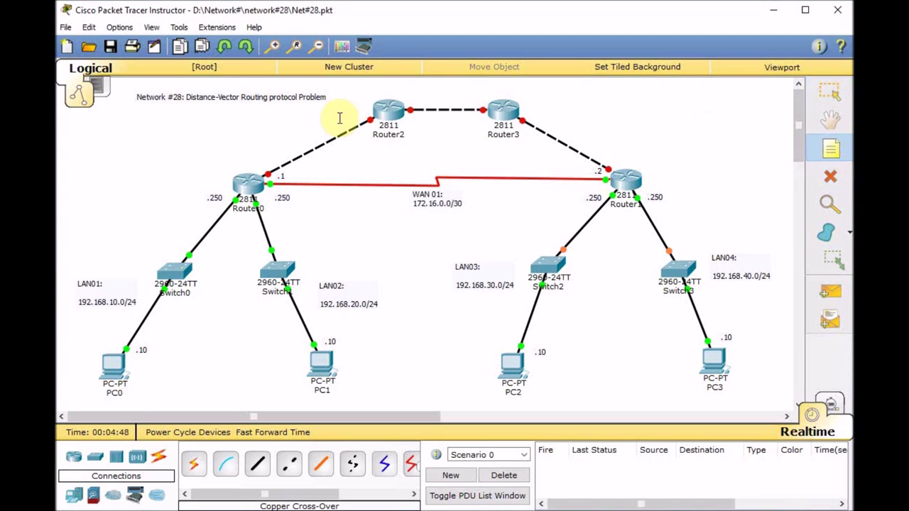
click(278, 135)
key(ctrl+v)
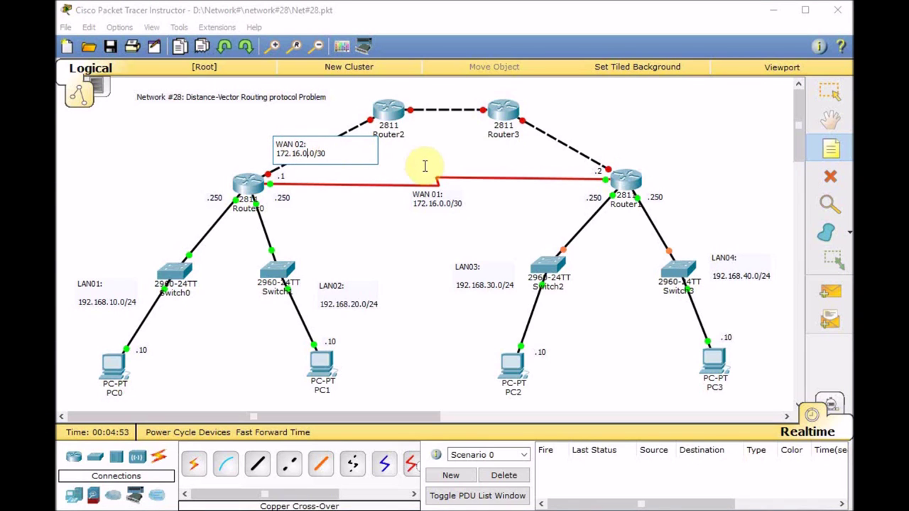
text(4)
click(401, 159)
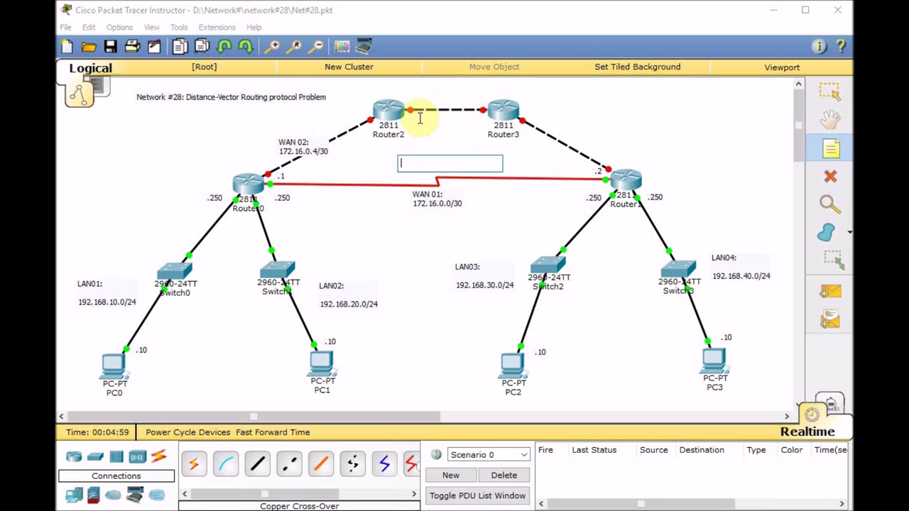
Add the WAN 03 172.16.0.8/30 and WAN 04 172.16.0.12/30 notes by pasting and editing
key(ctrl+v)
key(shift+Left)
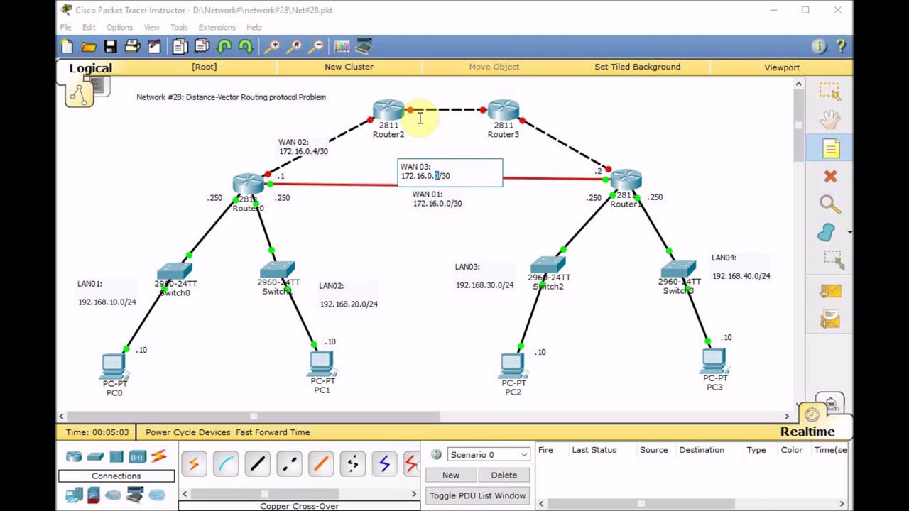
click(561, 124)
key(ctrl+v)
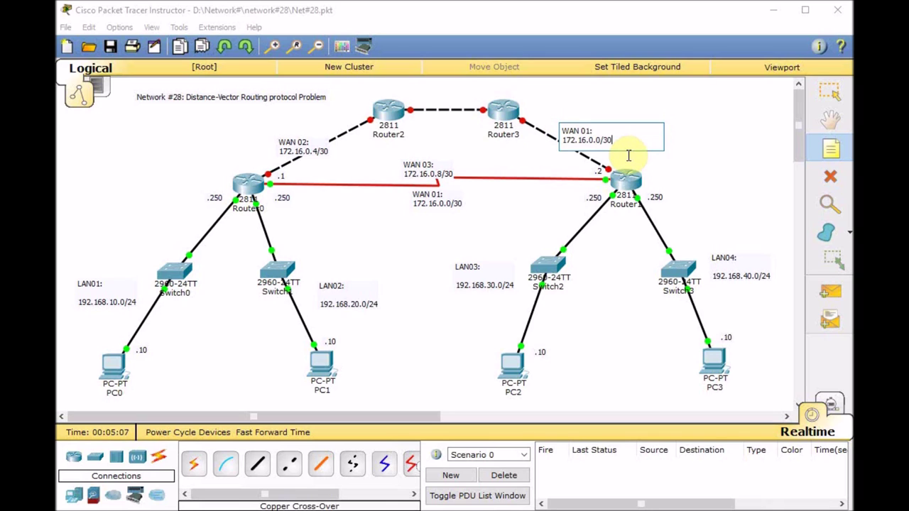
key(BackSpace)
text(12)
text(4)
click(838, 98)
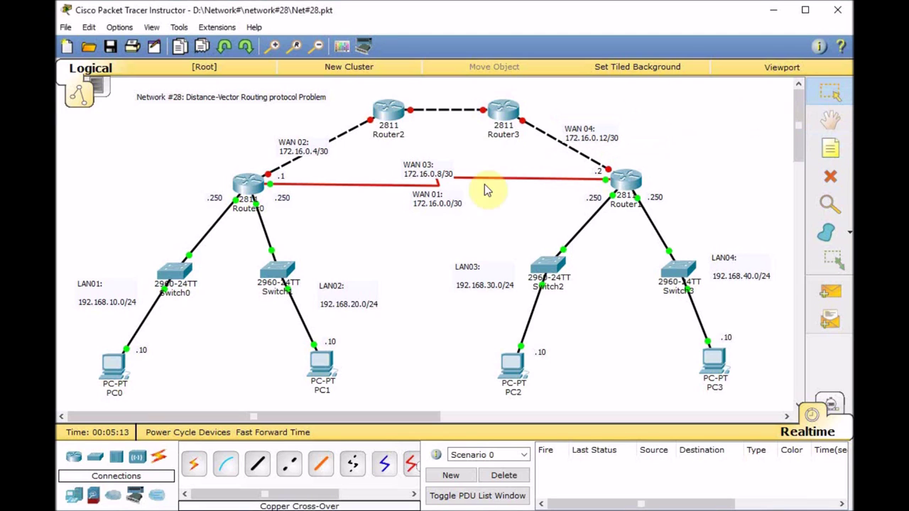
Move the WAN 03 and WAN 02 labels next to their links
drag(430, 170, 441, 103)
drag(299, 147, 285, 136)
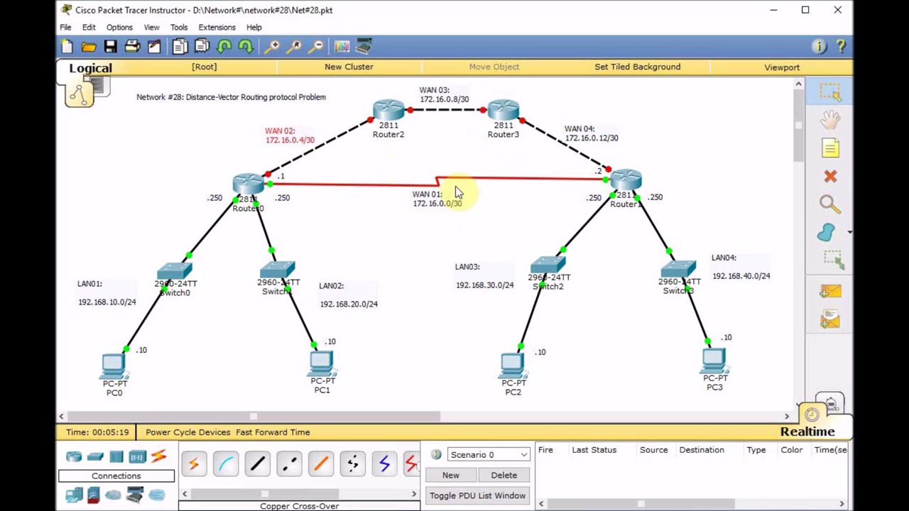
click(247, 188)
From Router0's global config, run do sh ip route to see RIP routes to 192.168.30.0 and 192.168.40.0
click(433, 113)
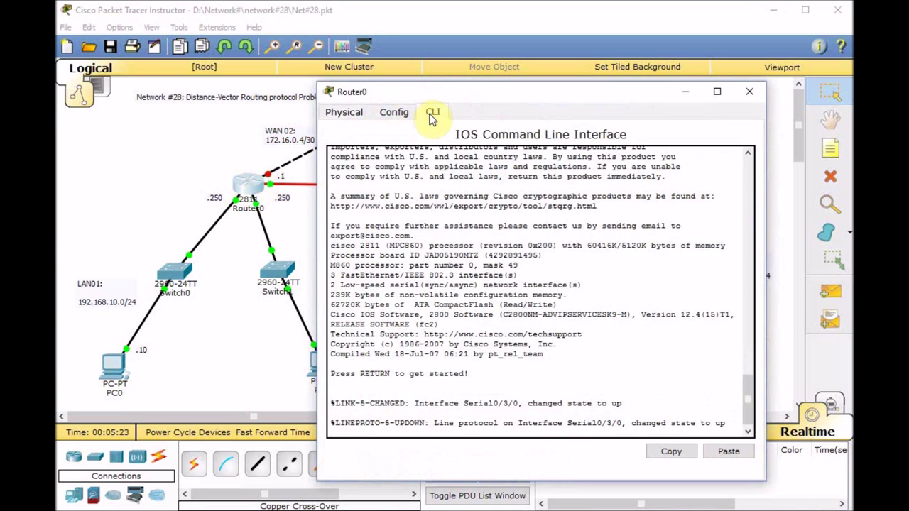
key(Return)
key(Return)
key(Return)
text(en)
key(Return)
key(Return)
key(Return)
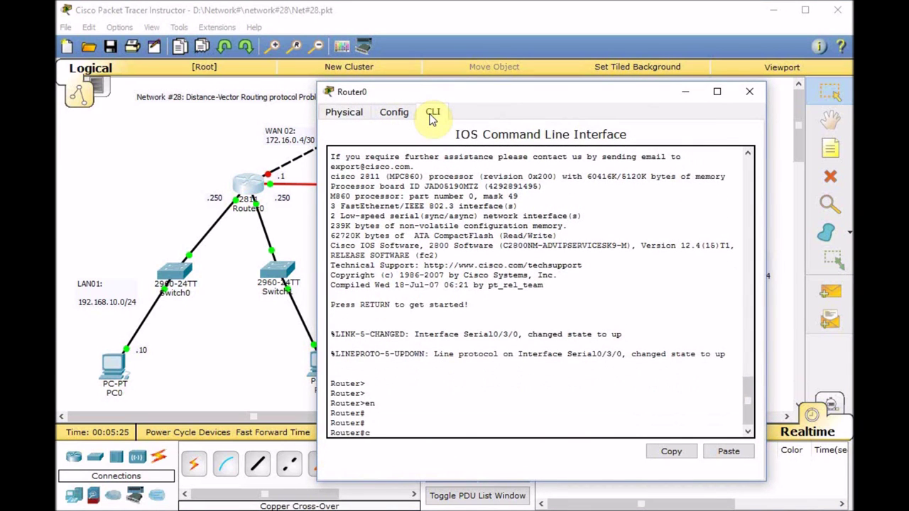
text(conf t)
key(Return)
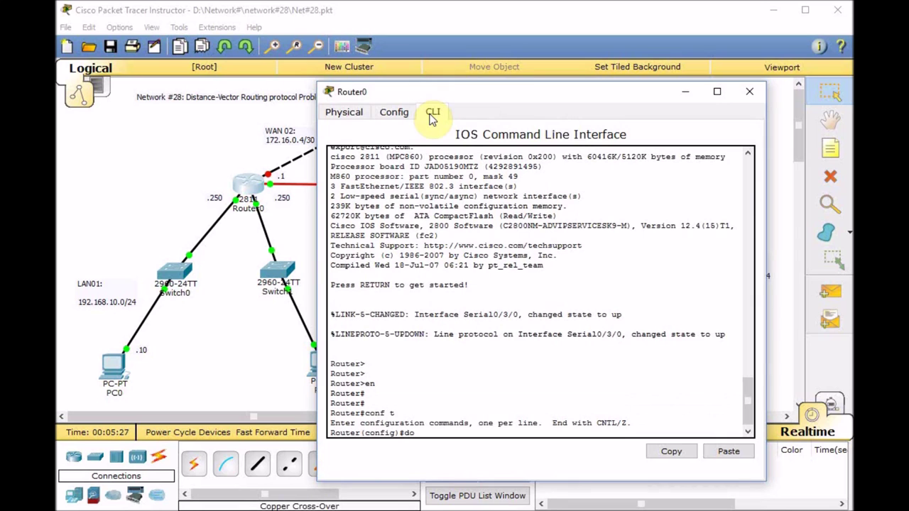
text(do sh ip route)
key(Return)
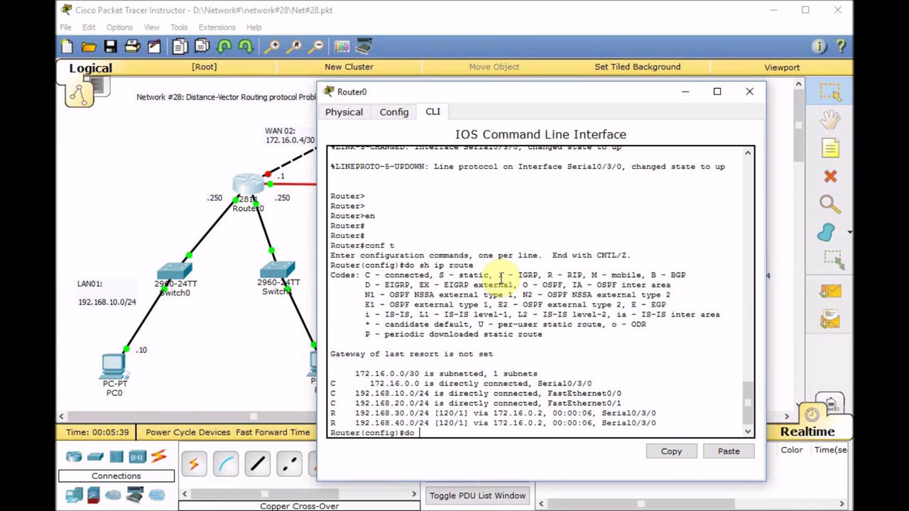
text(p int bre)
text(i)
Enable Router0's FastEthernet1/0 and assign it 172.16.0.5 255.255.255.252
key(Return)
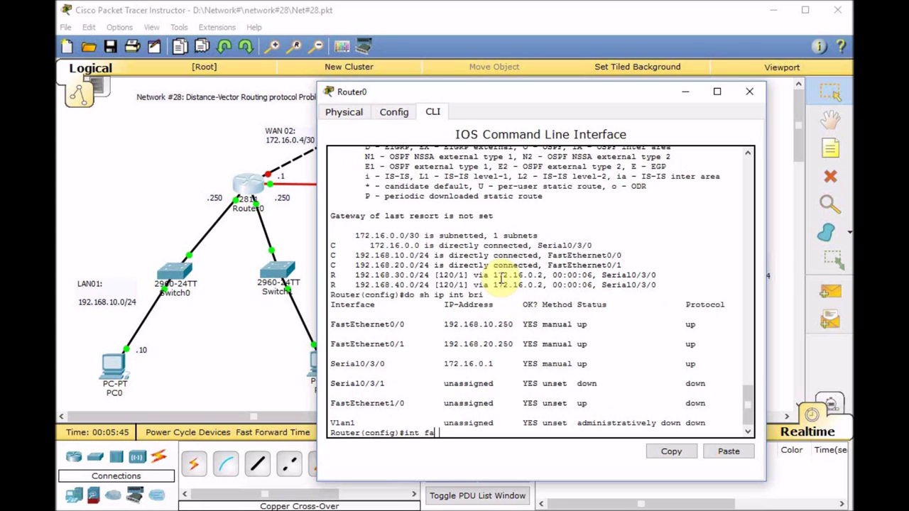
key(Return)
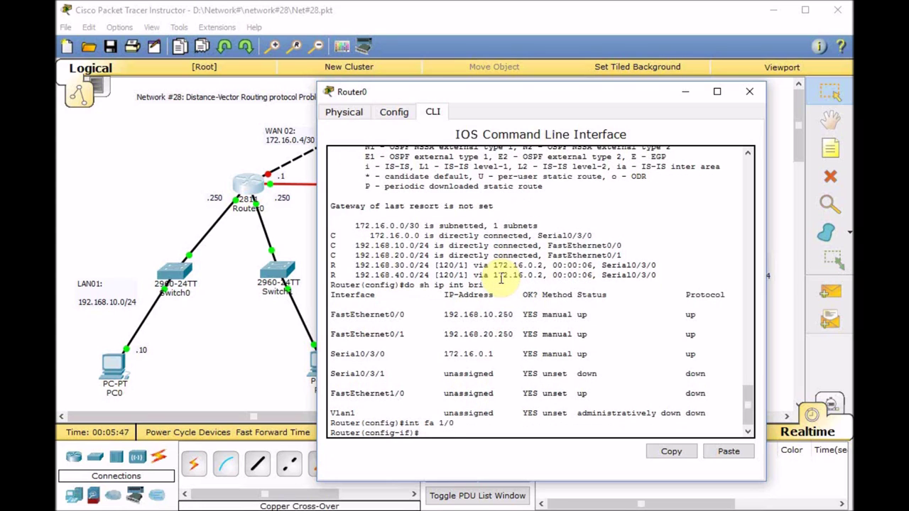
text(no sh)
key(Return)
key(Return)
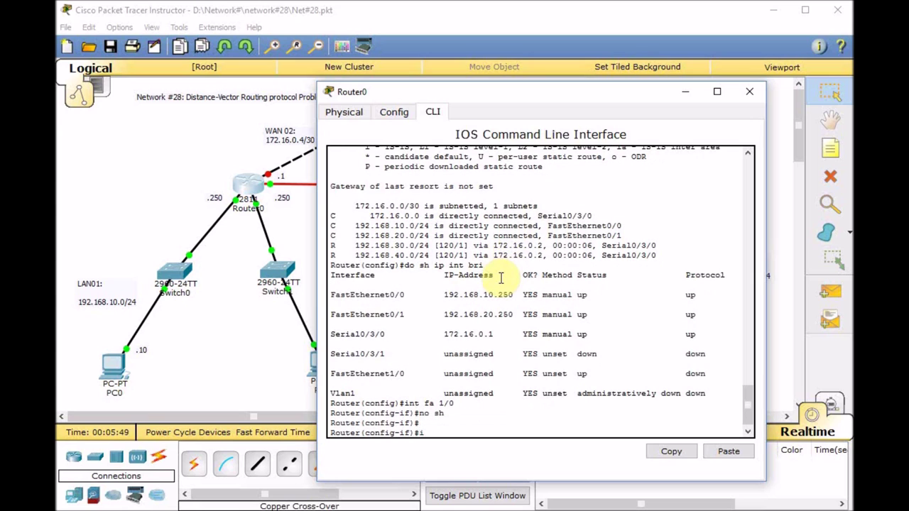
text(ip add)
key(Tab)
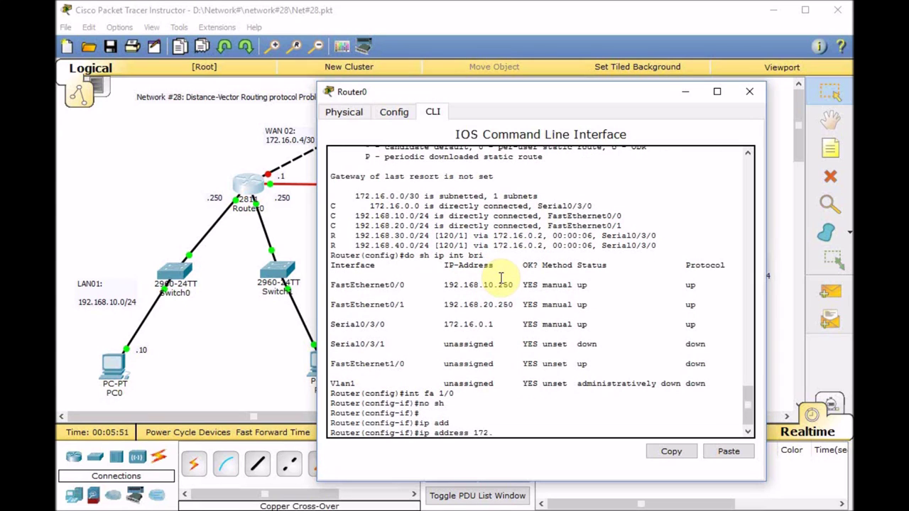
text(172.16.0.5 255.255.255.252)
key(Return)
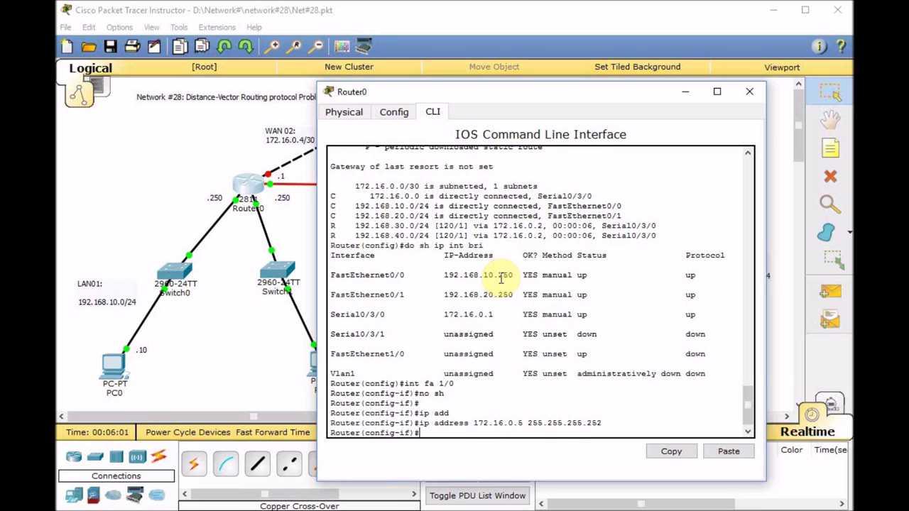
Return to privileged mode and recheck the interface summary with sh ip int brie
key(ctrl+z)
key(Return)
key(Return)
key(Return)
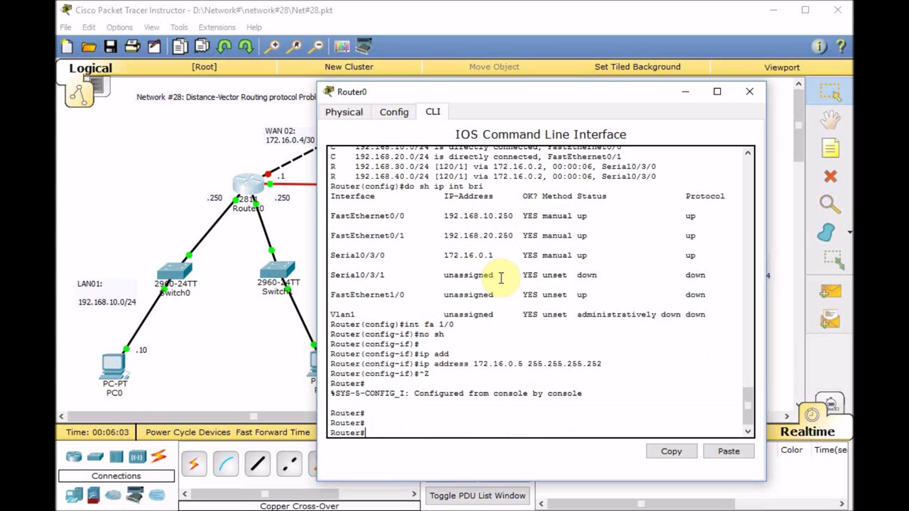
text(sh ip int brie)
key(Return)
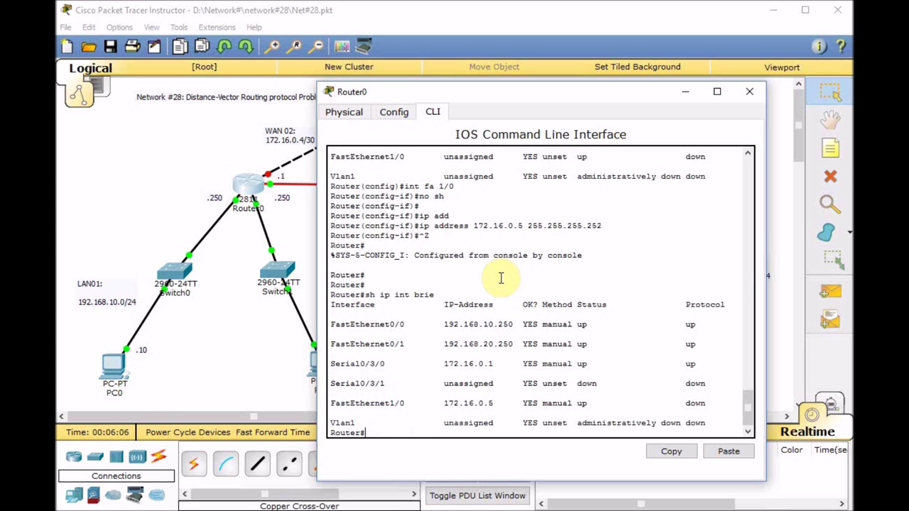
Add network 172.16.0.4 under router rip on Router0
text(conf t)
key(Return)
text(r(config)#r)
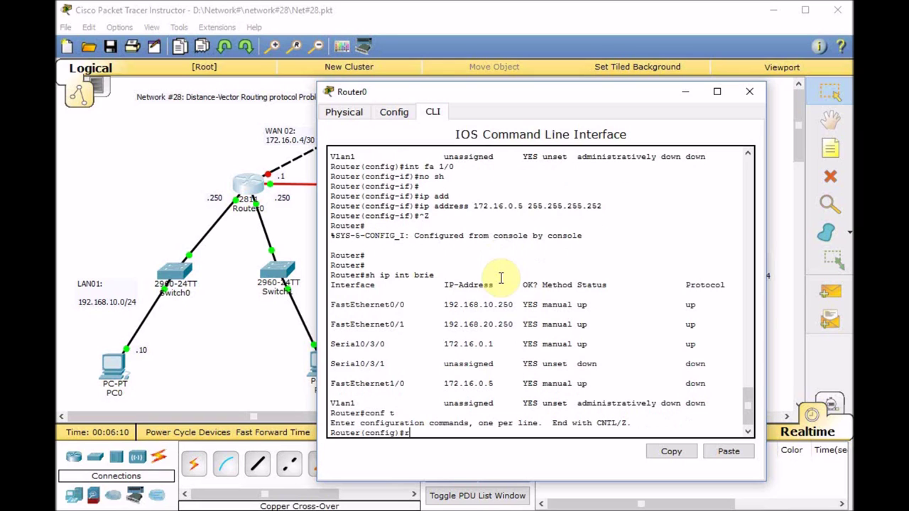
text(ou)
key(Tab)
text(rip)
key(Return)
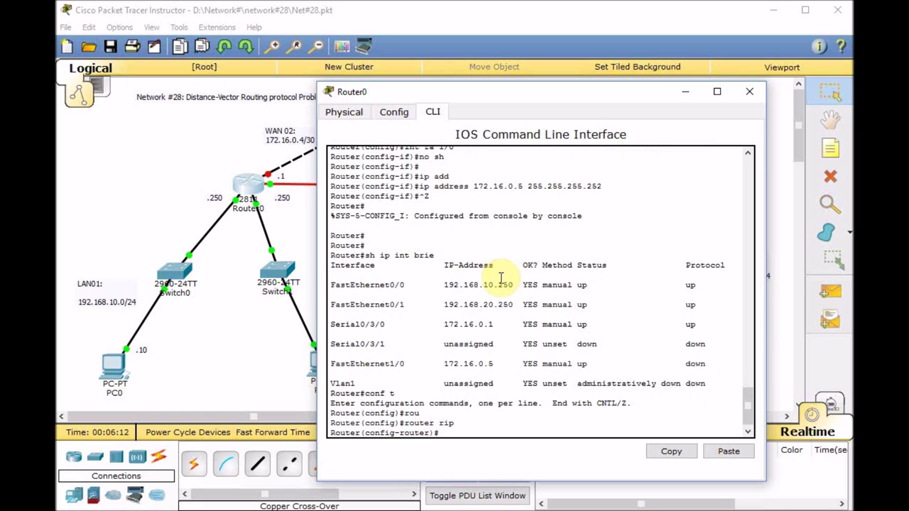
text(net)
key(Tab)
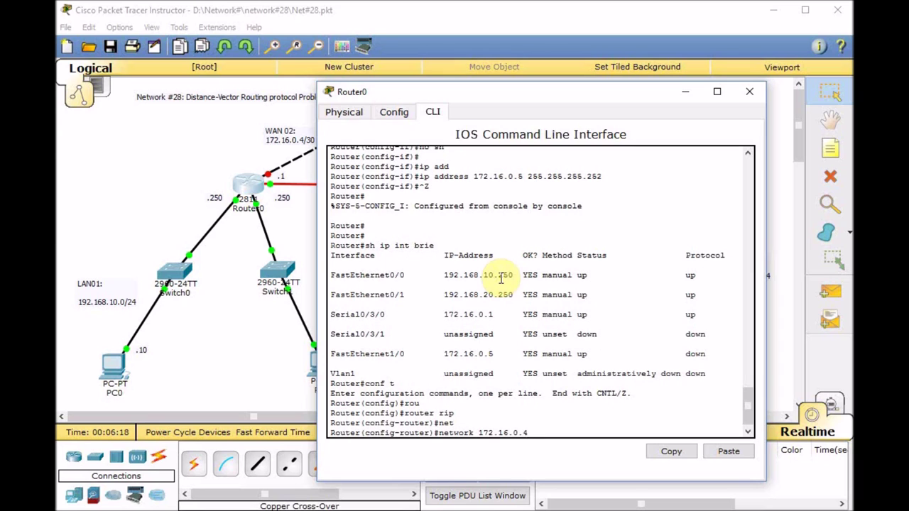
key(Return)
Page through Router0's running config and underline the no auto-summary line in red
text(do)
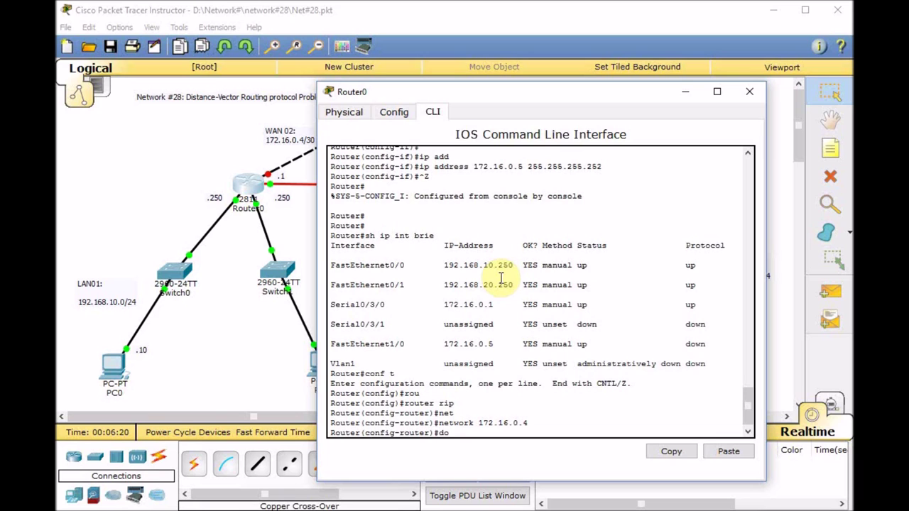
text( sh run)
key(Return)
key(space)
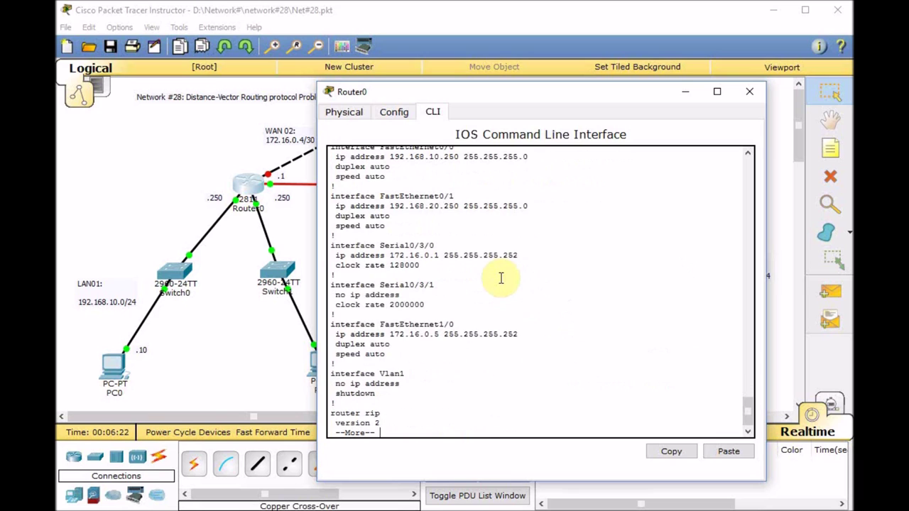
key(space)
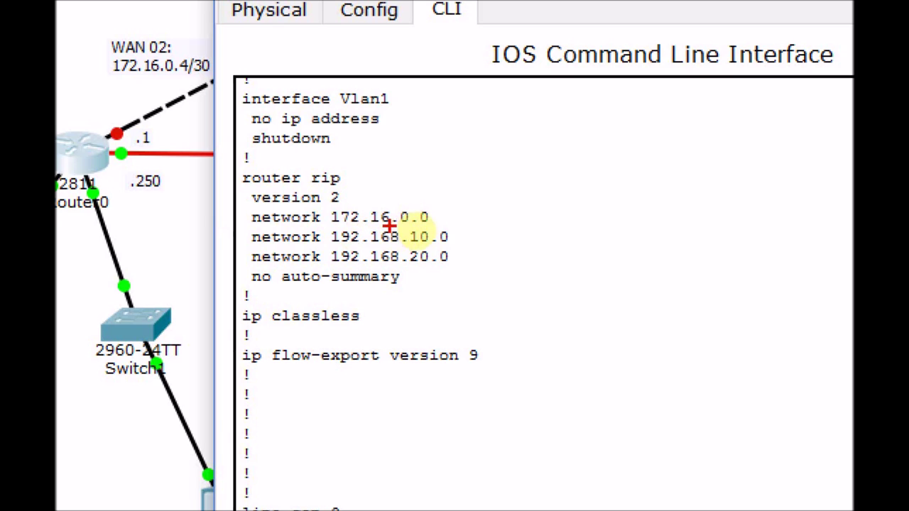
drag(251, 284, 405, 285)
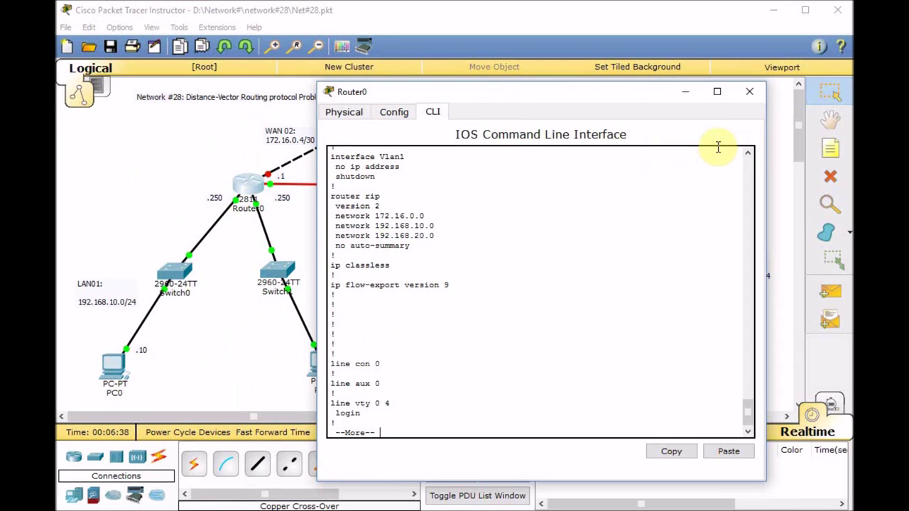
Open Router2's command line and decline the initial configuration dialog
click(749, 93)
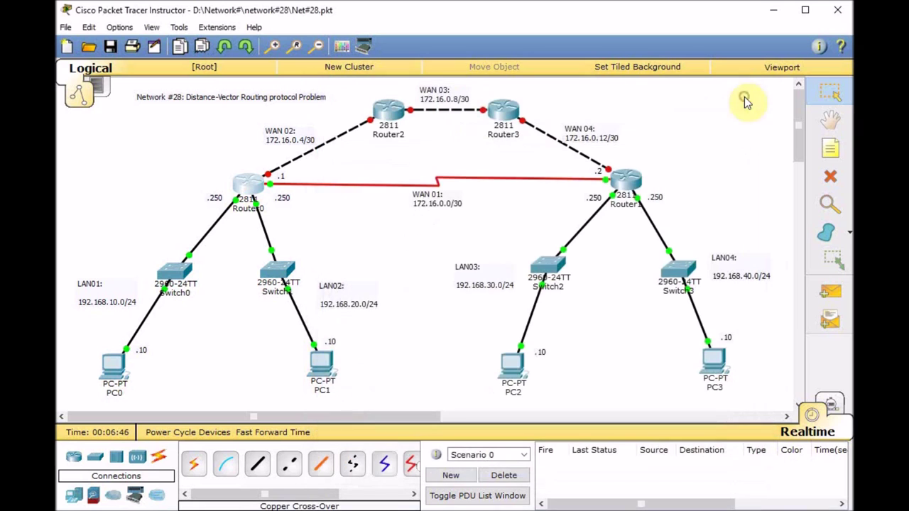
click(388, 112)
click(431, 113)
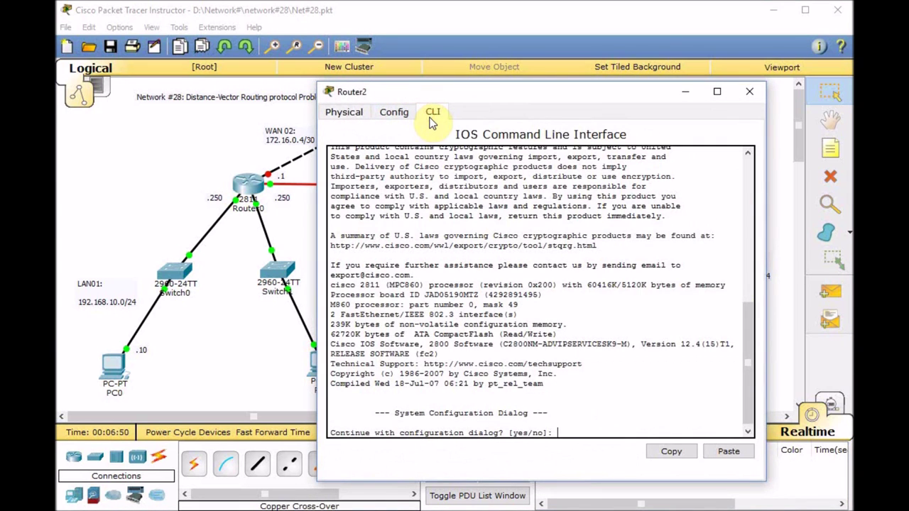
key(Return)
text(n)
key(Return)
Enter global configuration on Router2 and run do sh ip int bri, showing interfaces unassigned and down
key(Return)
key(Return)
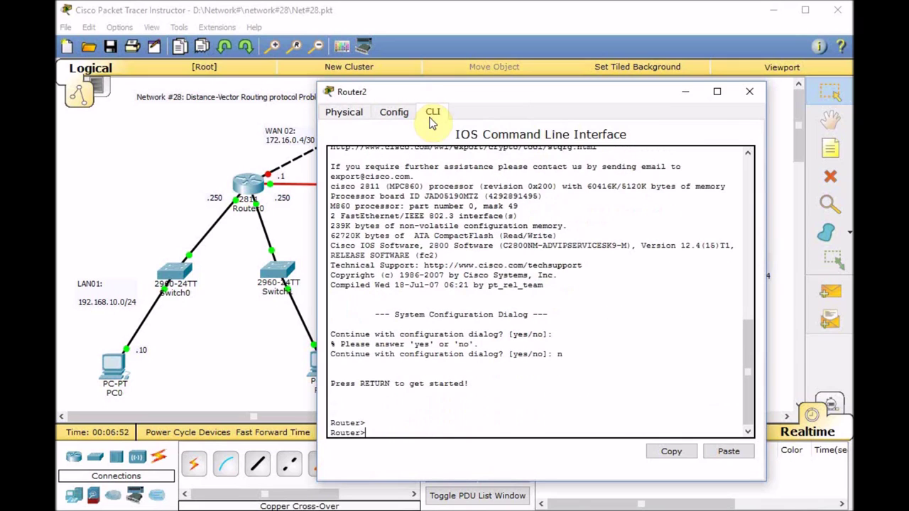
text(en)
key(Return)
key(Return)
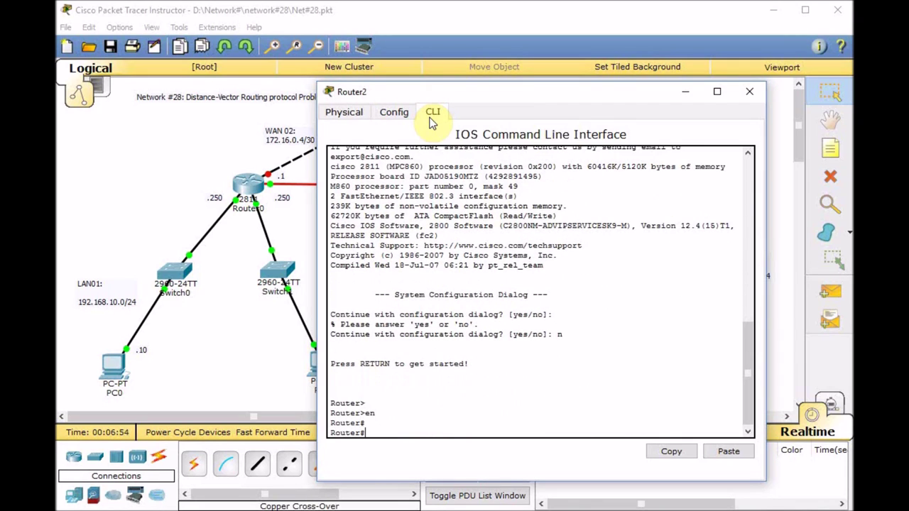
text(conf t)
key(Return)
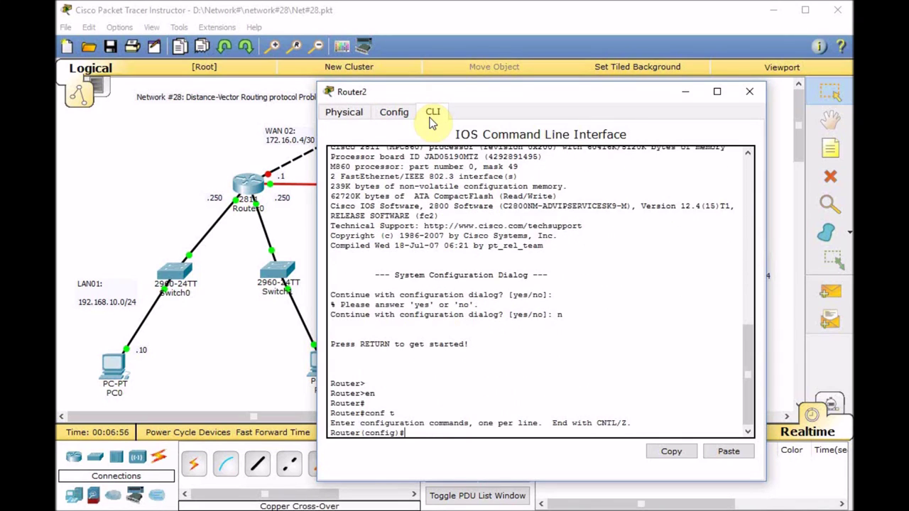
text(do sh ip int bri)
key(Return)
text(conf t)
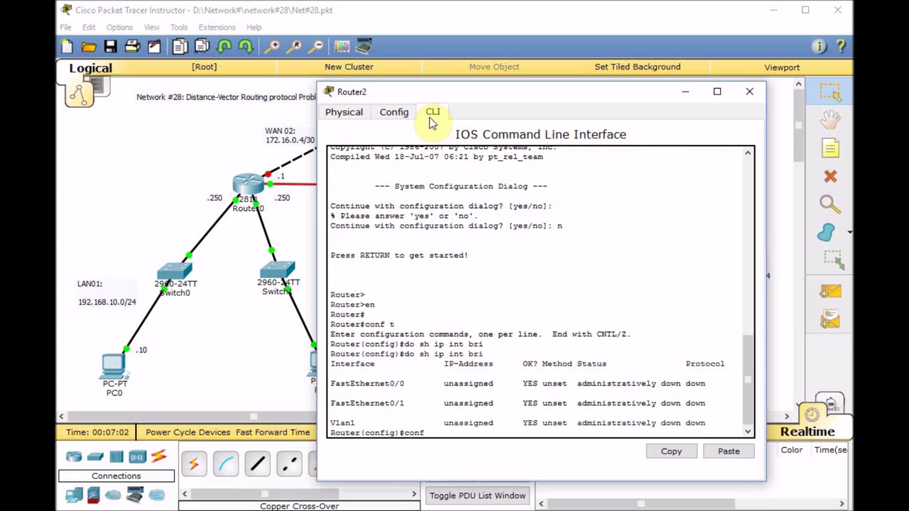
key(Return)
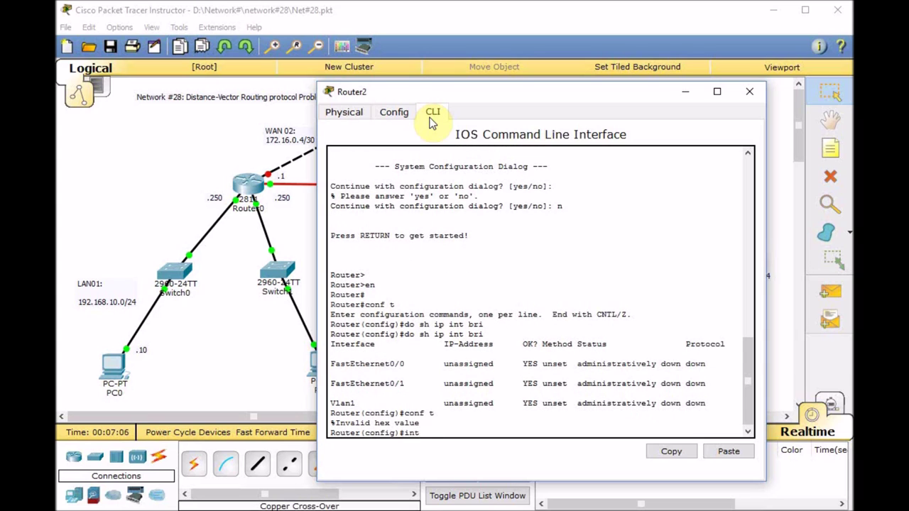
Give Router2's FastEthernet0/1 address 172.16.0.6 255.255.255.252 and bring it up
text(int fa 0/1)
key(Return)
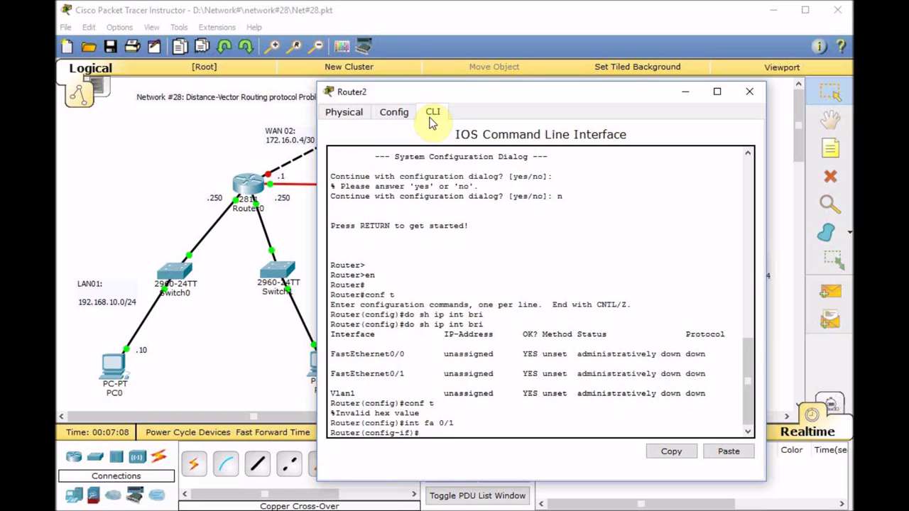
text(ip add)
key(Tab)
text(172.1)
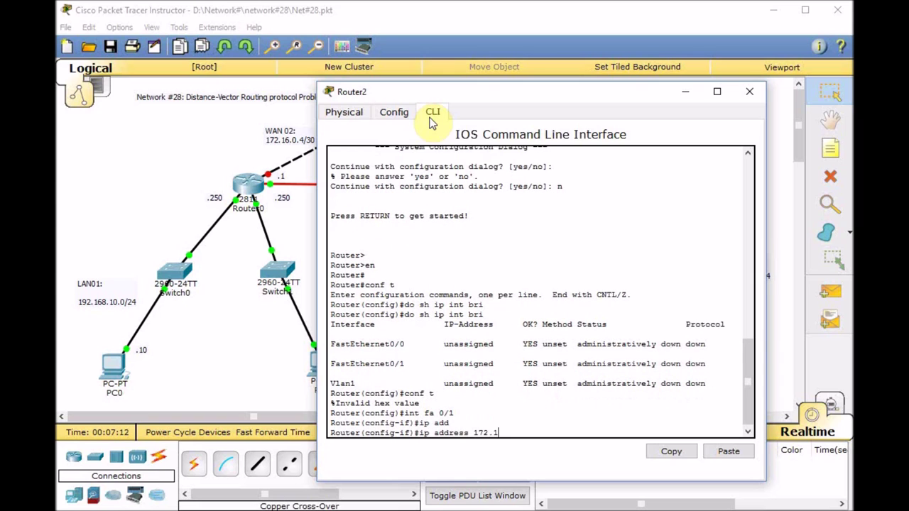
text(6.0.6 255.255.255.2)
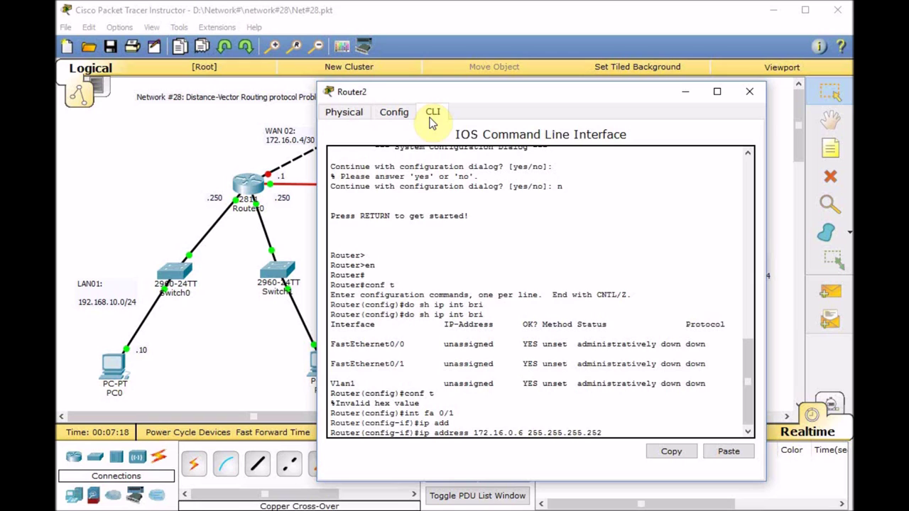
text(52)
key(Return)
text(sh)
key(Return)
key(Return)
key(Return)
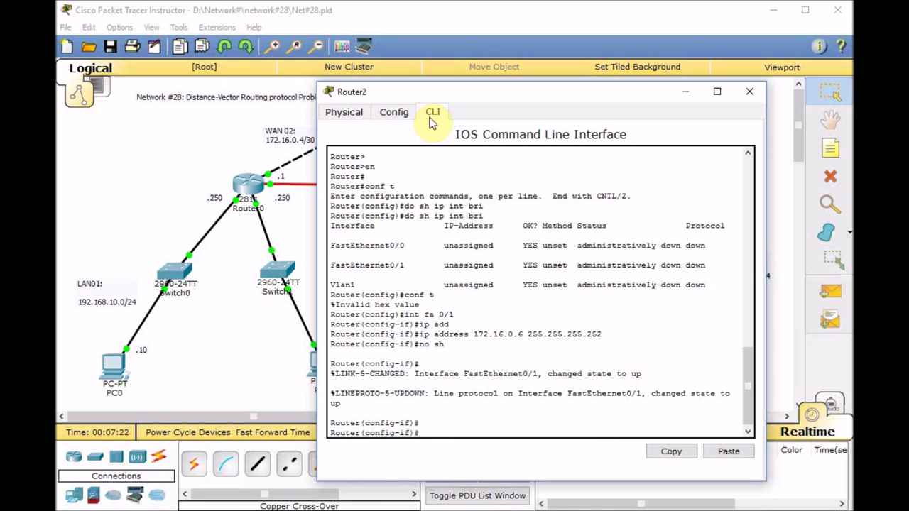
Enable Router2's FastEthernet0/0 and assign it 172.16.0.9 255.255.255.252
text(int fa 0/0)
key(Return)
text(no sh)
key(Return)
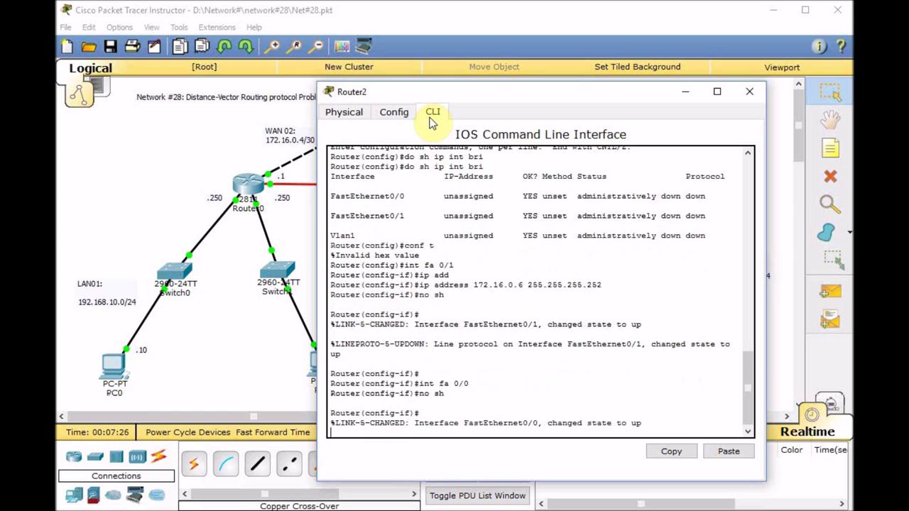
text(ip add)
key(Tab)
text(1)
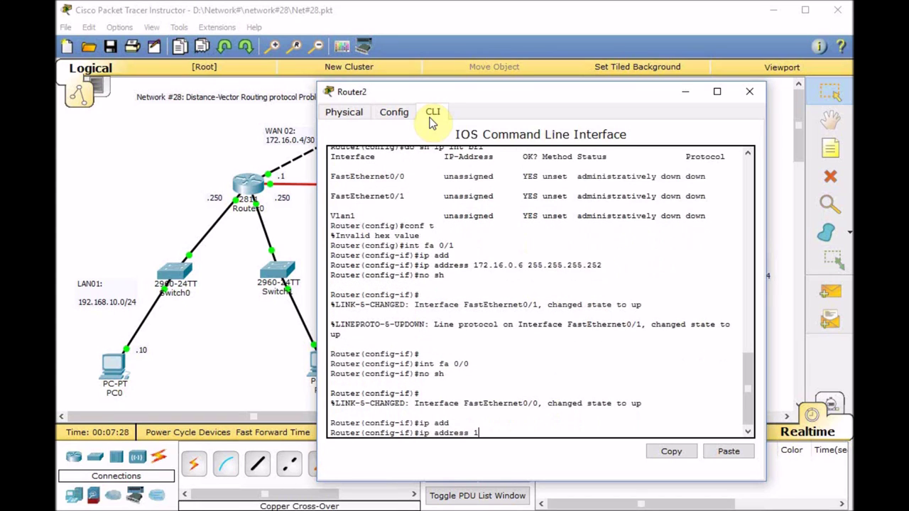
text(721.16.0.9 255.255.255.25)
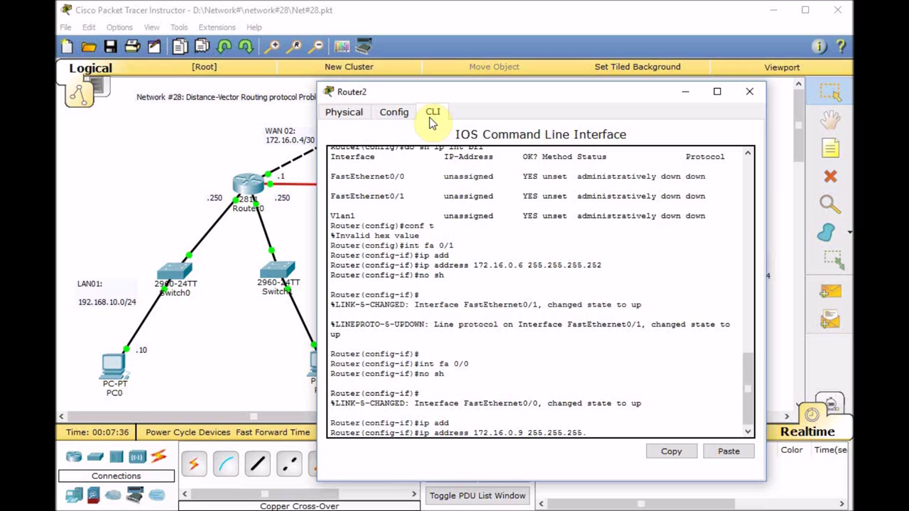
text(2)
key(Return)
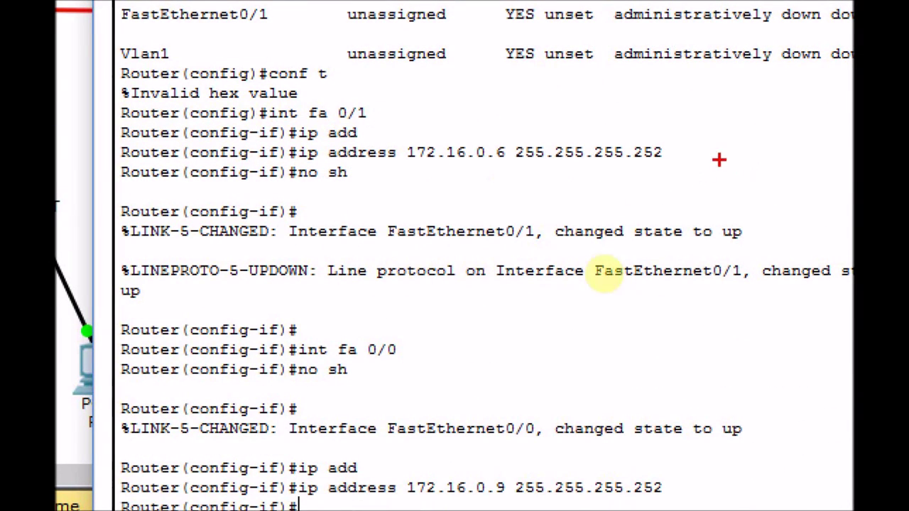
drag(676, 152, 722, 121)
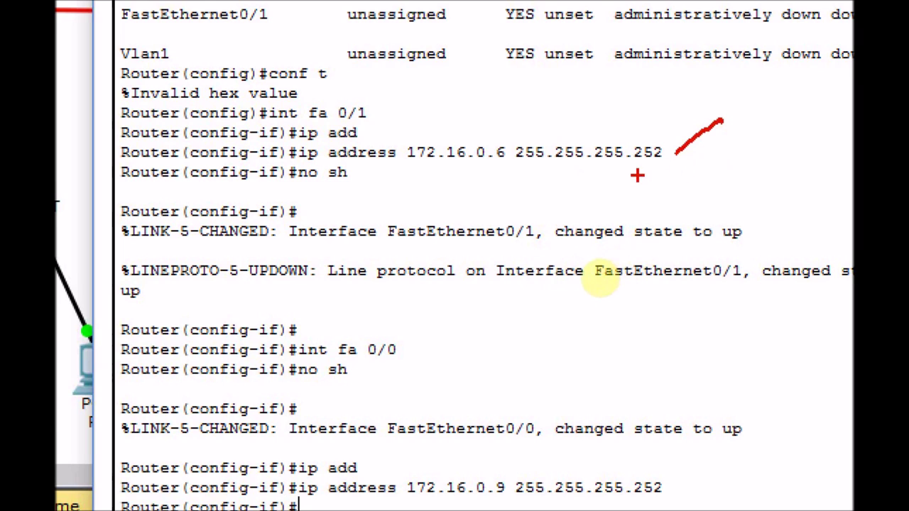
drag(318, 364, 434, 355)
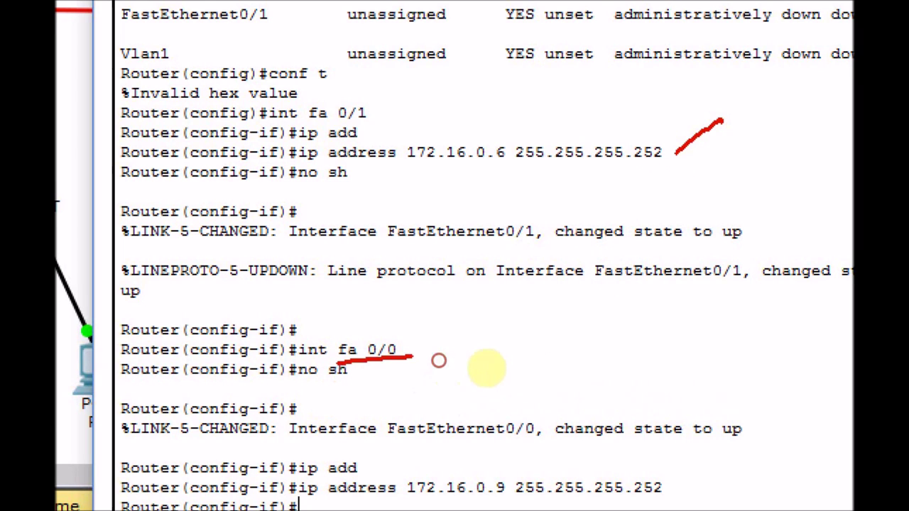
drag(671, 491, 702, 457)
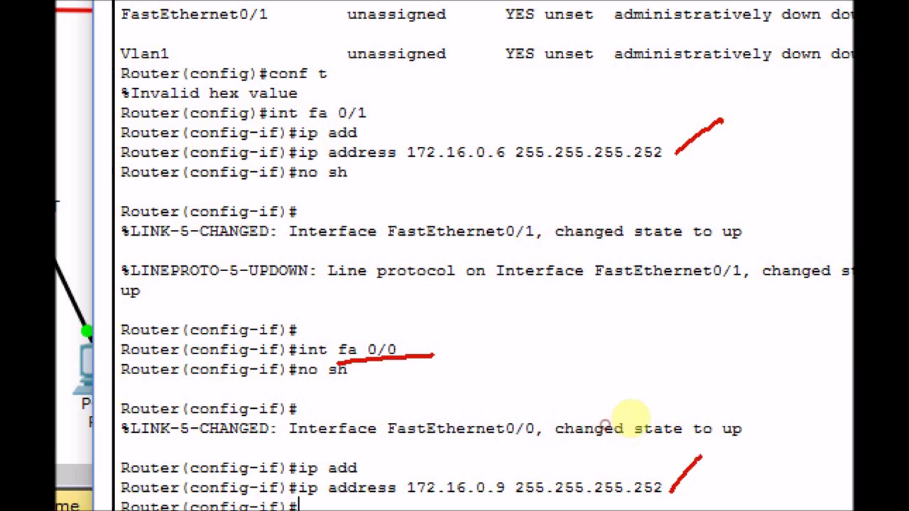
key(Escape)
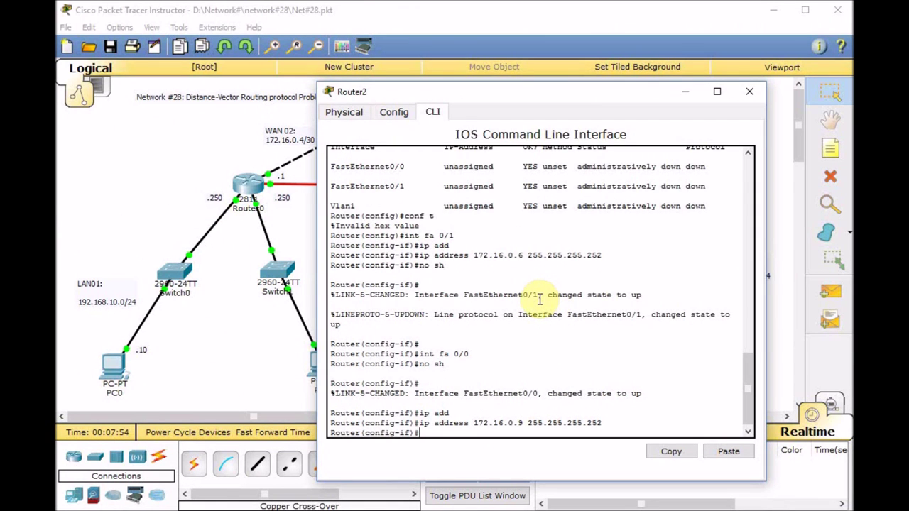
Leave interface mode and review Router2's interface summary and routing table
text(exit)
key(Return)
text(do)
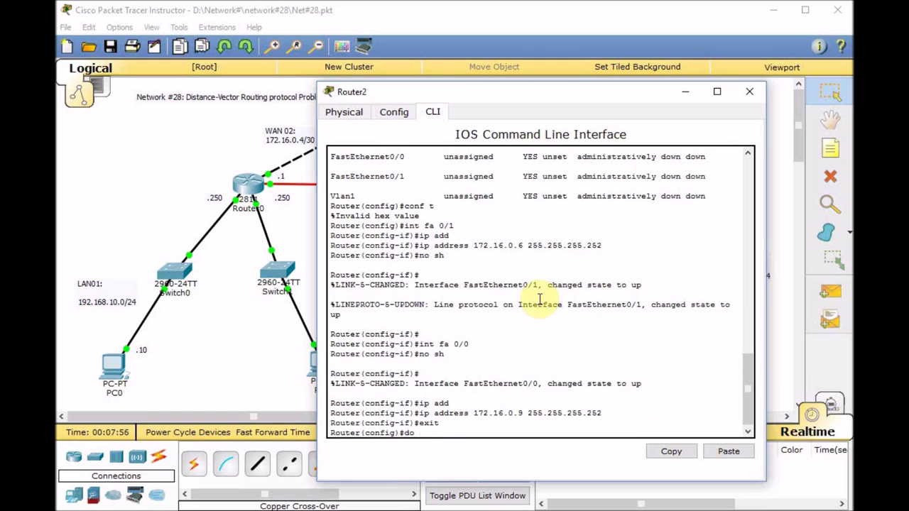
text( sh ip int brie)
key(Return)
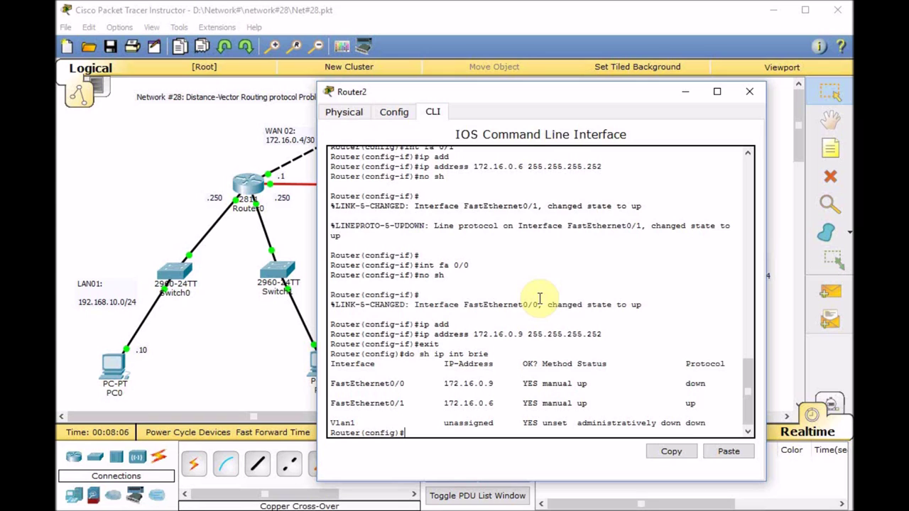
text(do sh ip route)
key(Return)
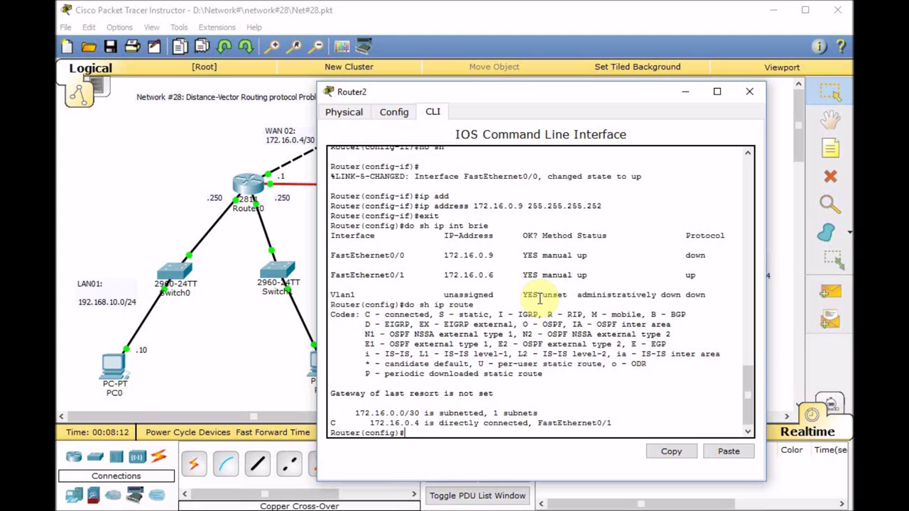
Start RIP on Router2 with version 2 and auto-summary disabled
text(router rip)
key(Return)
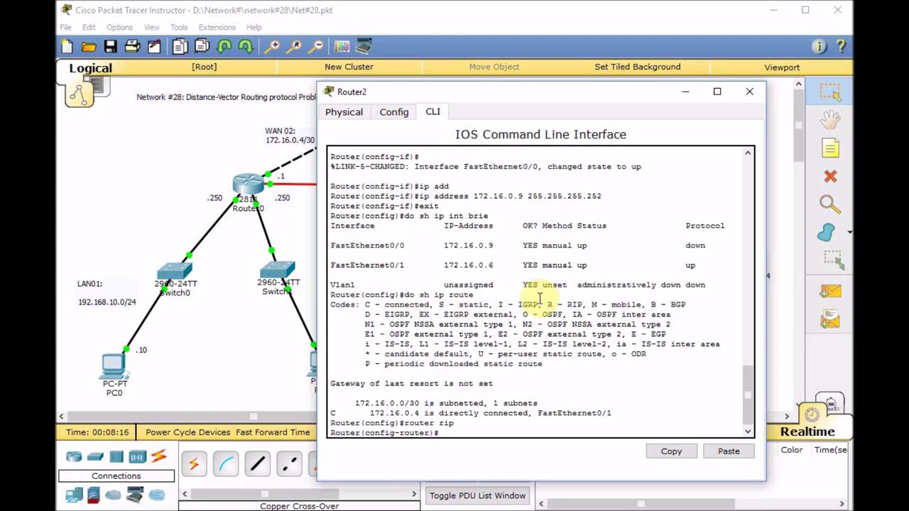
text(ver)
key(Tab)
text(2)
key(Return)
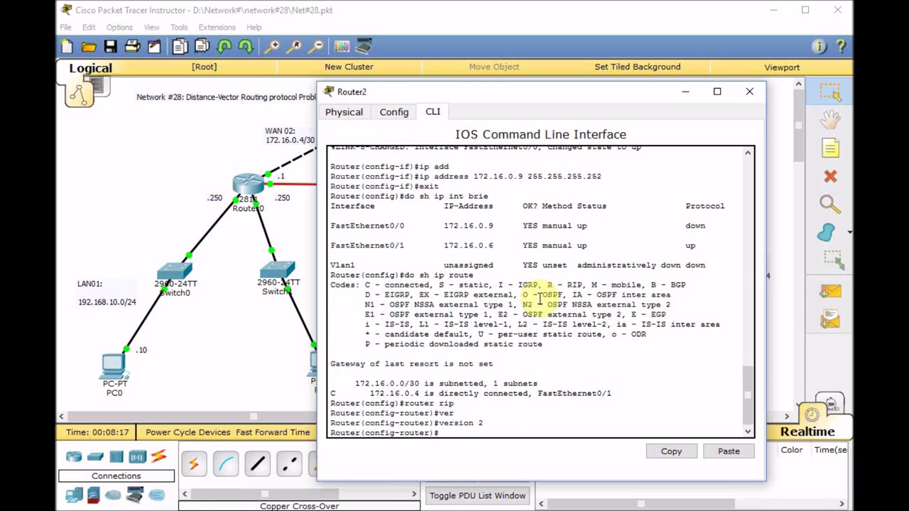
text(no au)
key(Tab)
key(Return)
Advertise networks 172.16.0.4 and 172.16.0.8 in Router2's RIP process
text(ne)
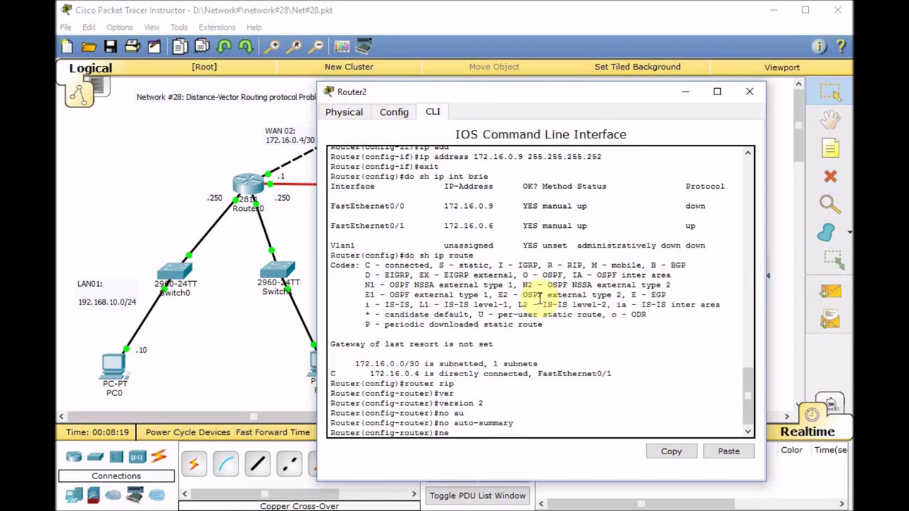
text(t)
key(Tab)
text(172.16.0.)
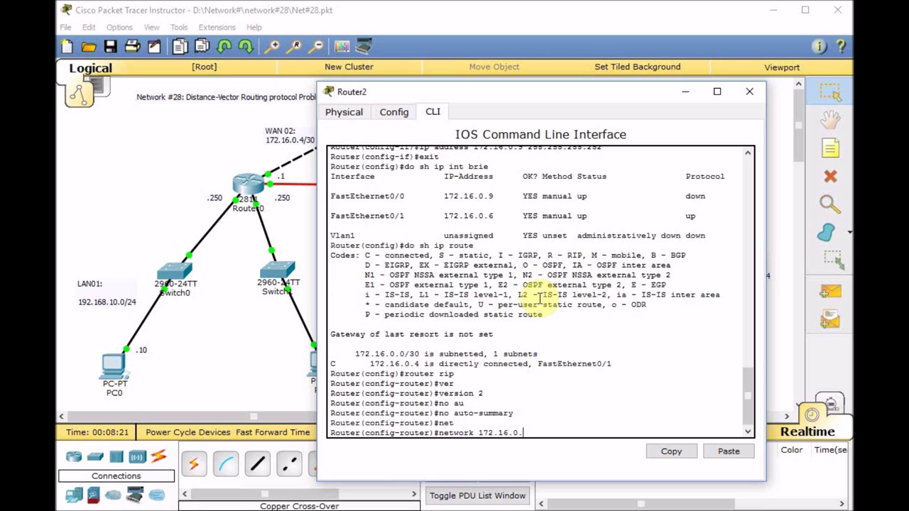
text(4)
key(Return)
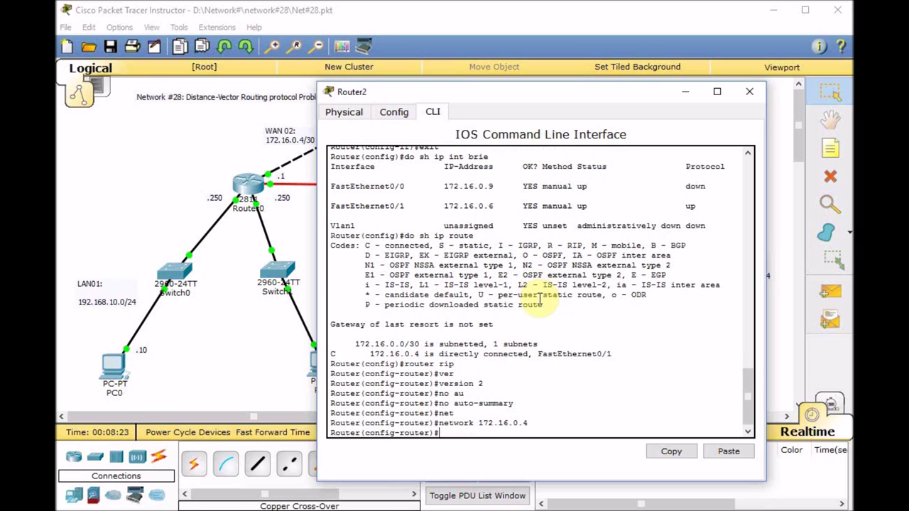
key(Up)
key(Return)
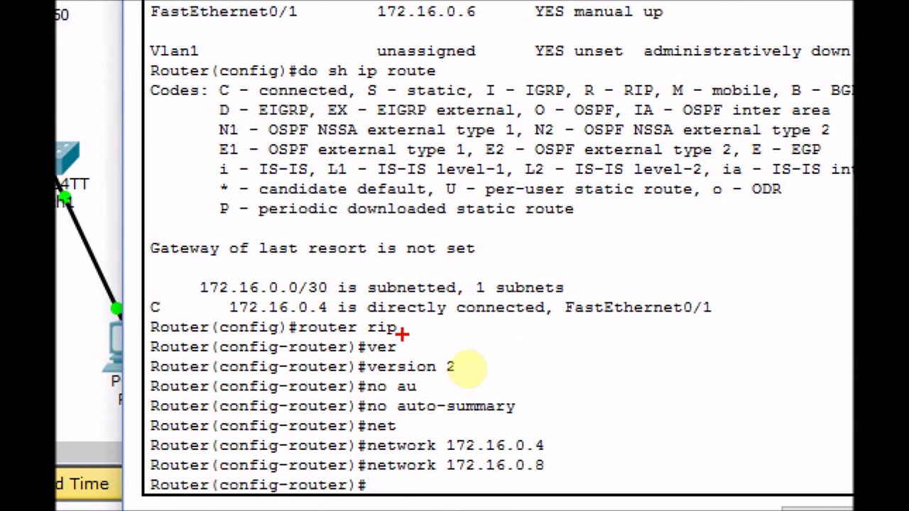
drag(461, 370, 471, 366)
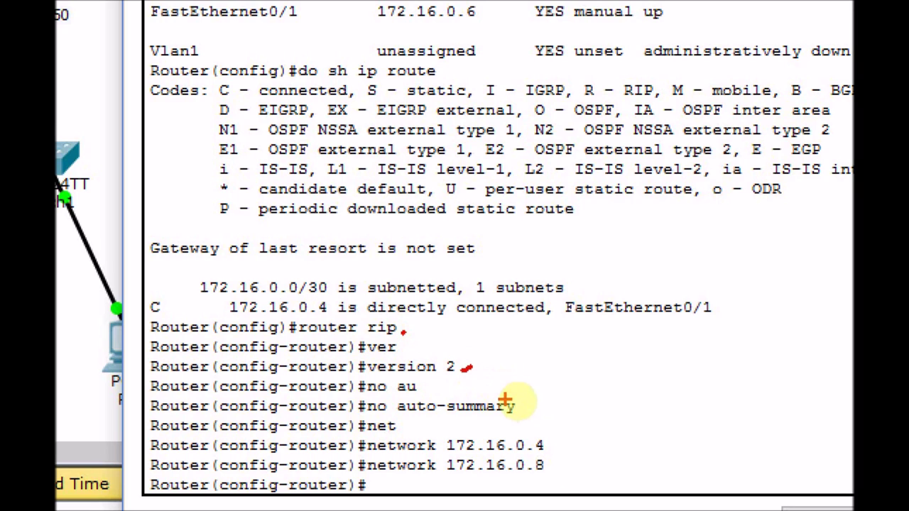
drag(526, 409, 541, 404)
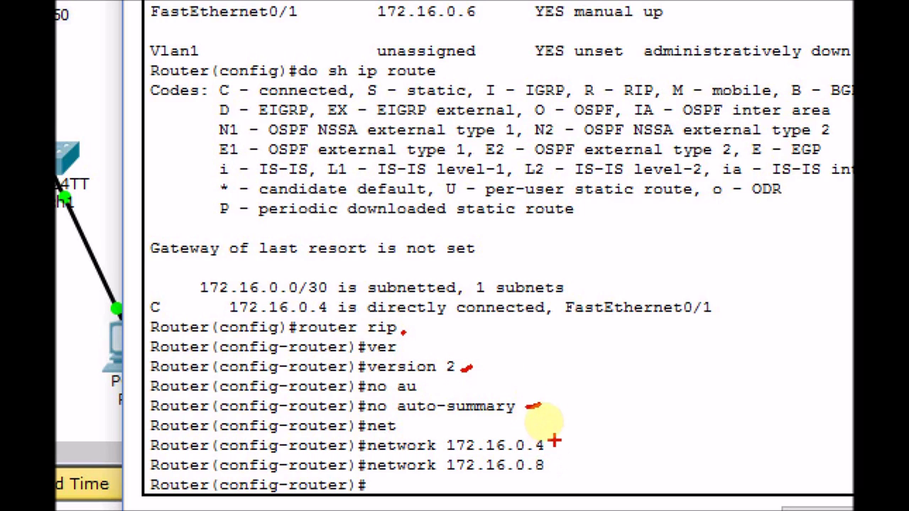
mouse_move(556, 440)
mouse_down()
mouse_move(557, 481)
mouse_move(421, 489)
mouse_move(342, 490)
mouse_move(329, 446)
mouse_move(403, 434)
mouse_move(559, 433)
mouse_up()
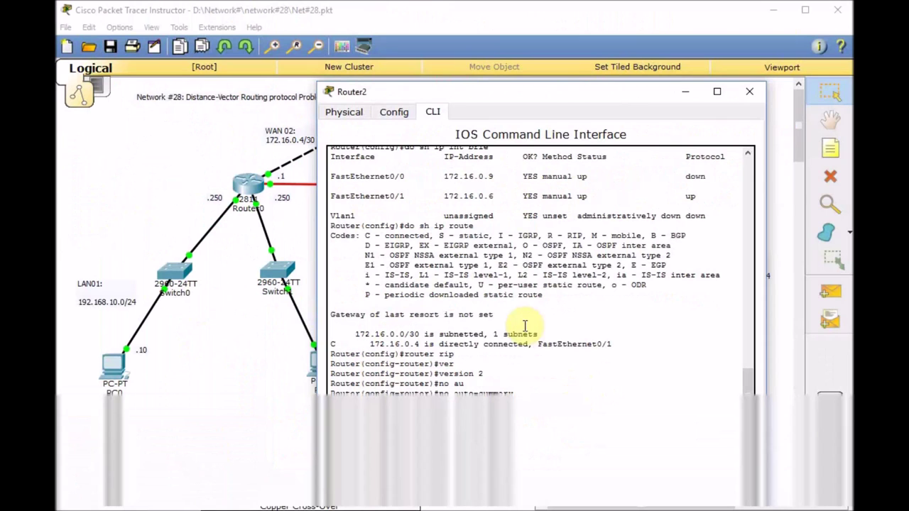
Show Router2's routing table and check the RIP routes to 192.168.10.0–40.0 via 172.16.0.5
text(do sh ip)
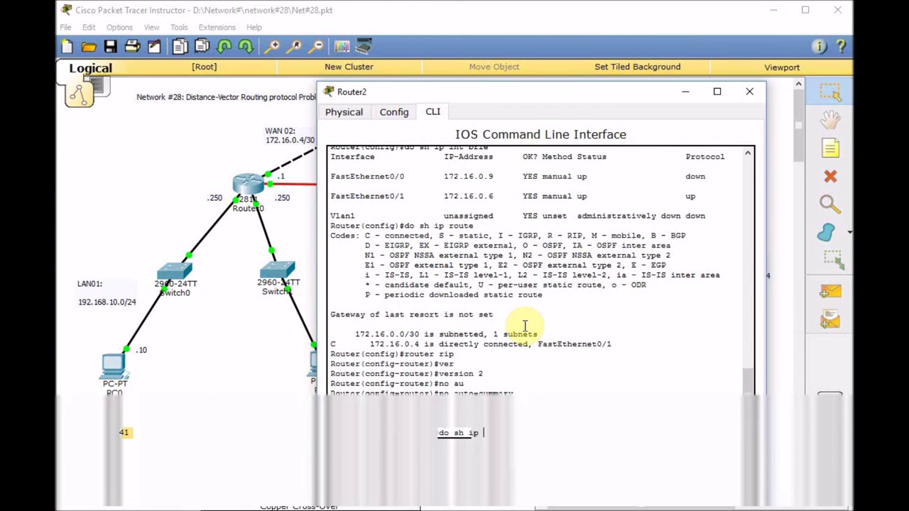
text( route)
key(Return)
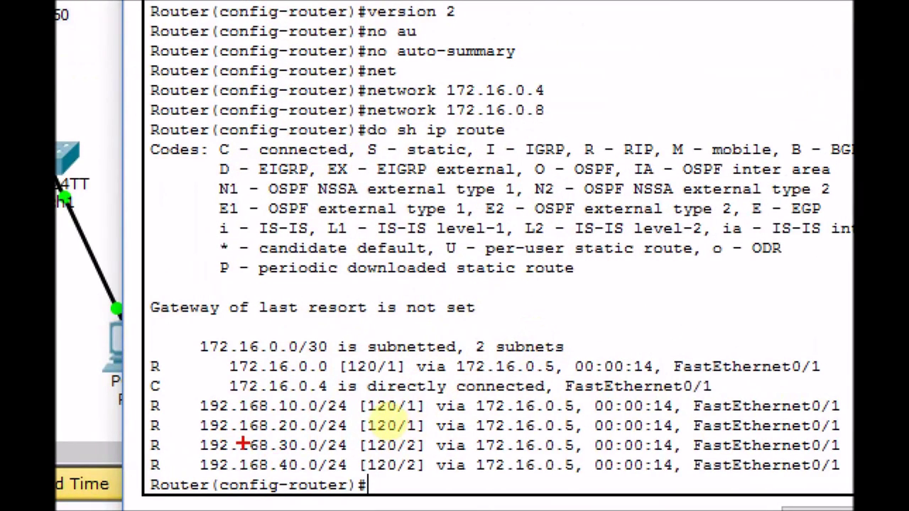
mouse_move(278, 418)
mouse_down()
mouse_move(297, 416)
mouse_move(284, 438)
mouse_move(296, 430)
mouse_move(286, 456)
mouse_move(298, 452)
mouse_move(297, 473)
mouse_up()
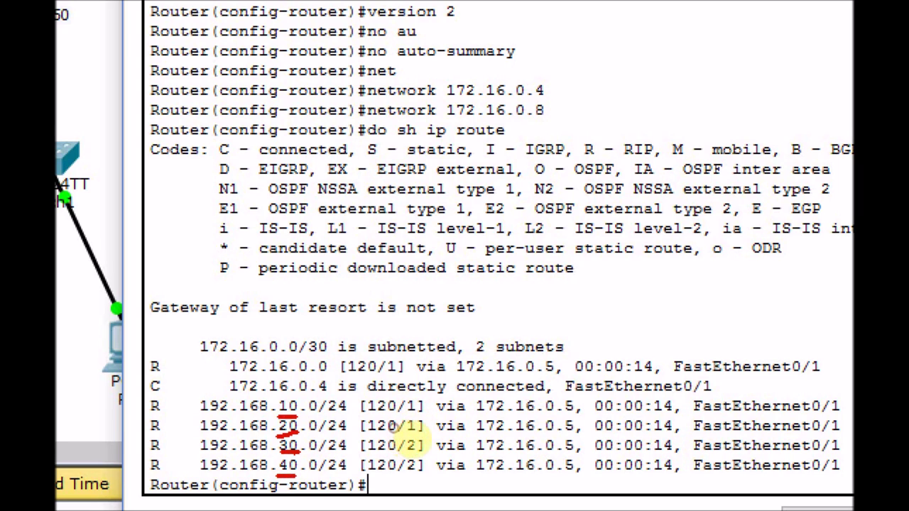
mouse_move(471, 395)
mouse_down()
mouse_move(482, 483)
mouse_move(585, 480)
mouse_move(579, 401)
mouse_move(491, 389)
mouse_up()
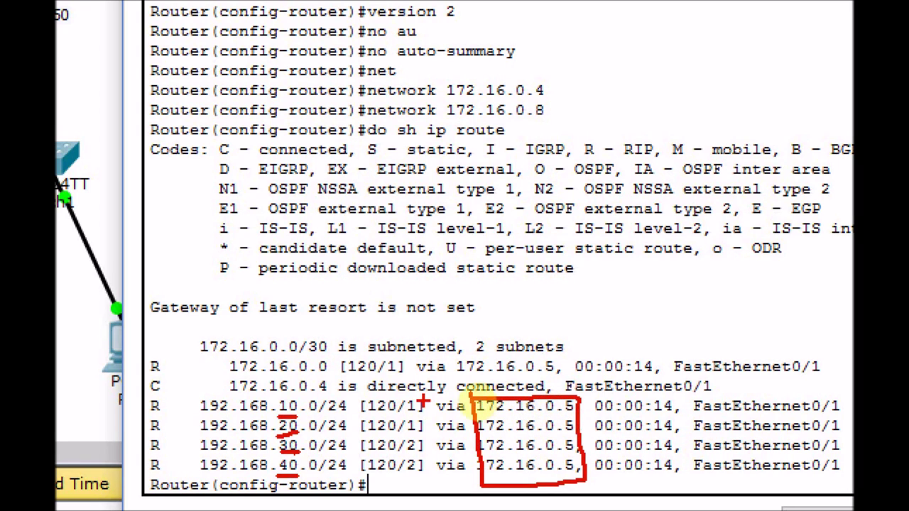
drag(362, 412, 405, 407)
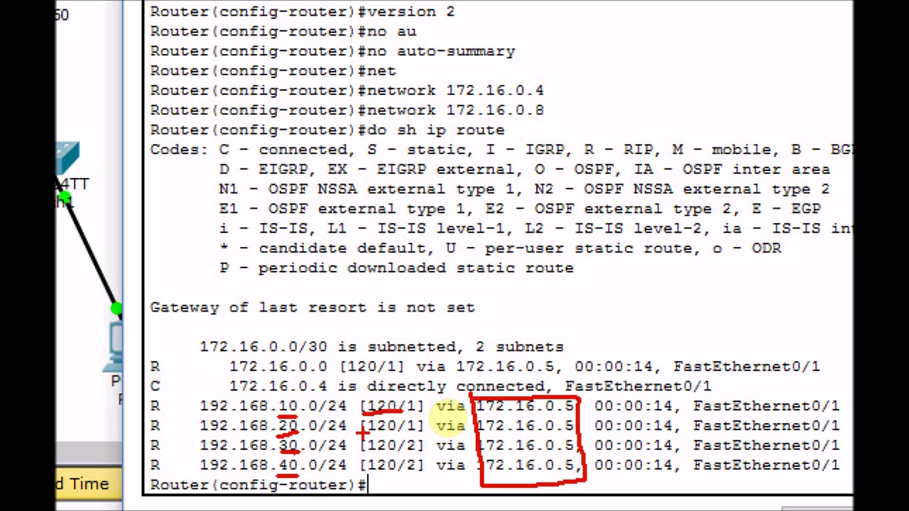
mouse_move(407, 431)
mouse_down()
mouse_move(419, 430)
mouse_move(419, 471)
mouse_up()
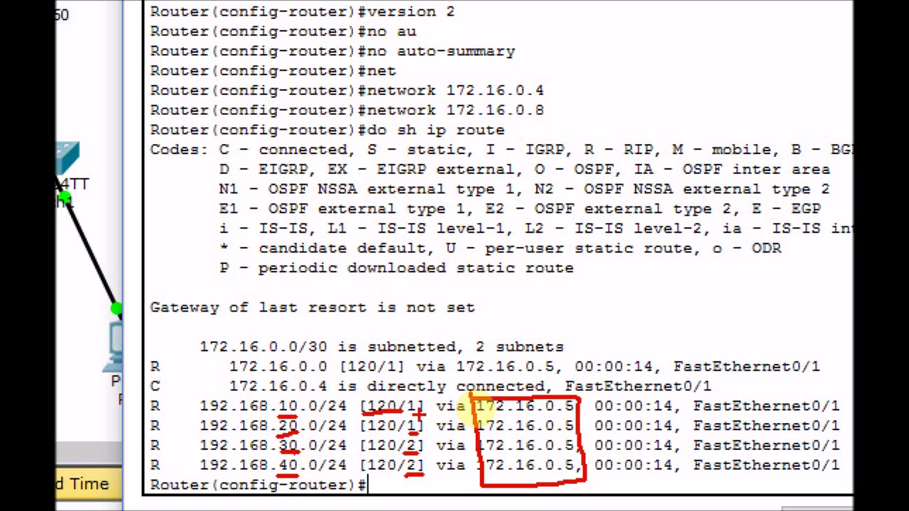
mouse_move(410, 400)
mouse_down()
mouse_move(424, 406)
mouse_move(422, 416)
mouse_up()
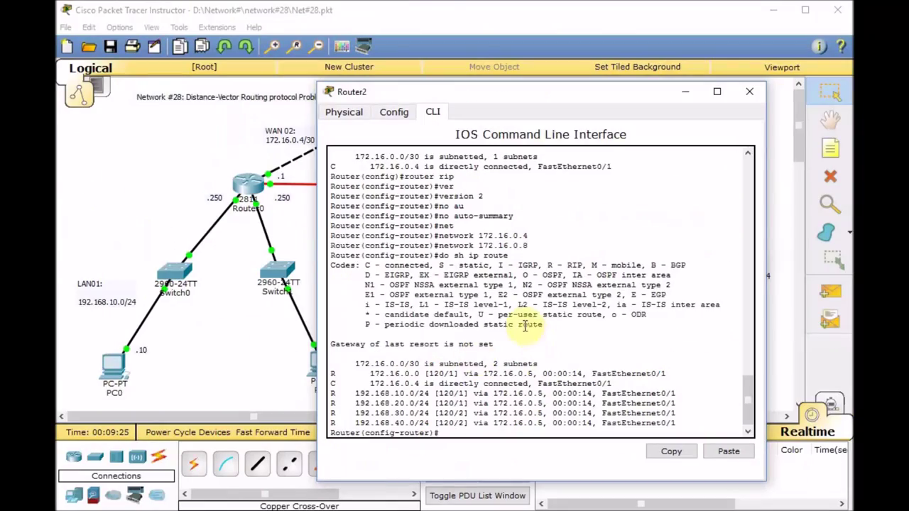
Bring the main workspace in front of Router2's CLI so the four-router topology is visible
click(247, 351)
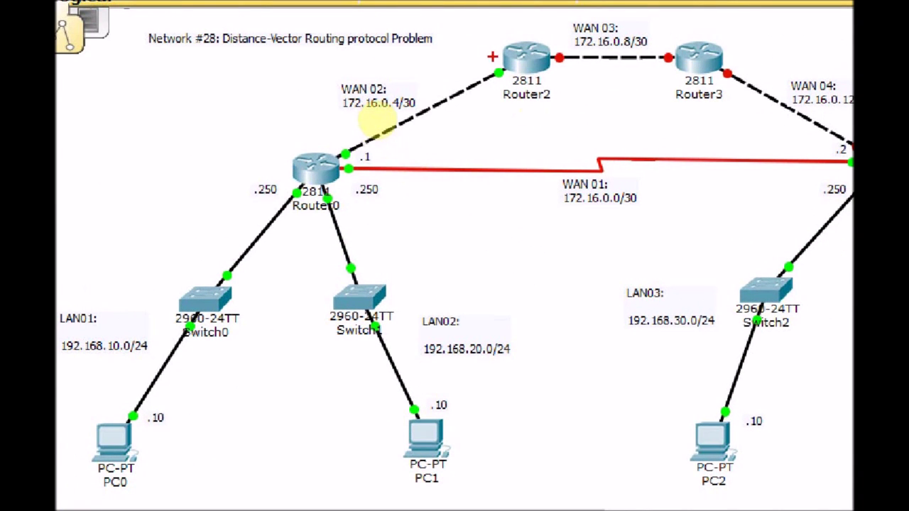
mouse_move(158, 476)
mouse_down()
mouse_move(57, 424)
mouse_move(169, 439)
mouse_up()
drag(459, 485, 430, 446)
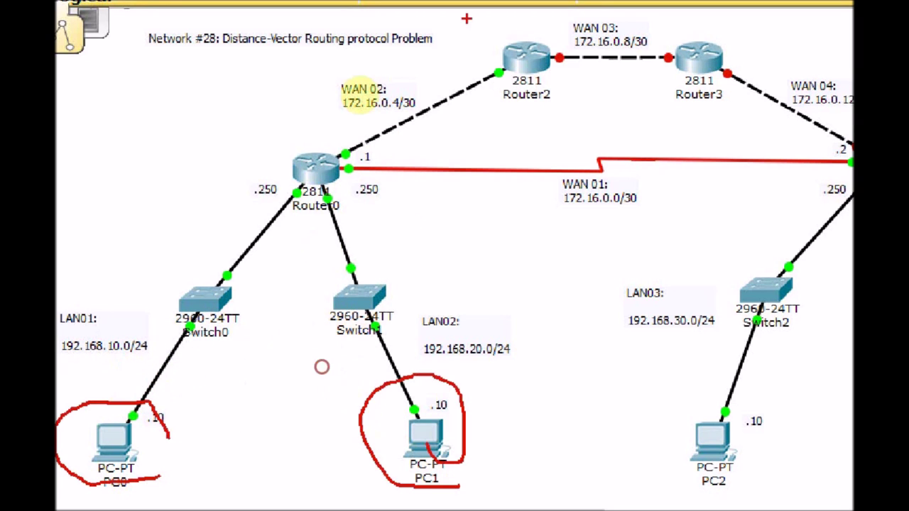
mouse_move(478, 53)
mouse_down()
mouse_move(398, 78)
mouse_move(264, 179)
mouse_move(184, 277)
mouse_move(212, 272)
mouse_up()
mouse_move(784, 481)
mouse_down()
mouse_move(694, 485)
mouse_move(654, 417)
mouse_move(767, 490)
mouse_up()
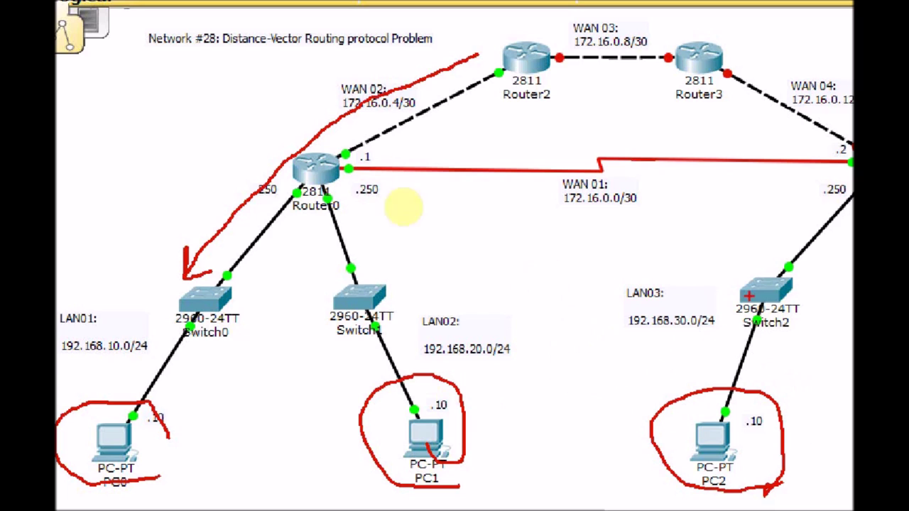
drag(362, 169, 481, 69)
mouse_move(363, 167)
mouse_down()
mouse_move(446, 200)
mouse_move(753, 194)
mouse_move(800, 212)
mouse_move(828, 254)
mouse_up()
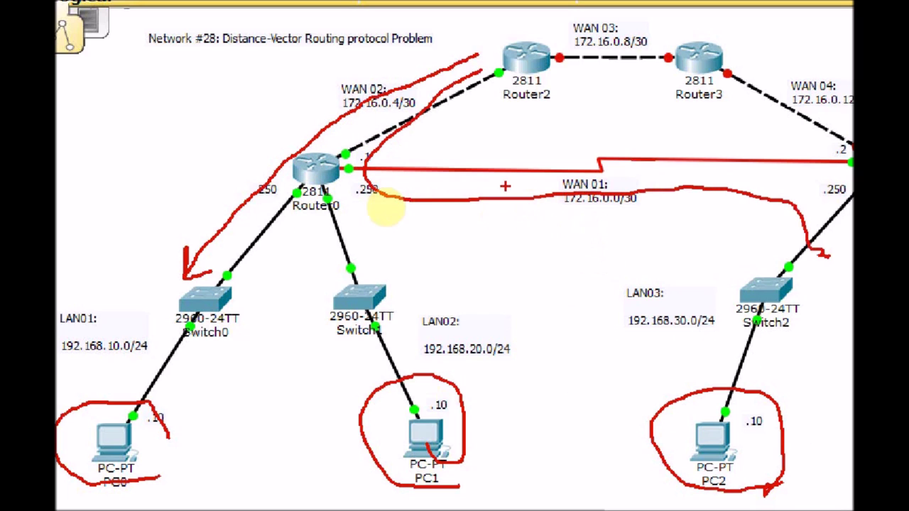
key(Escape)
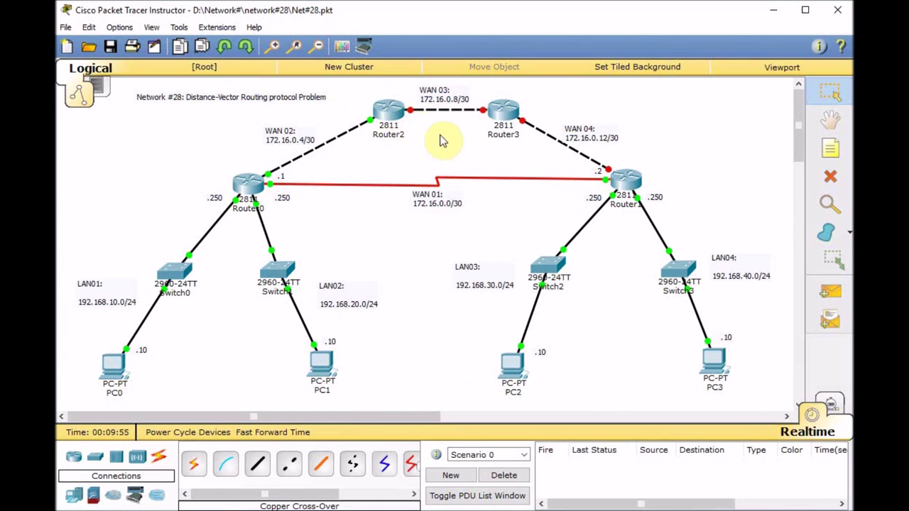
Open Router3's CLI, skip the setup dialog, enter configuration mode and list its interfaces
click(502, 115)
click(431, 114)
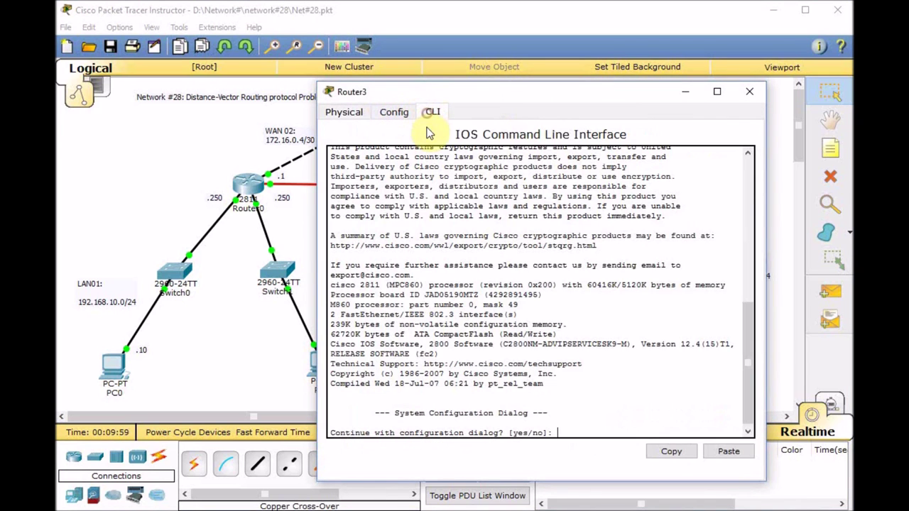
text(n)
key(Return)
key(Return)
text(en)
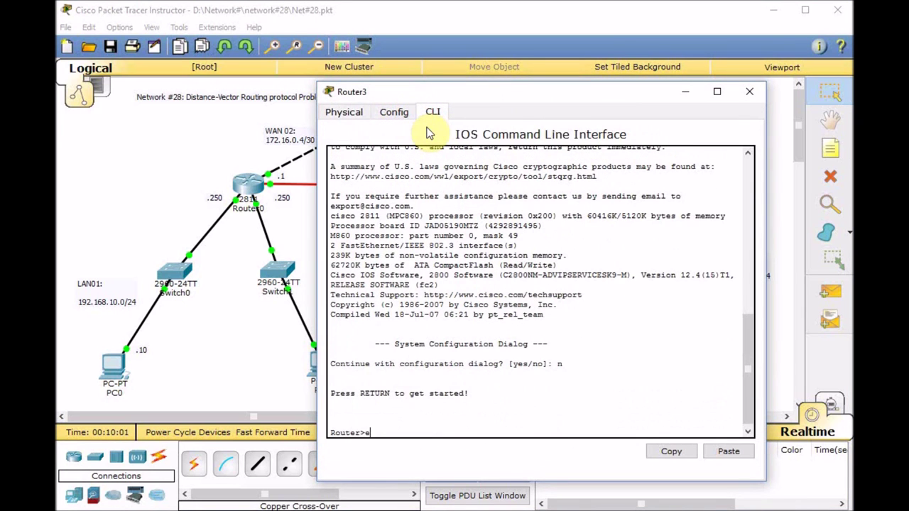
key(Return)
text(conf t)
key(Return)
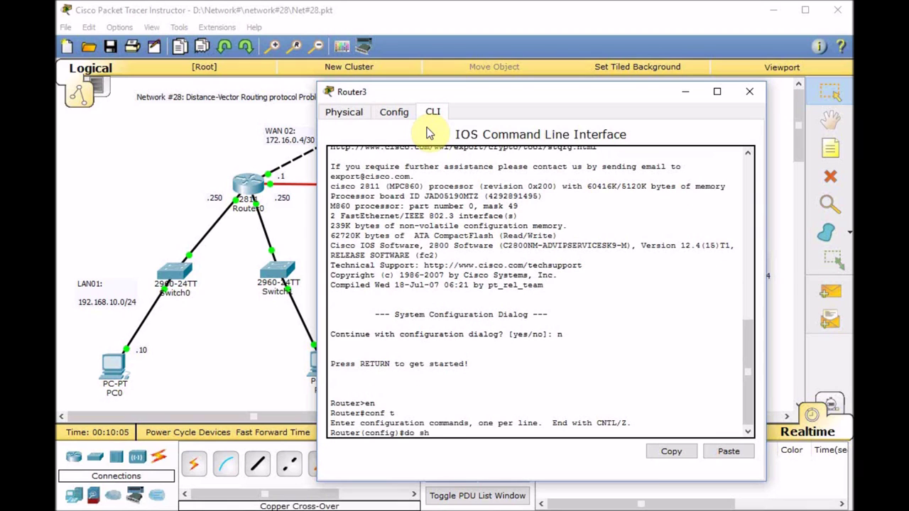
text(do sh ip int brie)
key(Return)
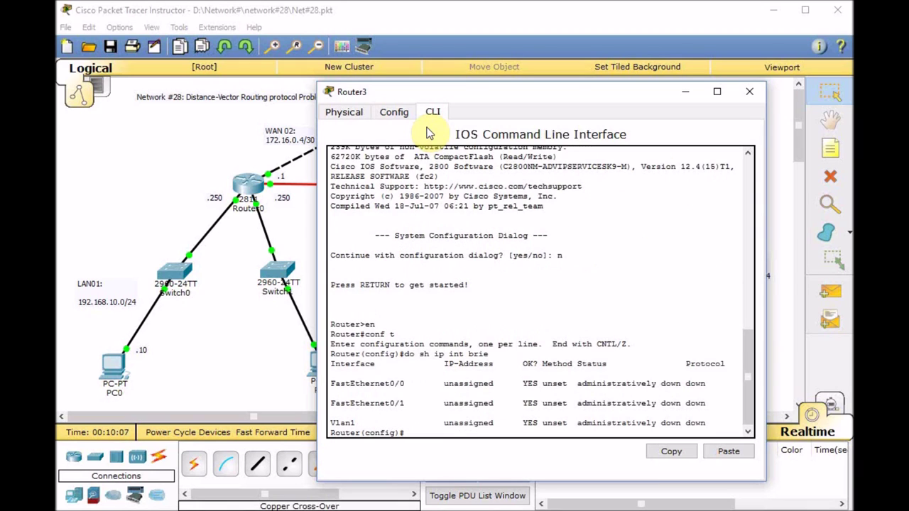
Enable Router3's FastEthernet0/0 with address 172.16.0.10 255.255.255.252
key(BackSpace)
key(BackSpace)
text(int fa 0/0)
key(Return)
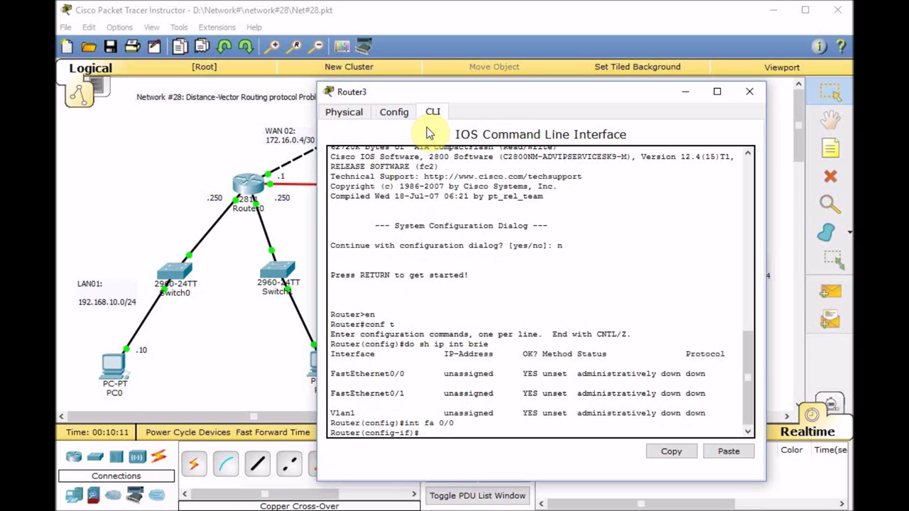
text(no sh)
key(Return)
key(Return)
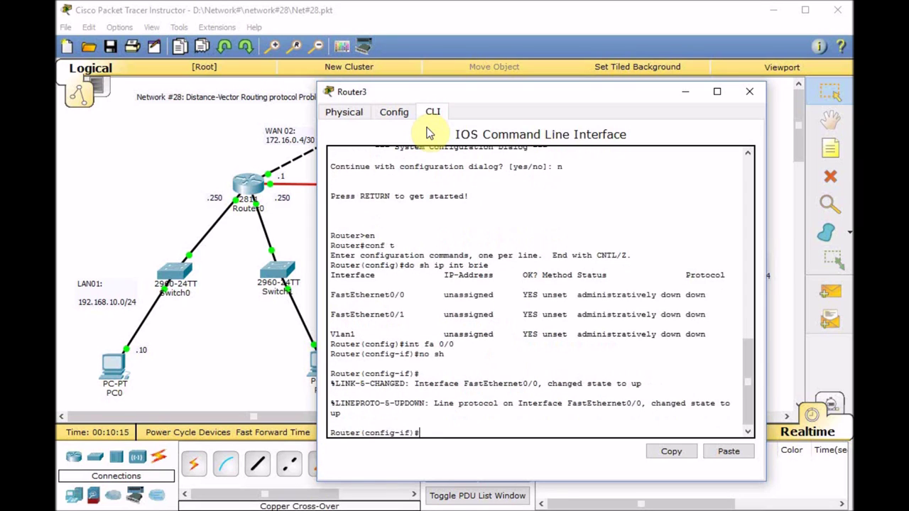
text(ip add)
key(Tab)
text(1)
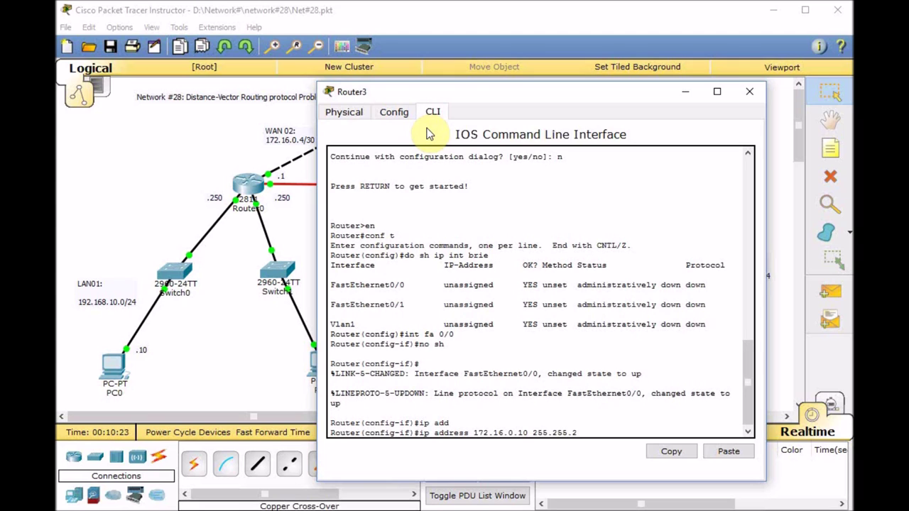
key(Return)
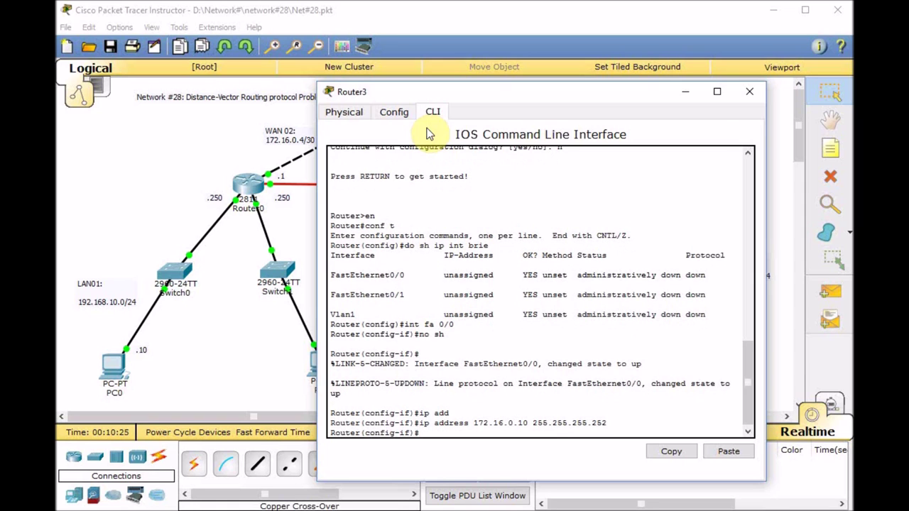
drag(487, 104, 426, 141)
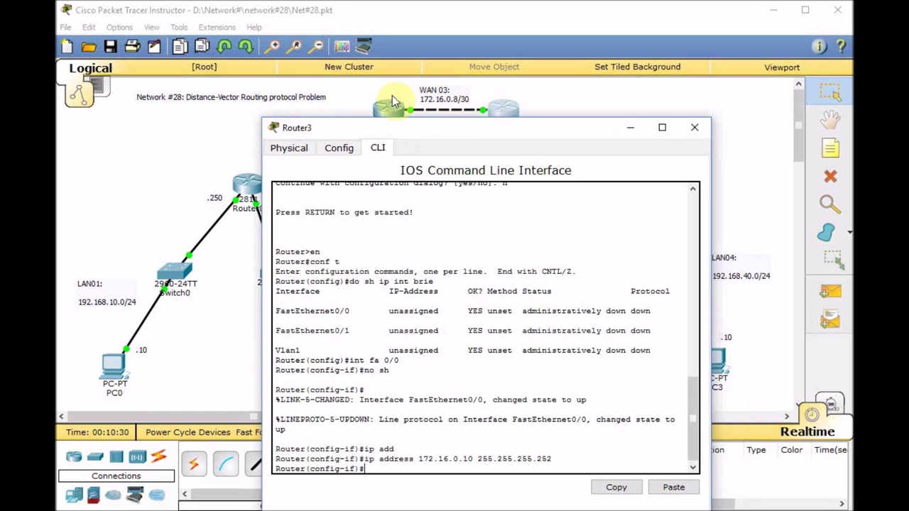
click(433, 130)
drag(433, 132, 444, 101)
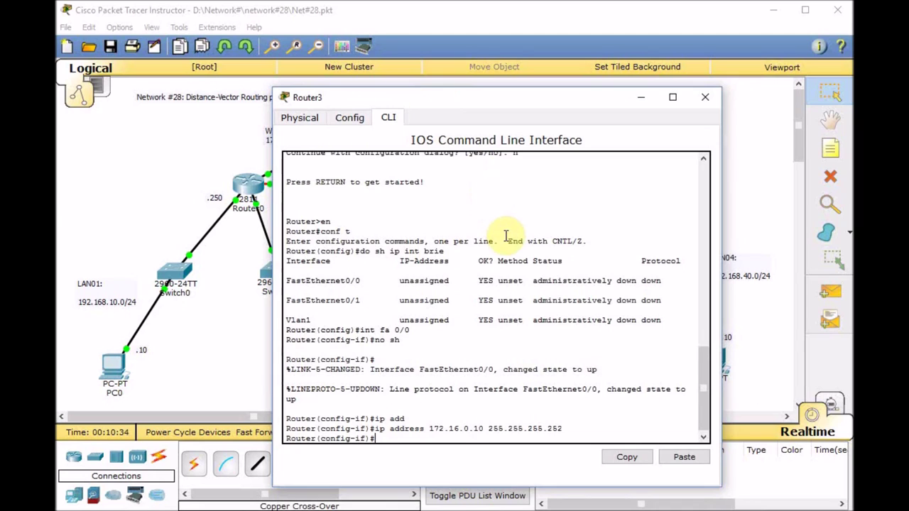
Enable Router3's FastEthernet0/1 with address 172.16.0.13 255.255.255.252
text(sh)
key(Return)
key(Return)
key(Return)
key(Return)
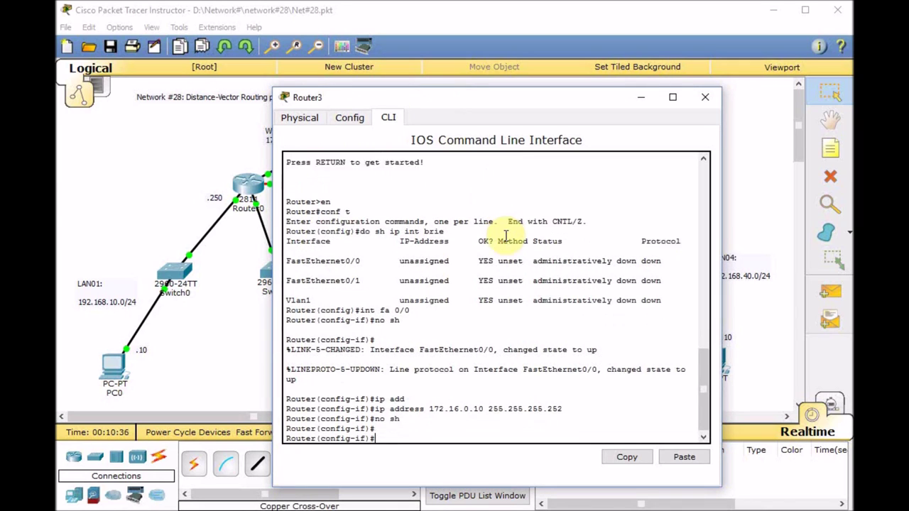
text(int fa )
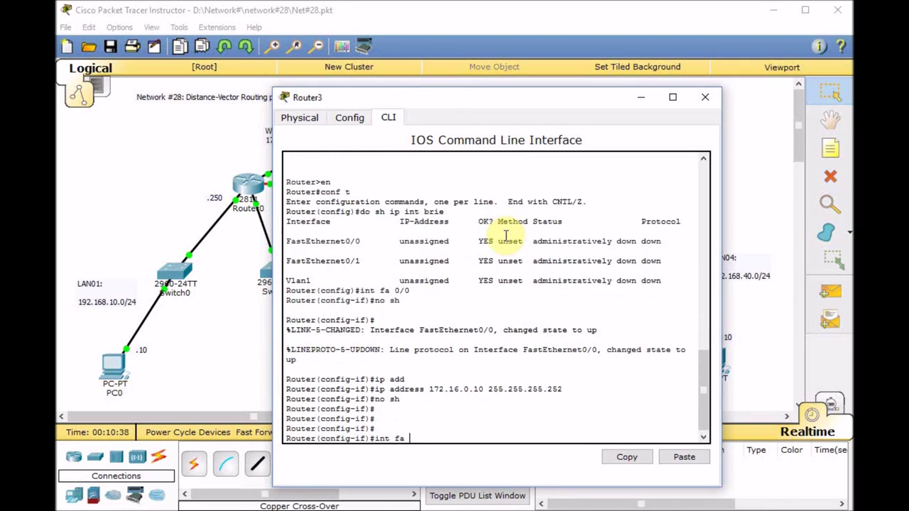
text(0/1)
key(Return)
text(nfig-if)#n)
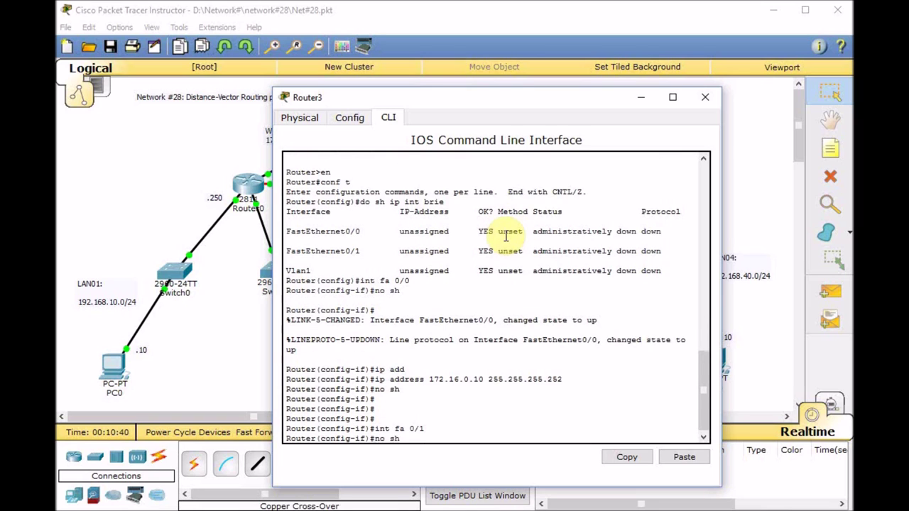
text(o sh)
key(Return)
text(ip add)
key(Tab)
text(17)
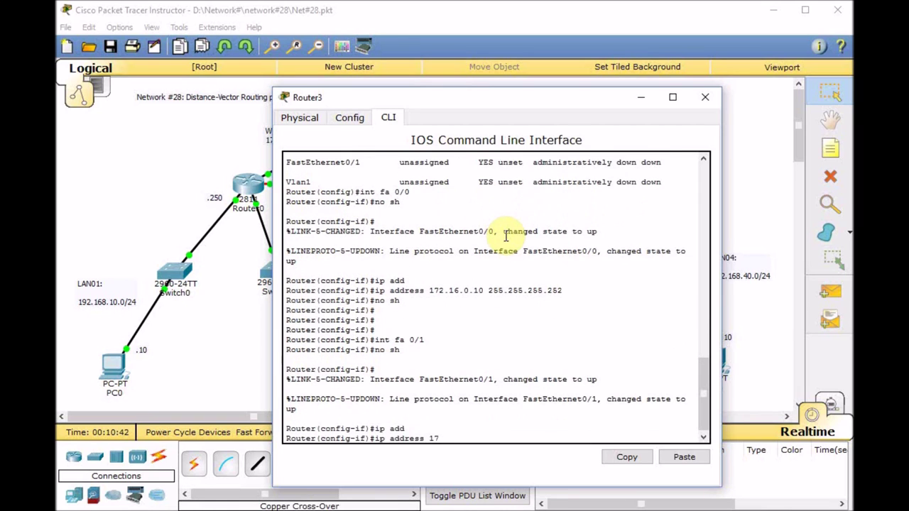
text(2.16.0.13 255.255.255.252)
key(Return)
Verify both interfaces are up and the routing table lists two connected /30 subnets
key(Return)
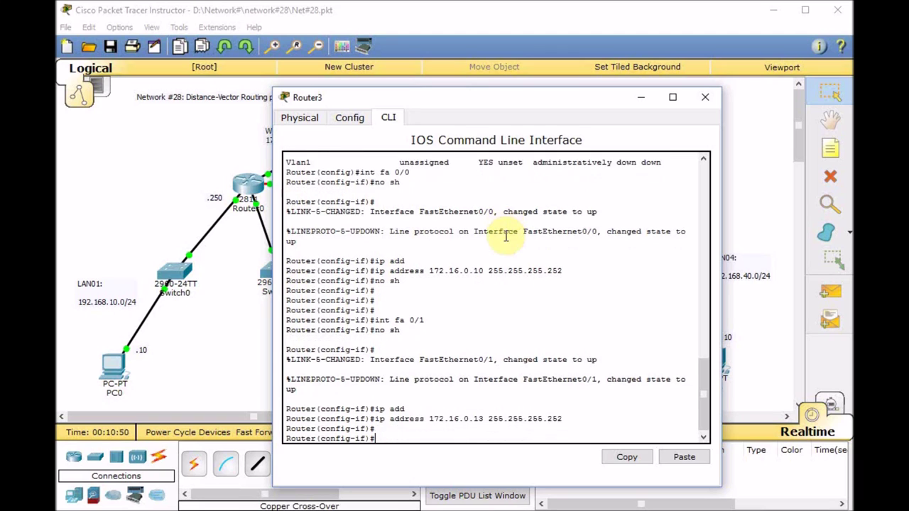
key(ctrl+z)
key(Return)
key(Return)
key(Return)
text(sh ip r)
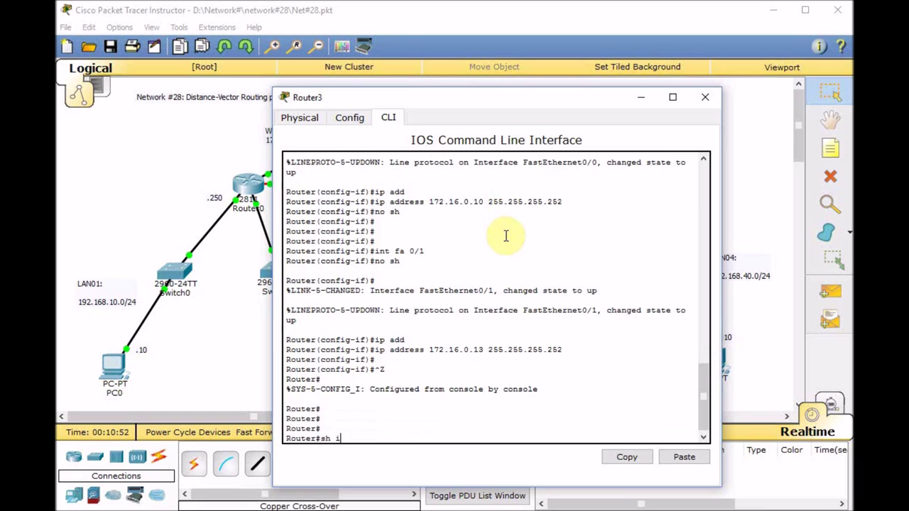
key(BackSpace)
text(int brie)
key(Return)
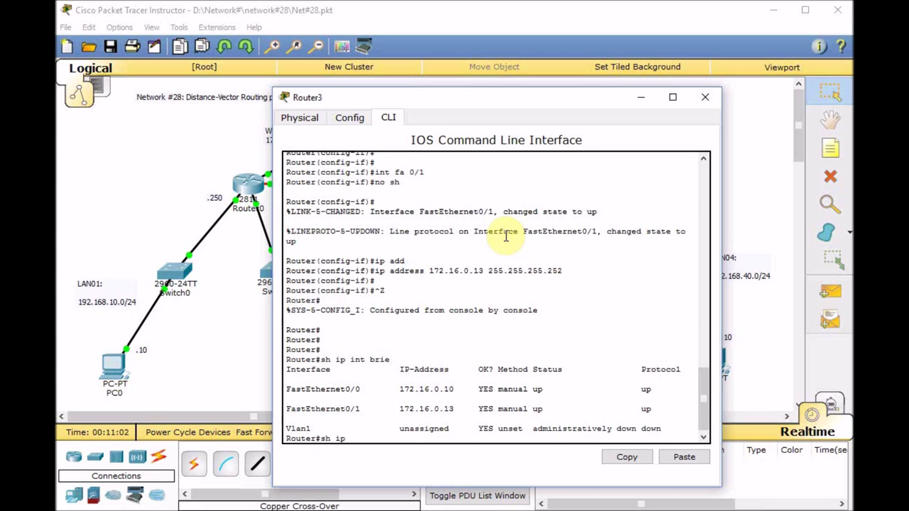
text(route)
key(Return)
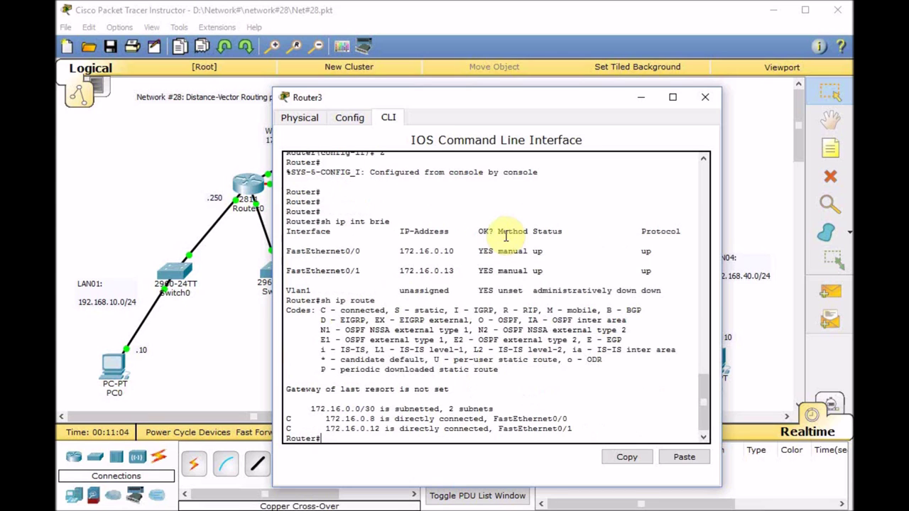
Start RIP on Router3 with version 2 and auto-summary disabled
text(conf t)
key(Return)
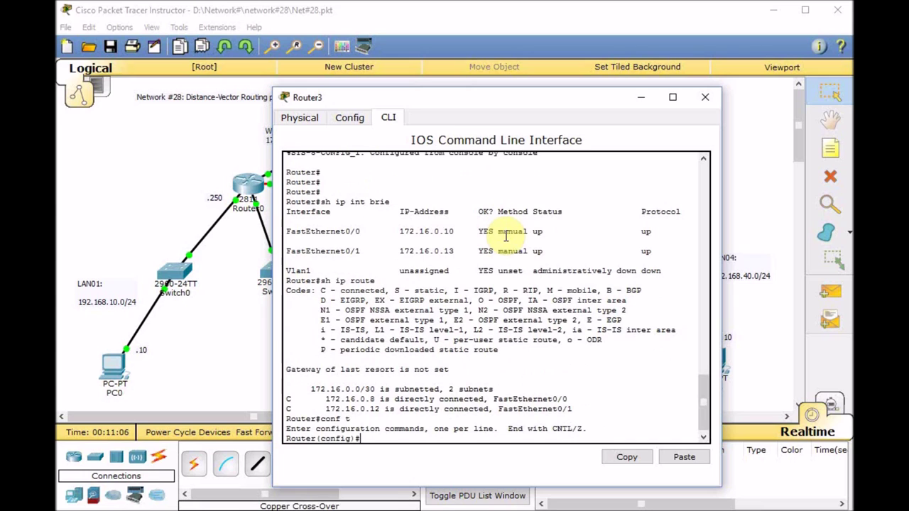
text(router rip)
key(Return)
text(ve)
key(Tab)
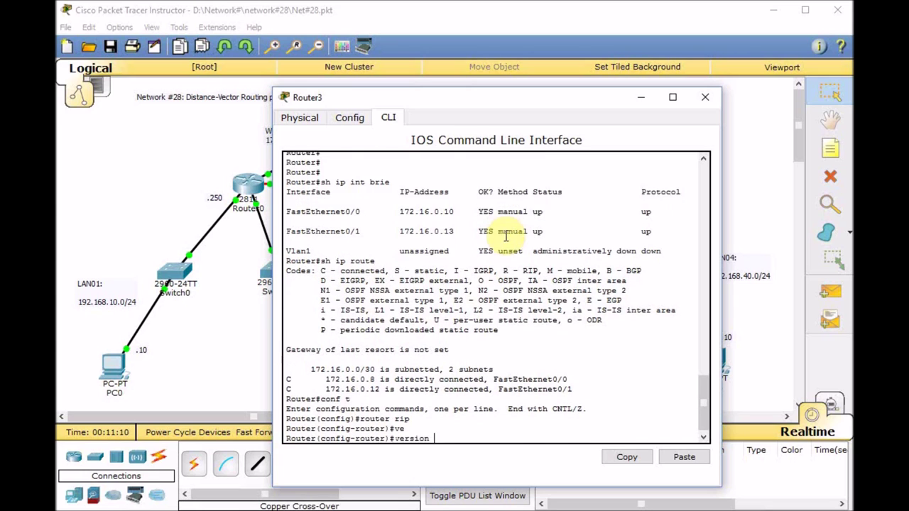
text(2)
key(Return)
text(no au)
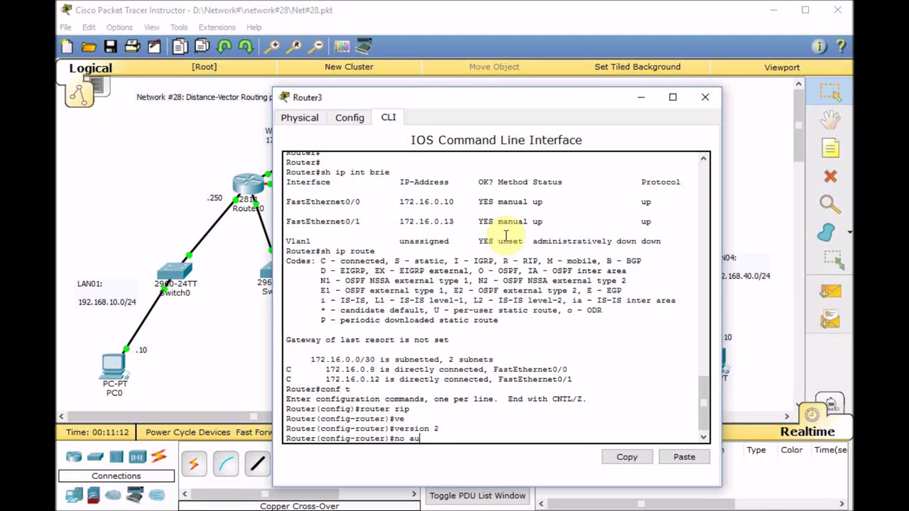
key(Tab)
key(Return)
Replace network 172.16.0.4 with networks 172.16.0.8 and 172.16.0.12 in Router3's RIP
text(ne)
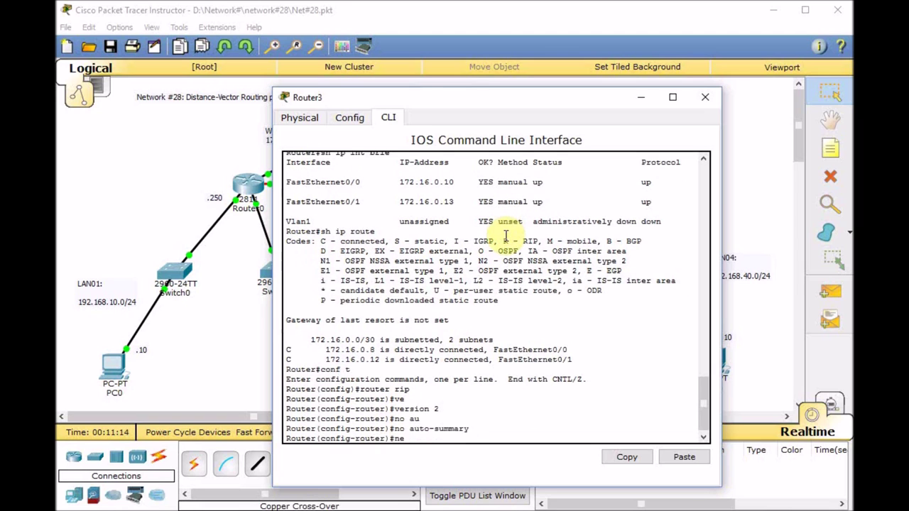
text(t)
key(Tab)
text(172.1)
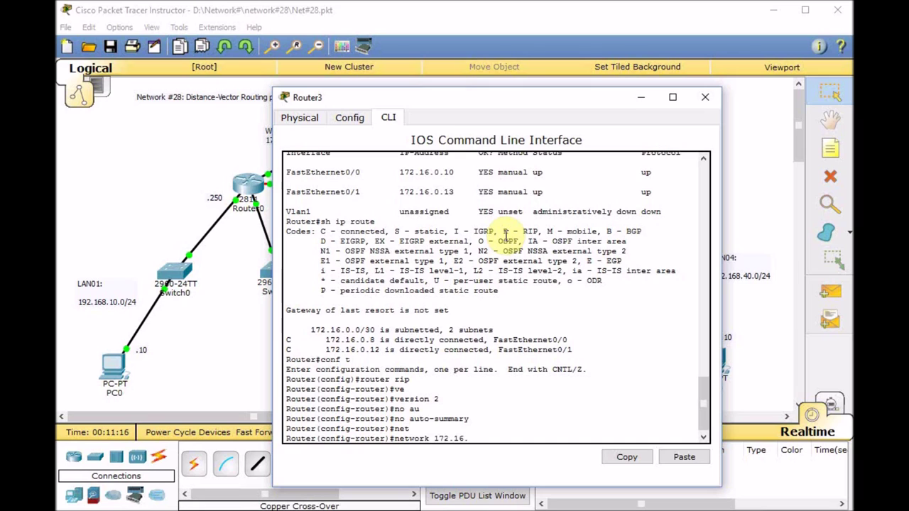
text(6.0.4)
key(Return)
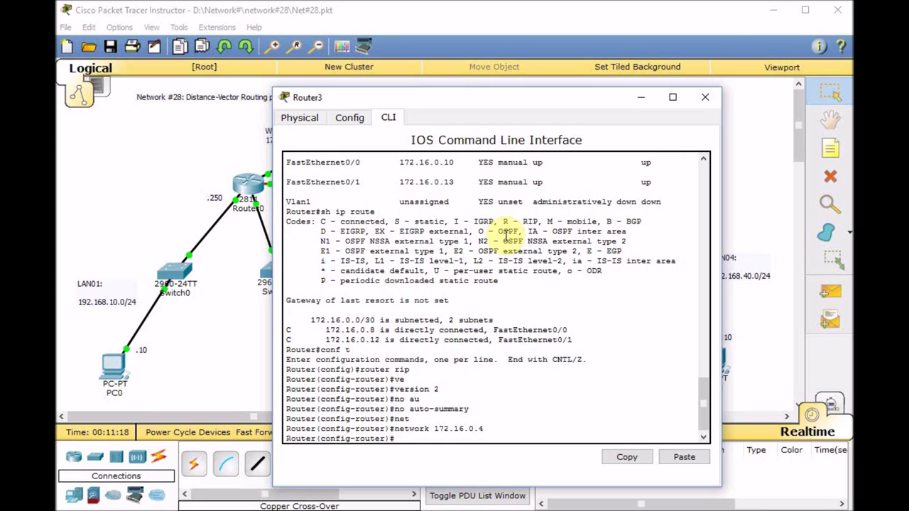
key(Up)
key(Home)
text(no)
key(Return)
key(Up)
key(Up)
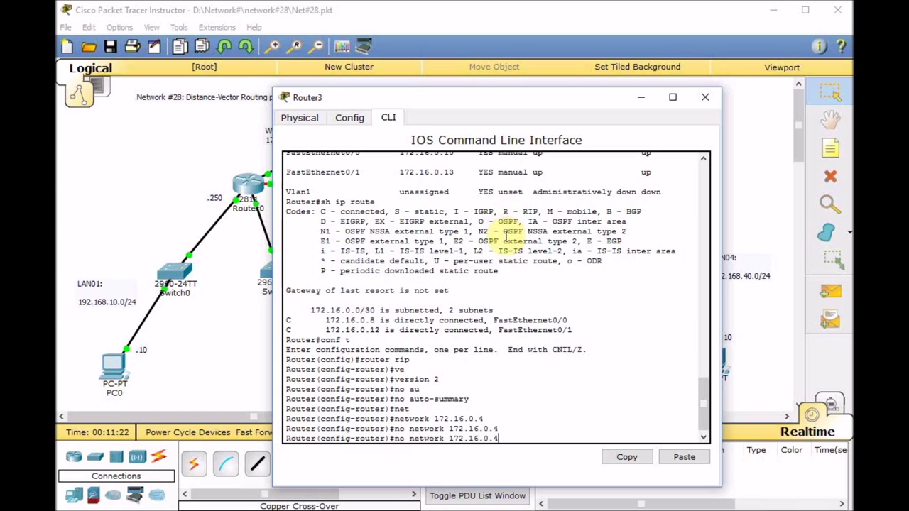
text(8)
key(Return)
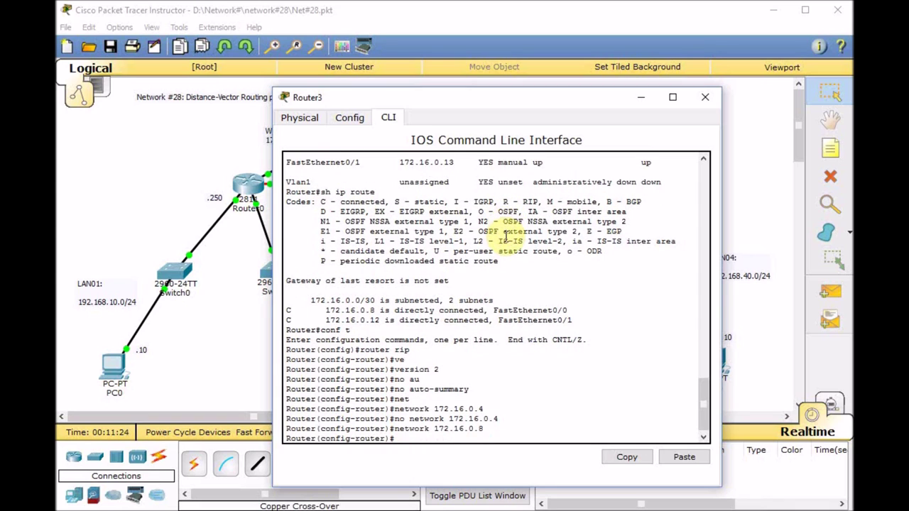
key(Up)
text(12)
key(Return)
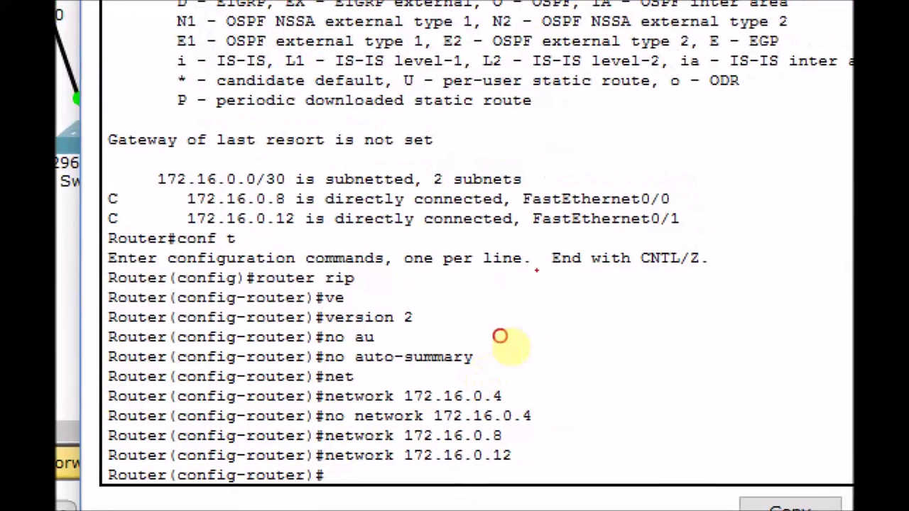
Run 'do sh ip route' to display Router3's routing table
drag(361, 281, 370, 274)
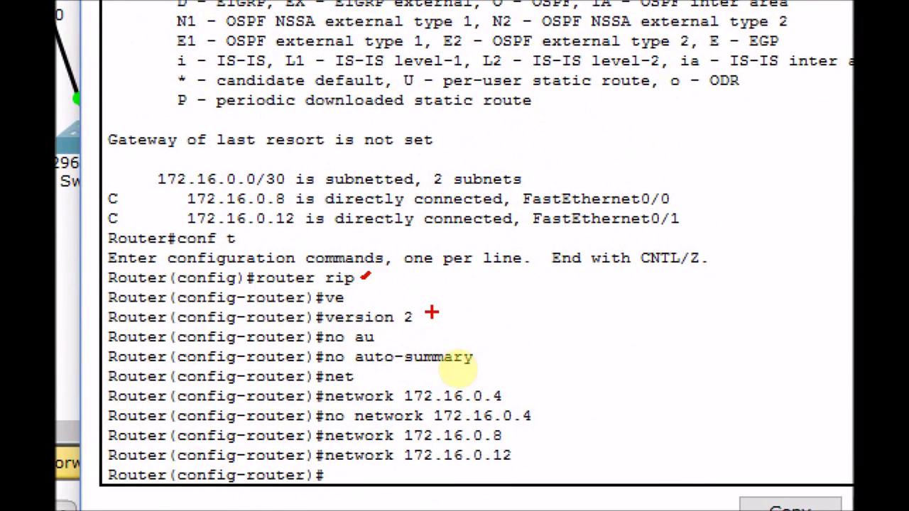
drag(426, 317, 435, 305)
drag(316, 396, 548, 393)
mouse_move(318, 418)
mouse_down()
mouse_move(540, 410)
mouse_move(518, 450)
mouse_move(335, 473)
mouse_move(313, 430)
mouse_move(519, 426)
mouse_up()
key(Escape)
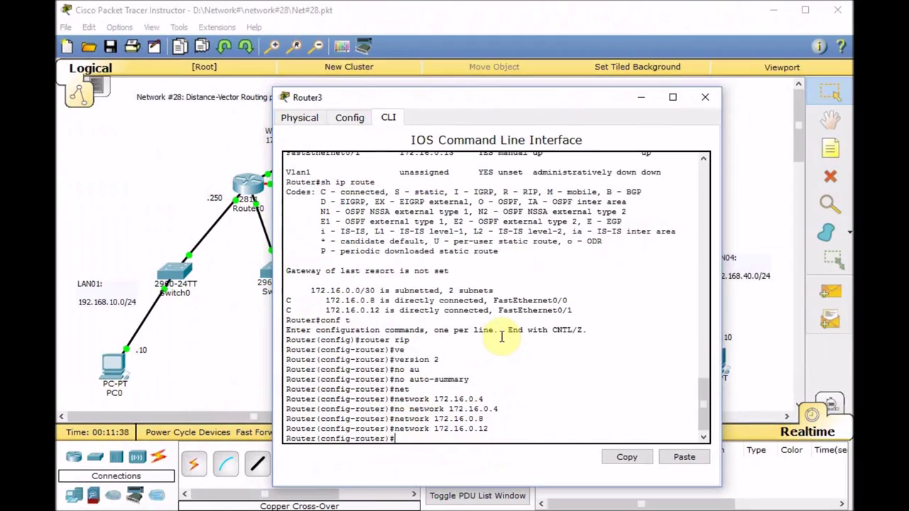
text(do sh ip route)
key(Return)
Inspect Router3's RIP routes to 192.168.10.0–40.0 via 172.16.0.9, hop counts 2 and 3
key(ctrl+1)
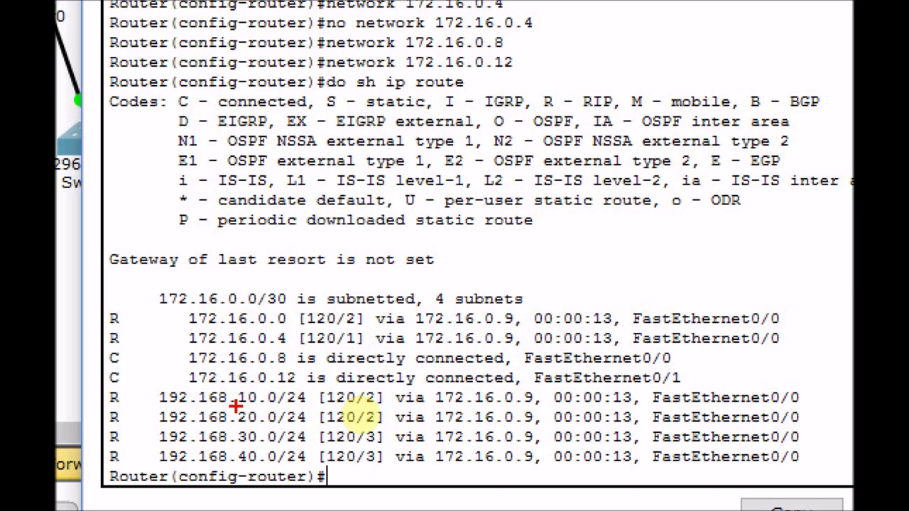
drag(237, 407, 261, 407)
drag(520, 406, 540, 407)
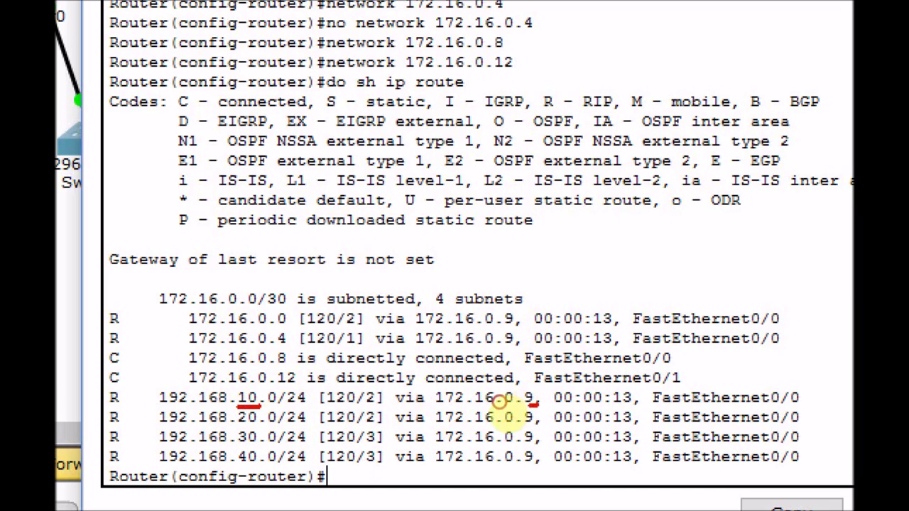
mouse_move(238, 427)
mouse_down()
mouse_move(260, 427)
mouse_move(260, 467)
mouse_up()
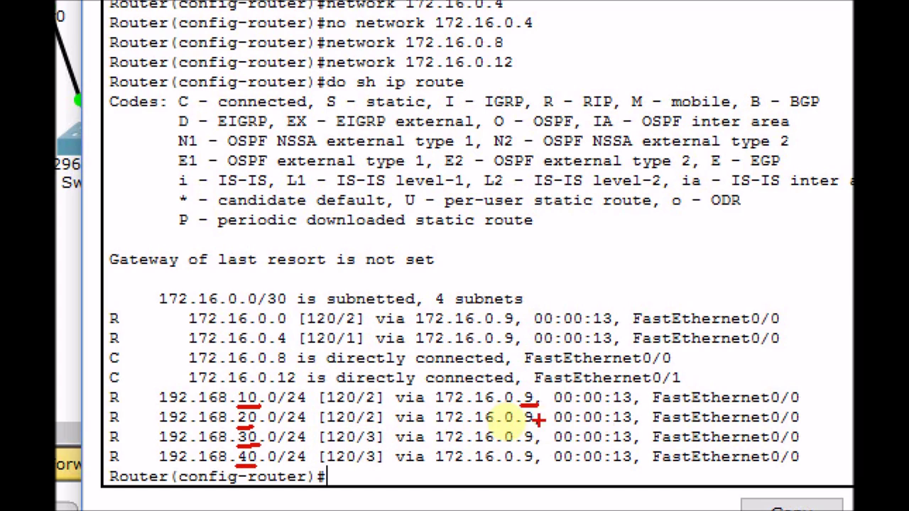
mouse_move(537, 391)
mouse_down()
mouse_move(539, 475)
mouse_move(405, 477)
mouse_move(408, 388)
mouse_move(553, 384)
mouse_up()
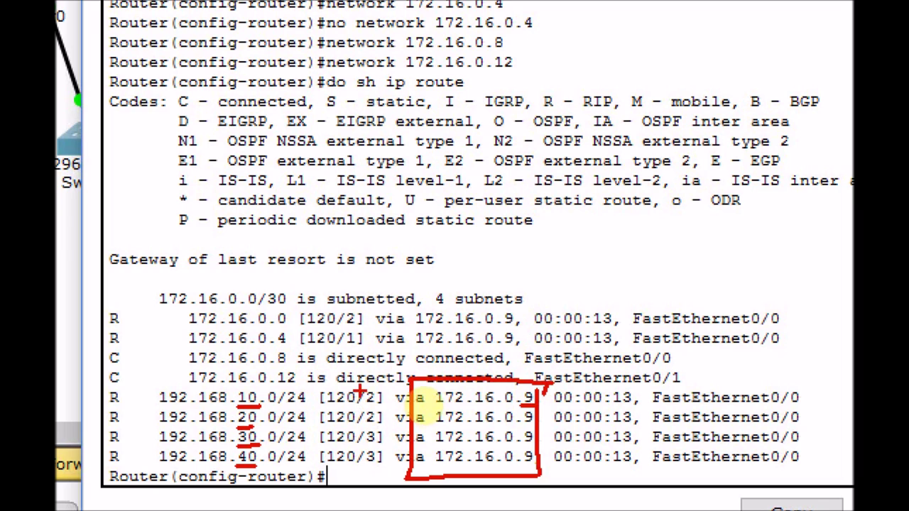
drag(369, 446, 384, 445)
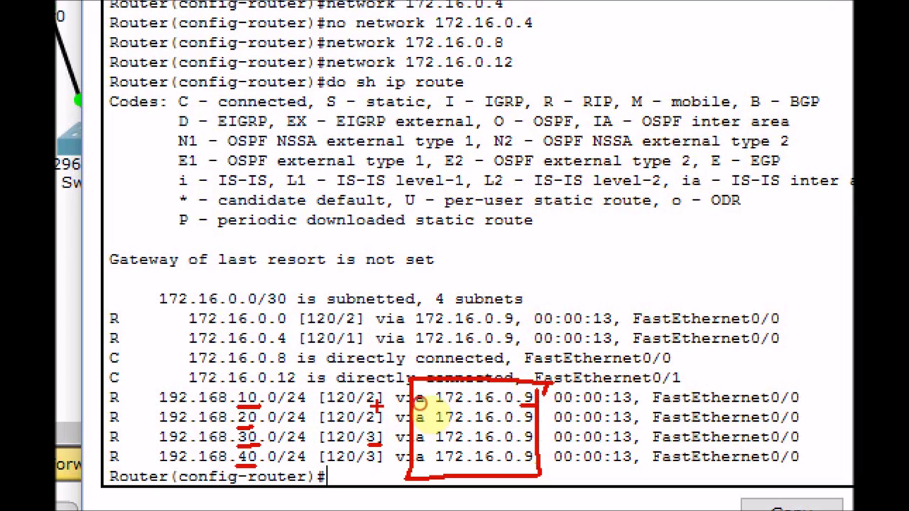
key(Escape)
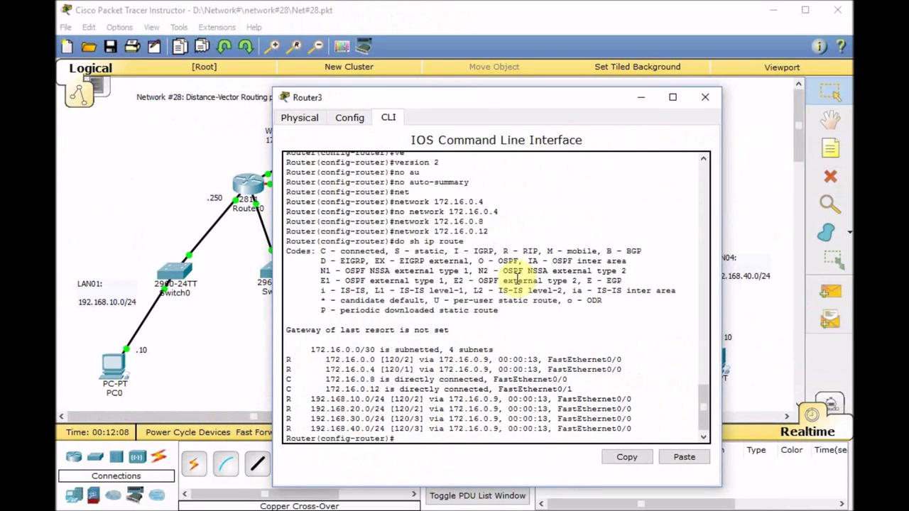
Close Router3, open Router1's CLI in configuration mode and list its interfaces
key(ctrl+z)
click(705, 97)
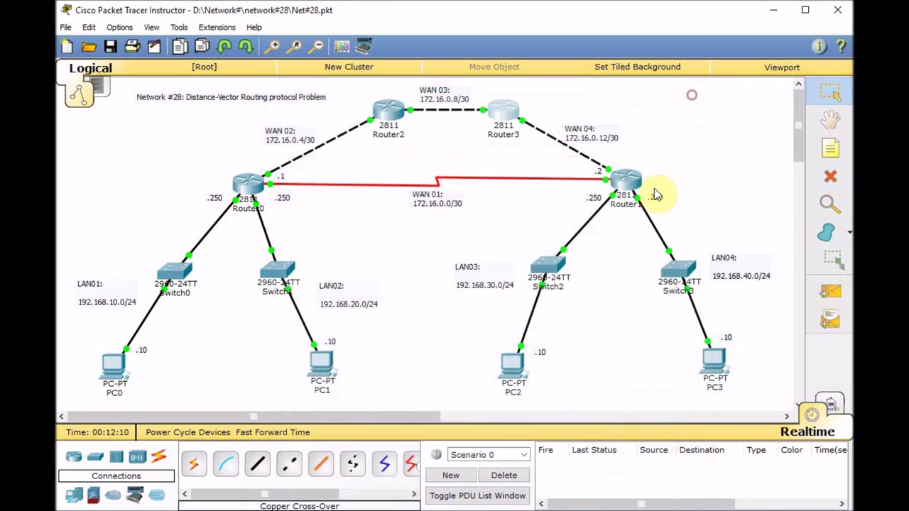
click(629, 184)
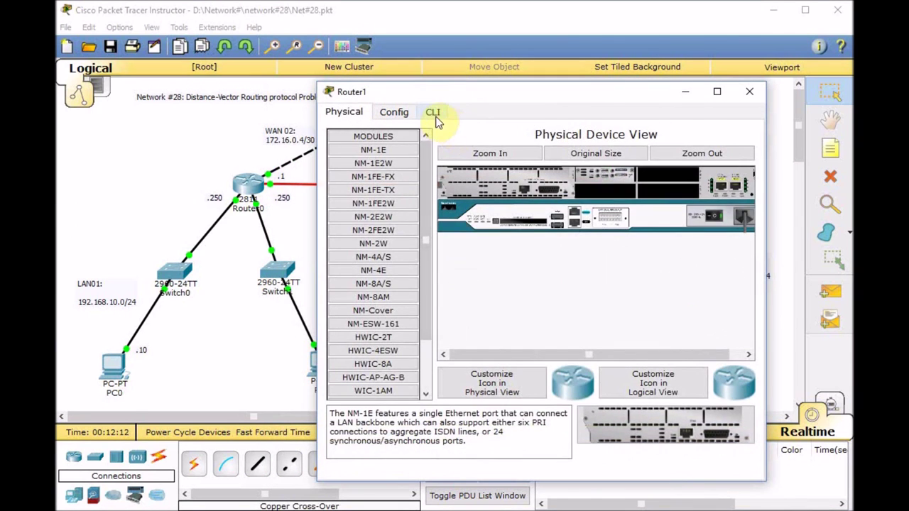
click(432, 113)
key(Return)
key(Return)
key(Return)
text(en)
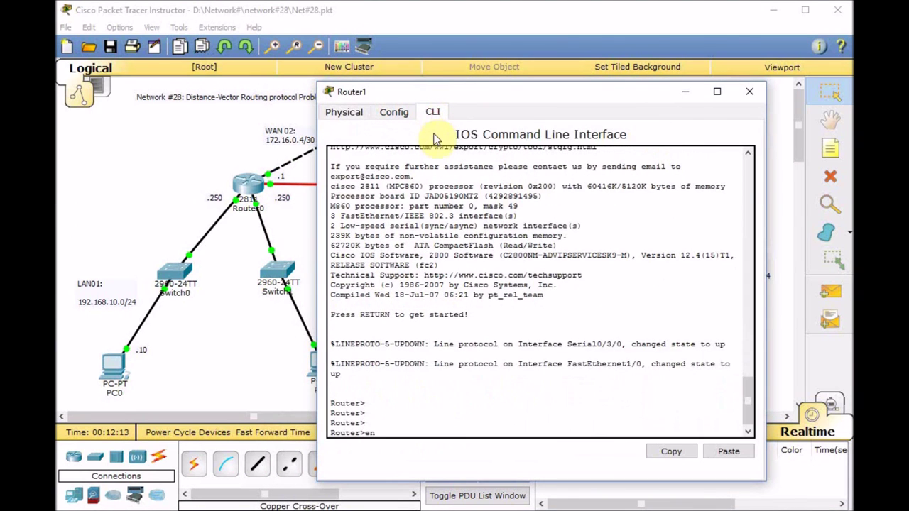
key(Return)
key(Return)
key(Return)
text(conf t)
key(Return)
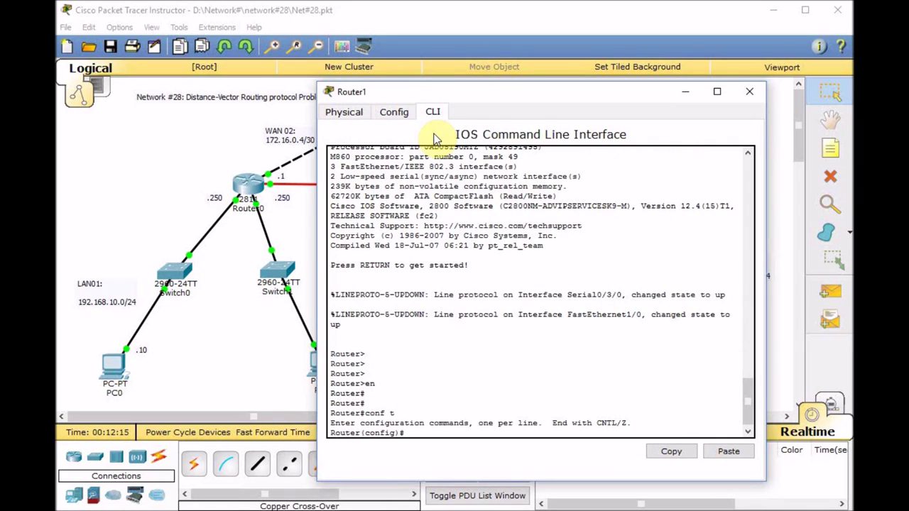
text(do sh ip int brie)
key(Return)
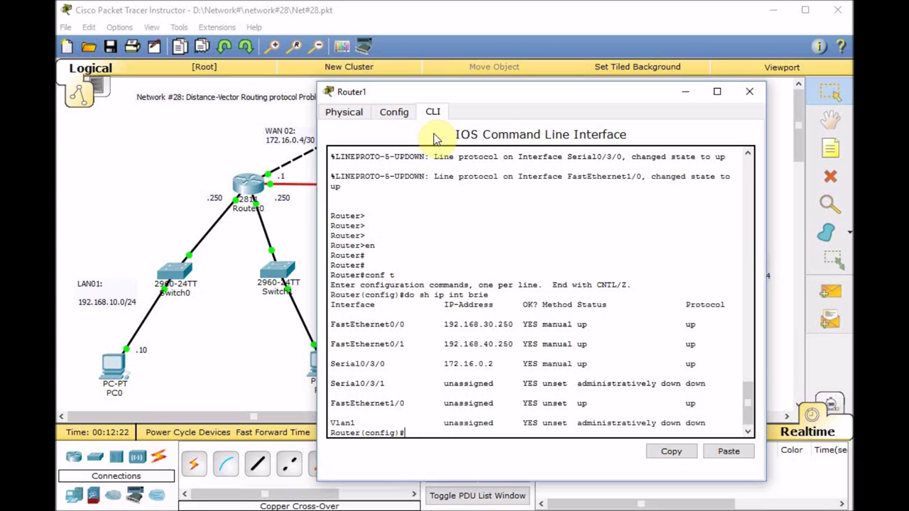
Give Router1's FastEthernet1/0 address 172.16.0.14 255.255.255.252, enable it and confirm it is up
text(int fa 1/0)
key(Return)
text(ip ad)
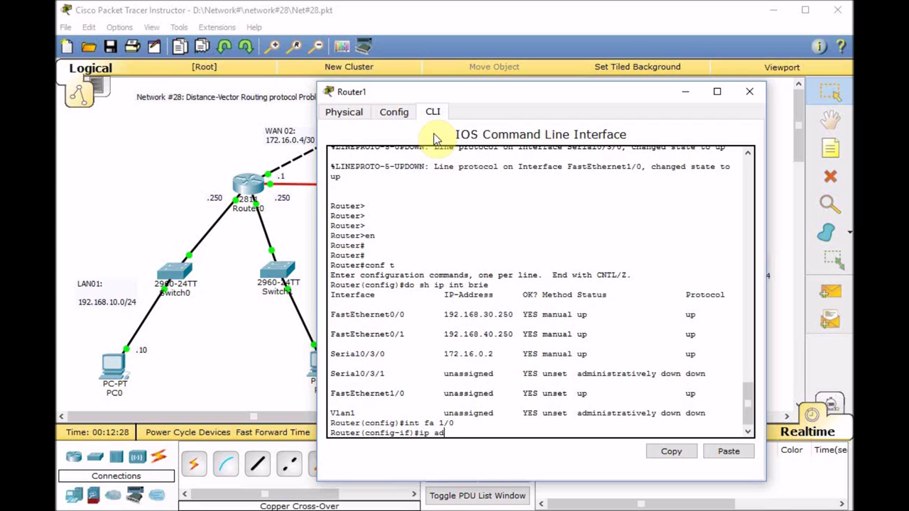
text(d)
key(Tab)
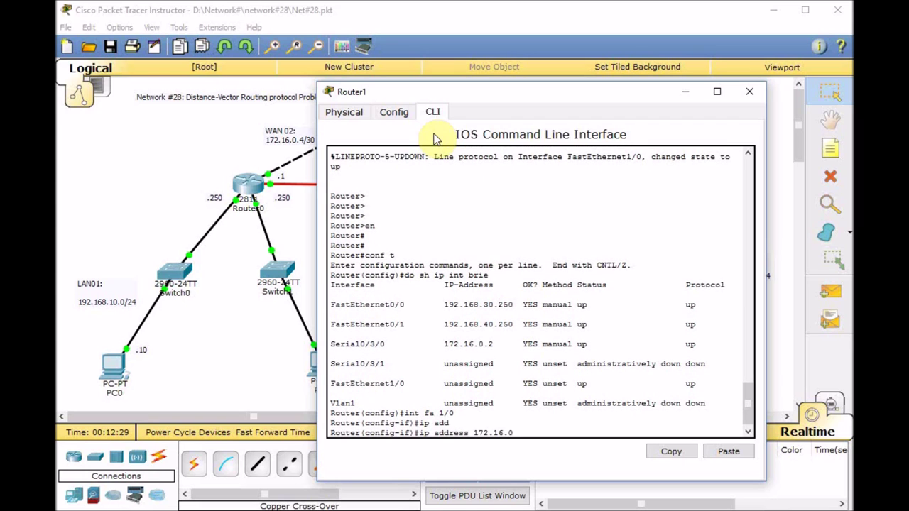
text(172.16.0.14 255.255.255.252)
key(Return)
text(no sh)
key(Return)
key(Return)
key(Return)
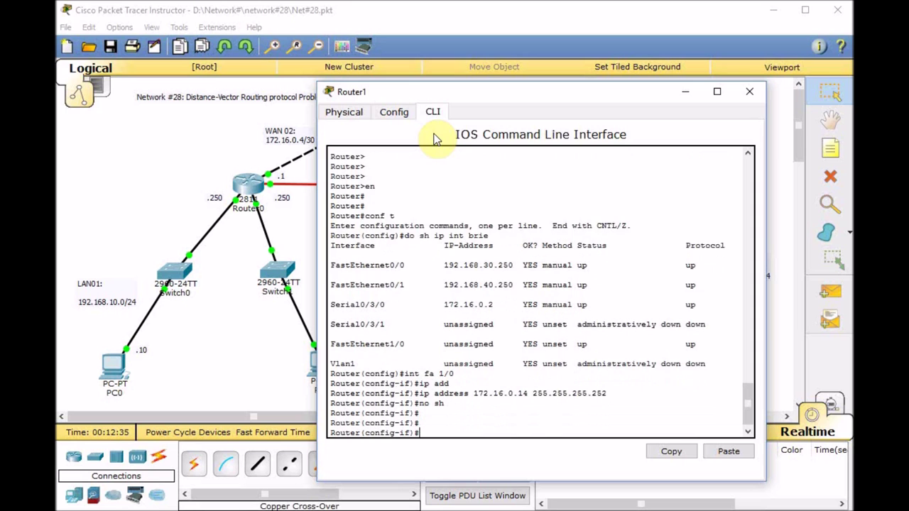
key(ctrl+z)
key(Return)
key(Return)
key(Return)
text(sh ip in)
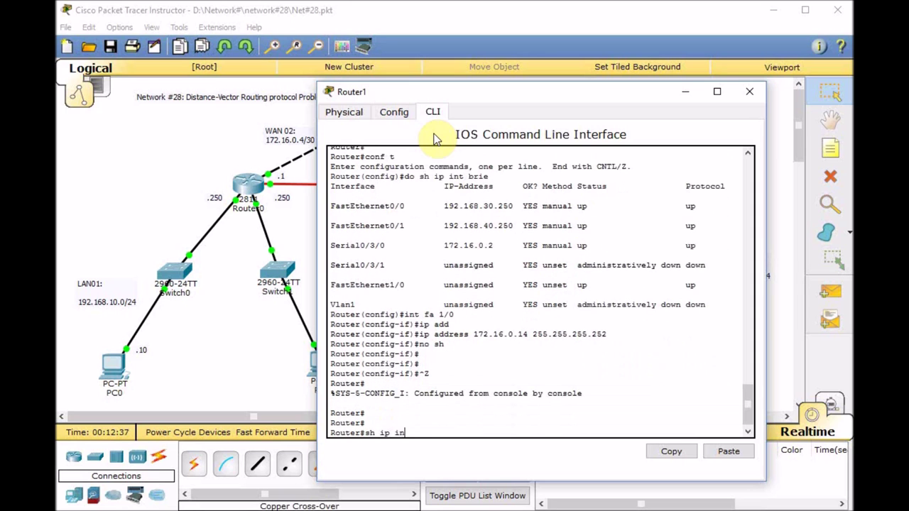
text(t brie)
key(Return)
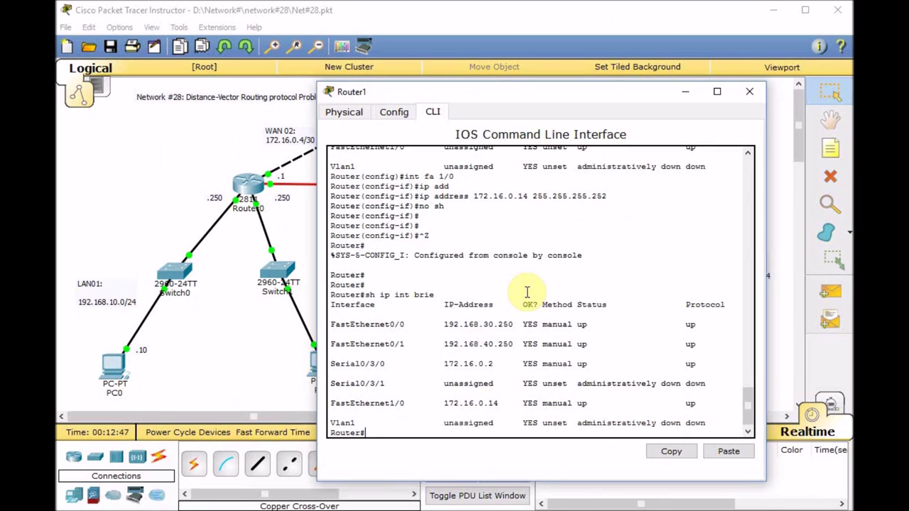
text(t)
key(Return)
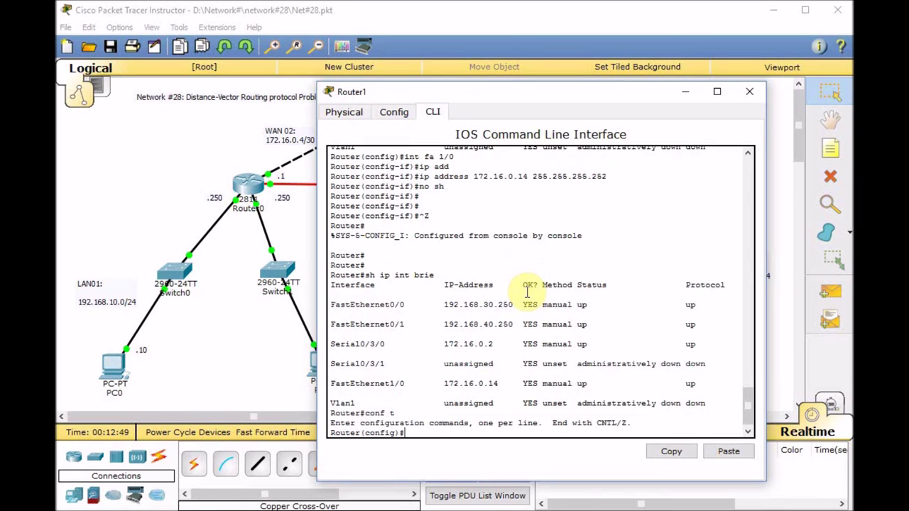
Add network 172.16.0.12 to Router1's RIP version 2 configuration
text(router rip)
key(Return)
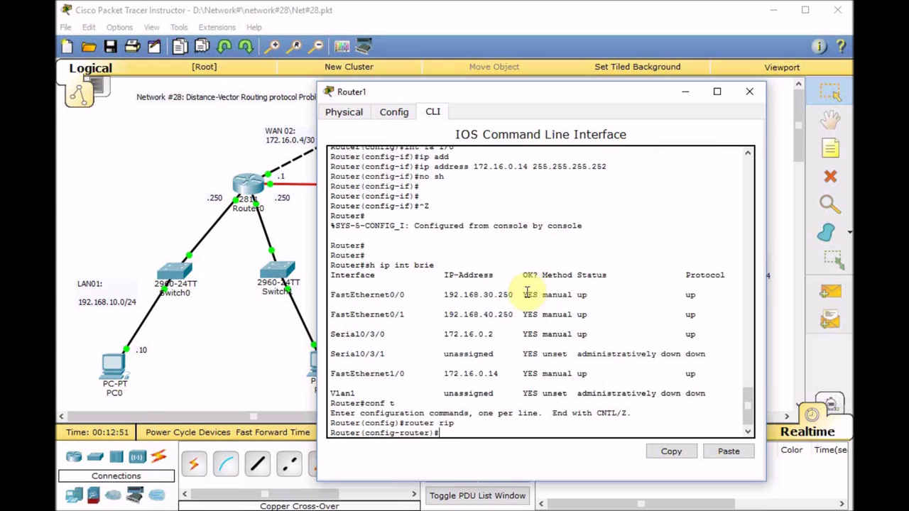
text(ve)
key(Tab)
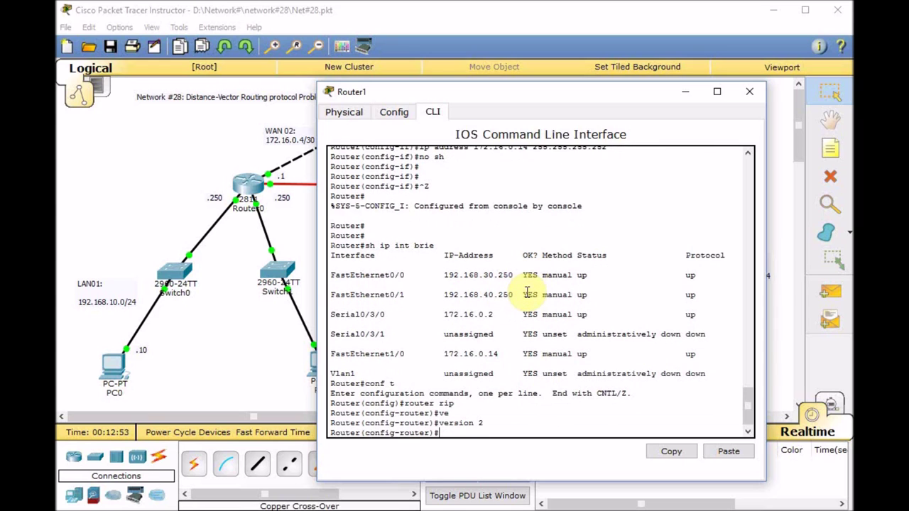
text(net)
key(Tab)
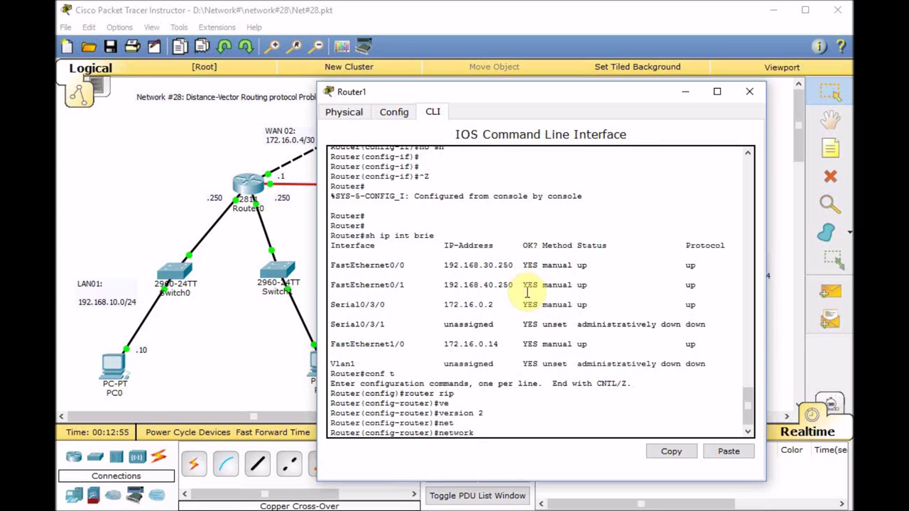
text(172.16.0.12)
key(Return)
Exit configuration mode and page Router1's running config to the router rip section
key(ctrl+z)
key(Return)
key(Return)
text(sh run)
key(Return)
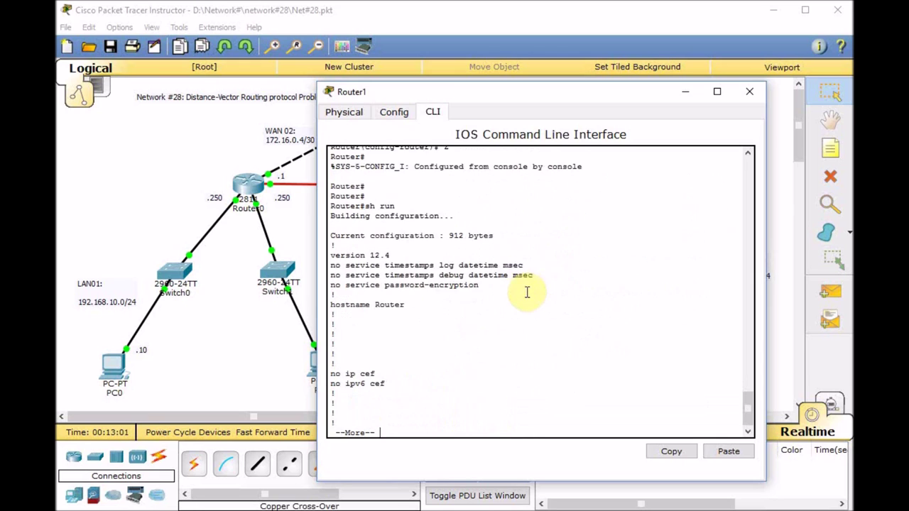
key(space)
key(space)
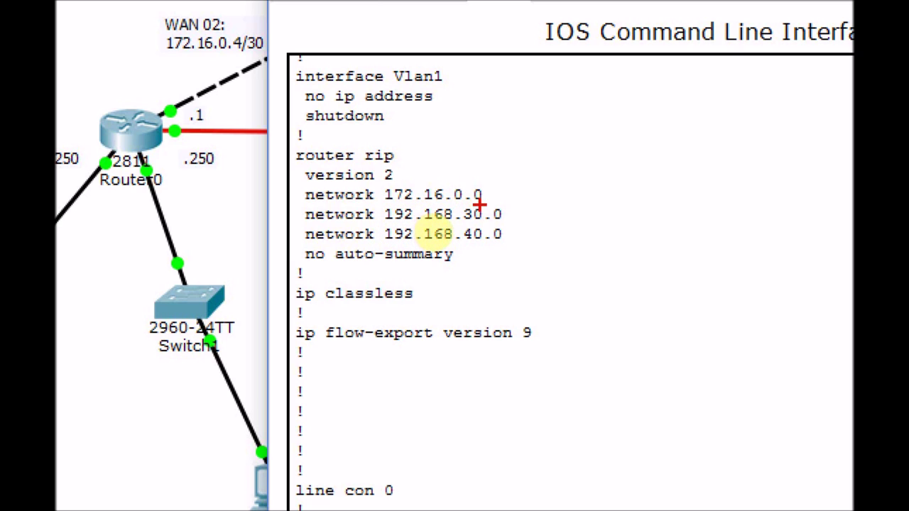
drag(489, 187, 514, 159)
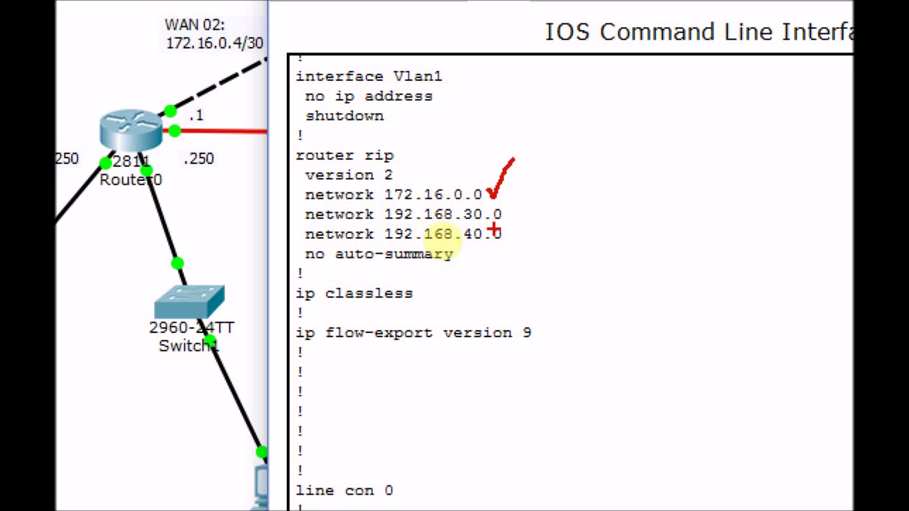
drag(301, 268, 455, 268)
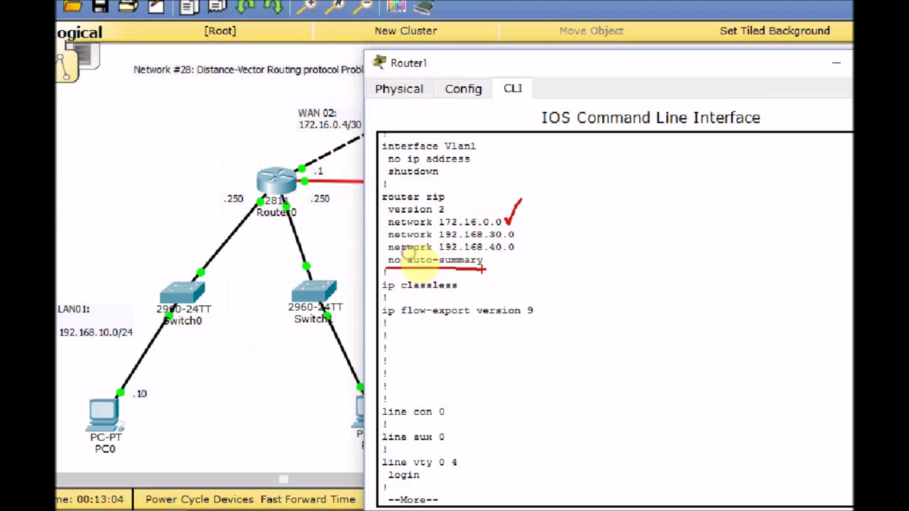
key(Escape)
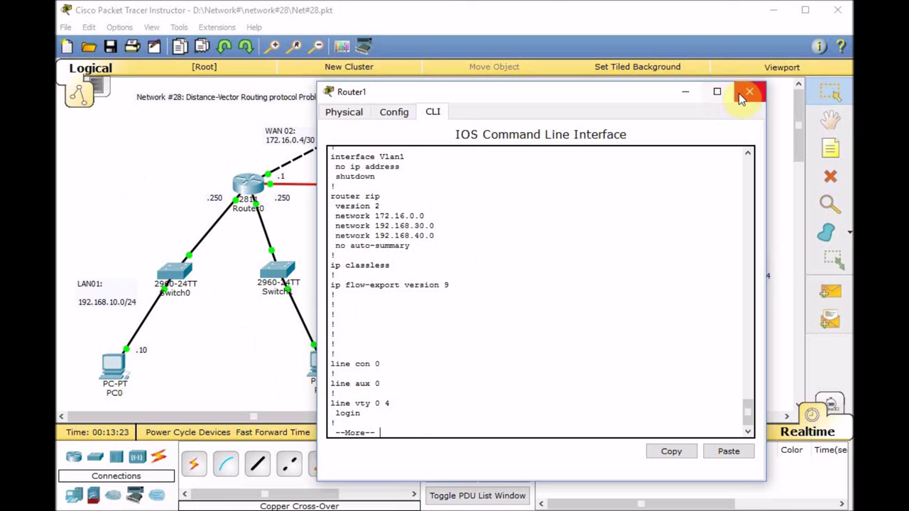
Close Router1's console and redisplay Router2's routing table with the recalled 'do sh ip route'
click(749, 92)
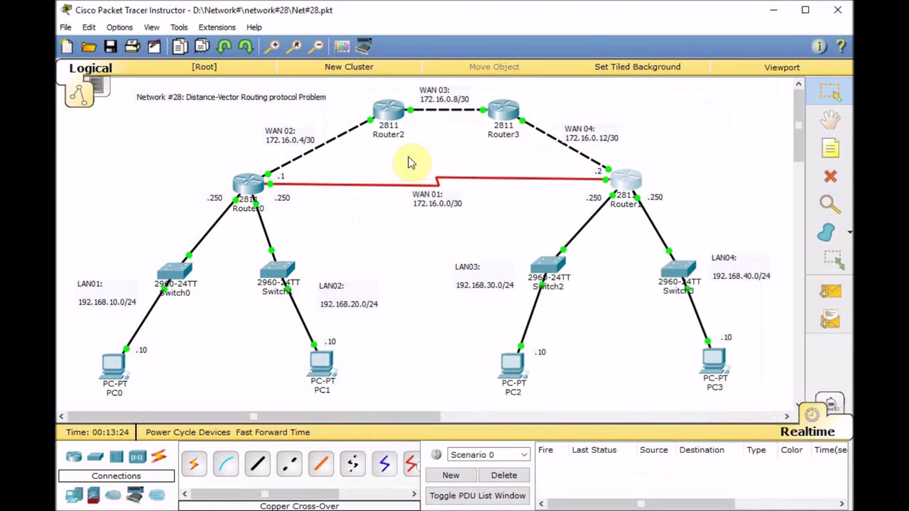
click(390, 114)
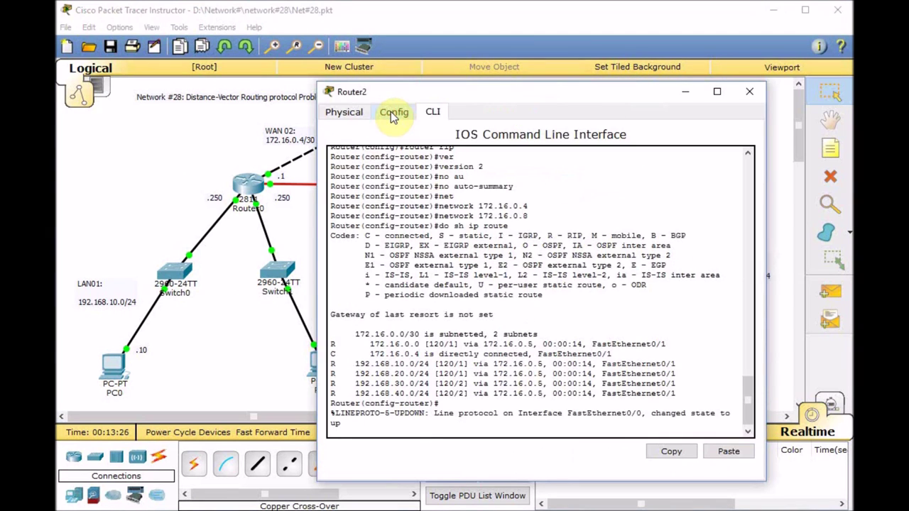
key(Return)
key(Up)
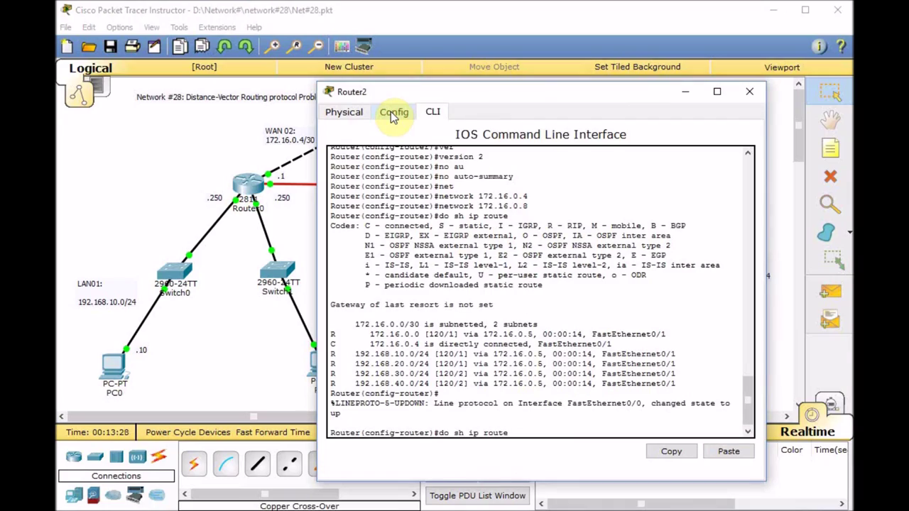
key(Return)
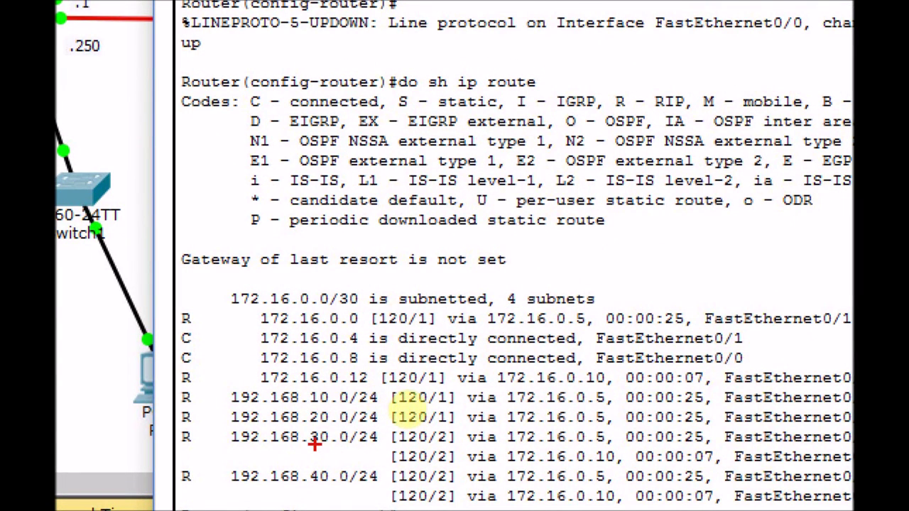
Highlight the equal-cost [120/2] routes to 192.168.30.0 and 192.168.40.0 via next hops .5 and .10
drag(312, 448, 332, 447)
drag(311, 488, 332, 488)
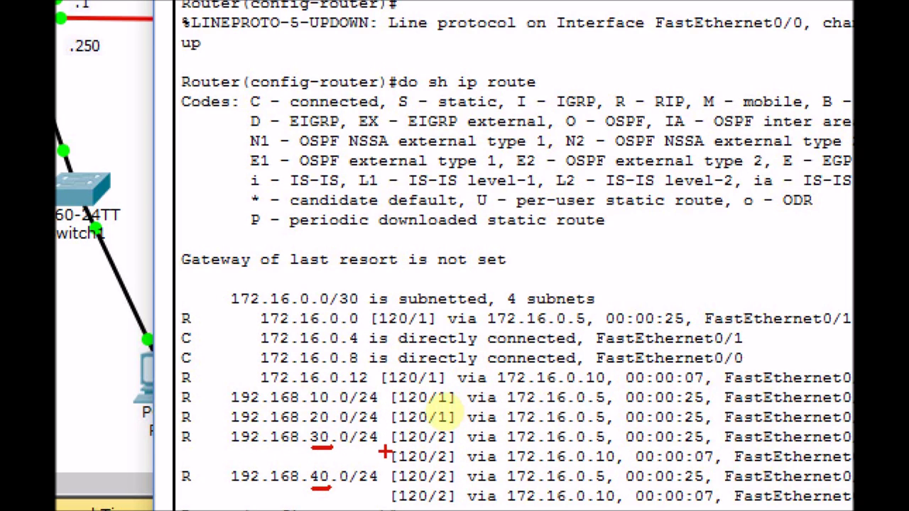
mouse_move(434, 452)
mouse_down()
mouse_move(398, 449)
mouse_move(428, 463)
mouse_up()
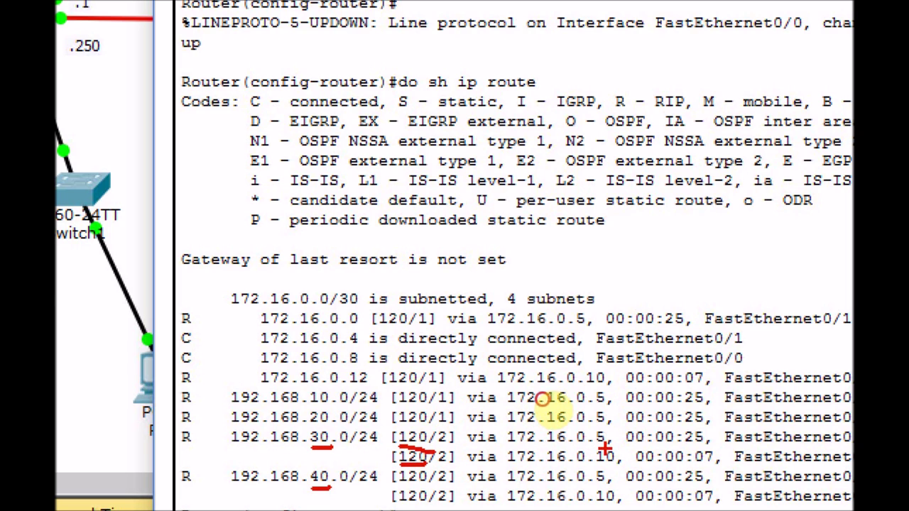
mouse_move(604, 429)
mouse_down()
mouse_move(596, 449)
mouse_move(605, 430)
mouse_up()
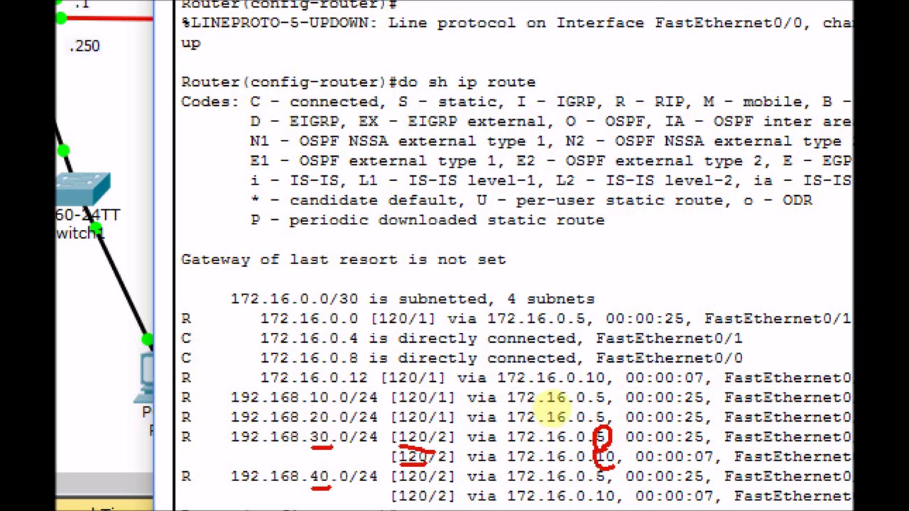
mouse_move(602, 445)
mouse_down()
mouse_move(618, 450)
mouse_move(596, 462)
mouse_up()
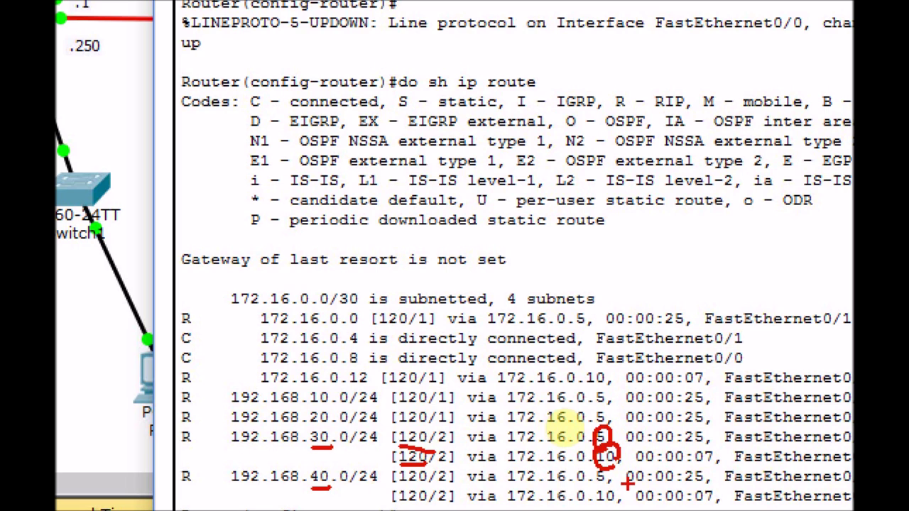
key(Escape)
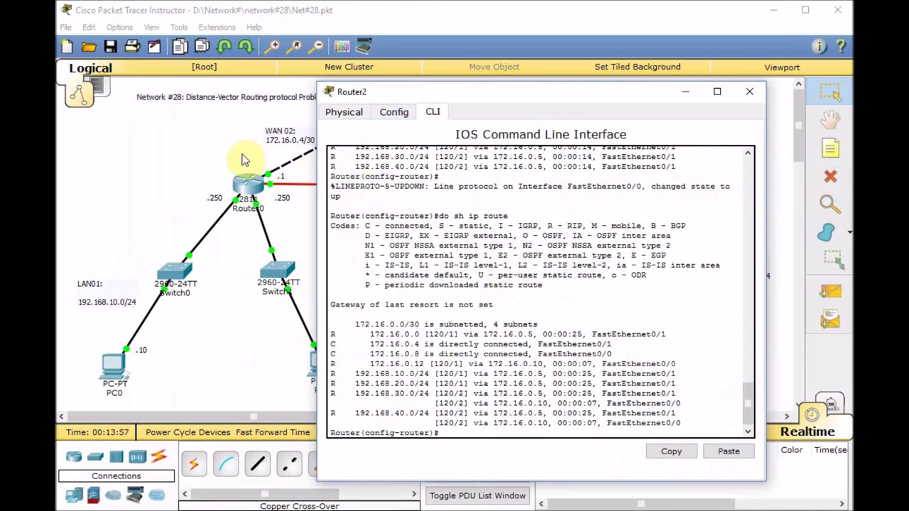
click(240, 159)
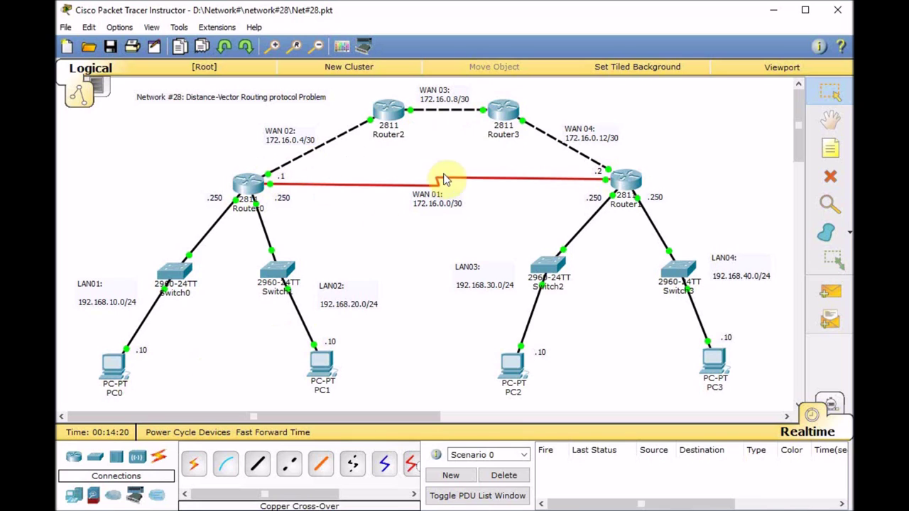
Show Router0's Serial0/3/0 status, note its 1544 Kbit bandwidth, and close the console
click(245, 186)
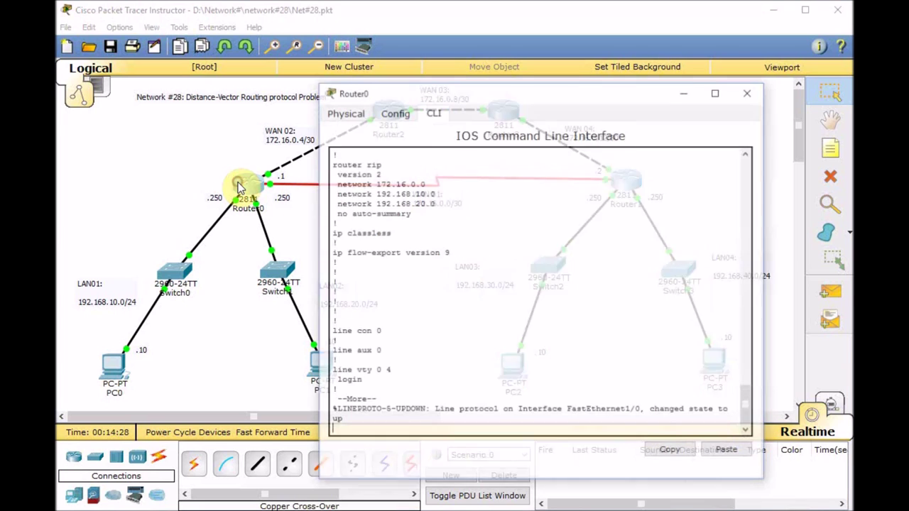
key(Return)
key(Return)
key(Return)
key(Return)
key(Return)
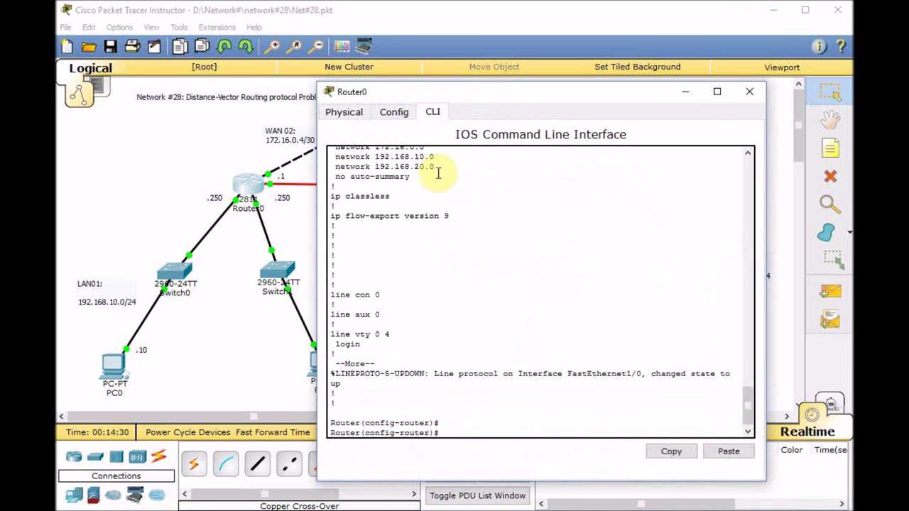
key(ctrl+z)
key(Return)
key(Return)
text(s)
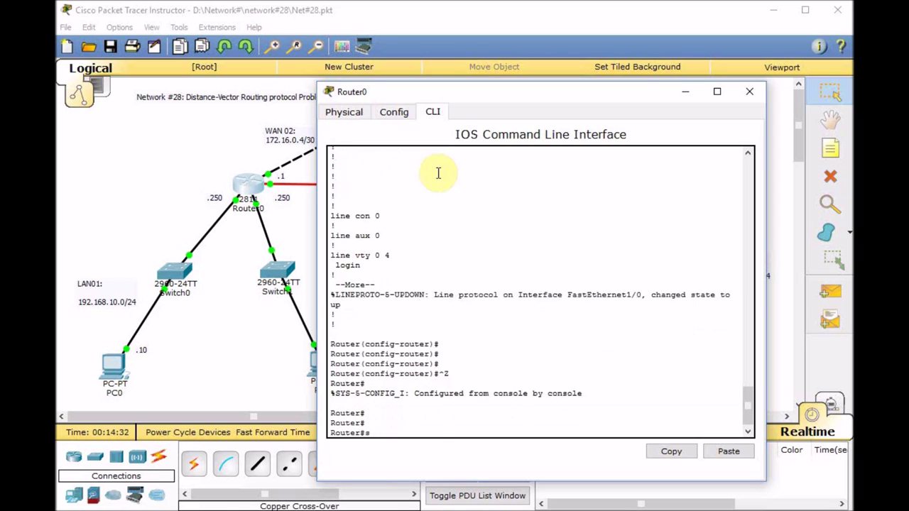
text(h int s0/3/0)
key(Return)
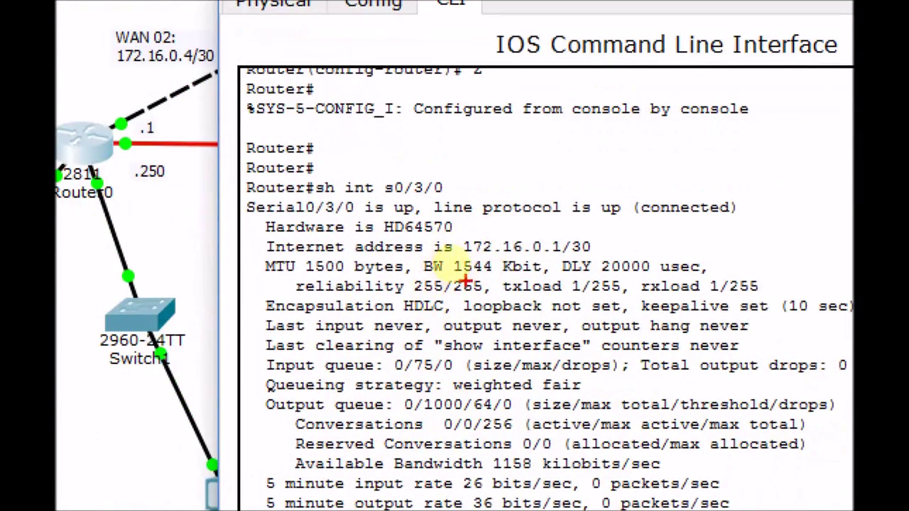
drag(452, 277, 501, 274)
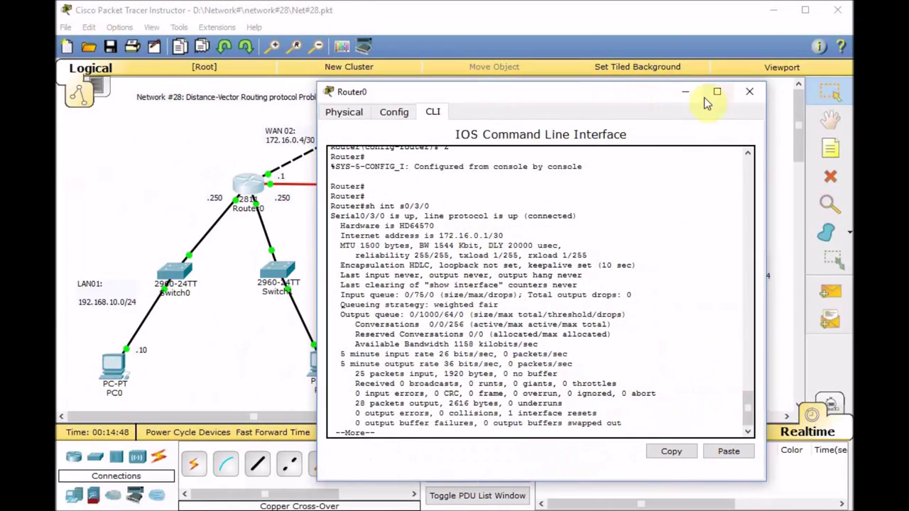
click(748, 91)
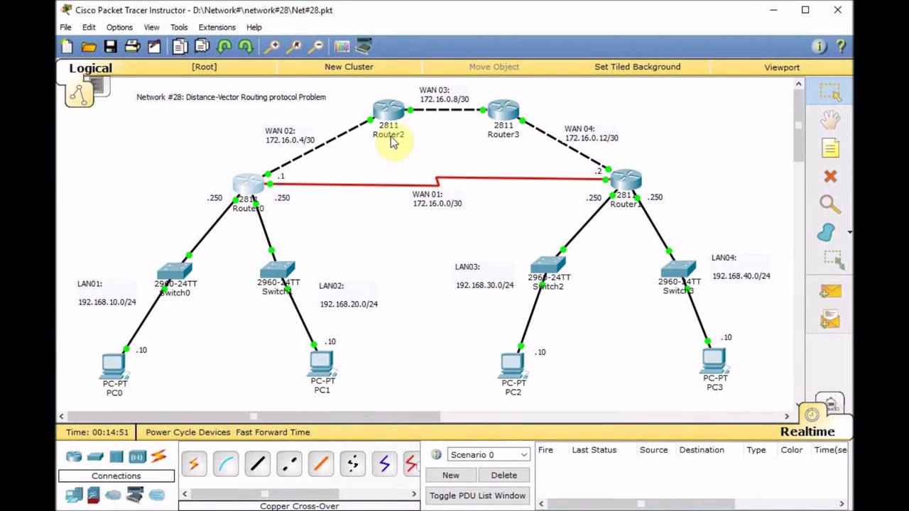
Display Router0's FastEthernet1/0 status, note its 100000 Kbit bandwidth, and minimize the console
click(256, 190)
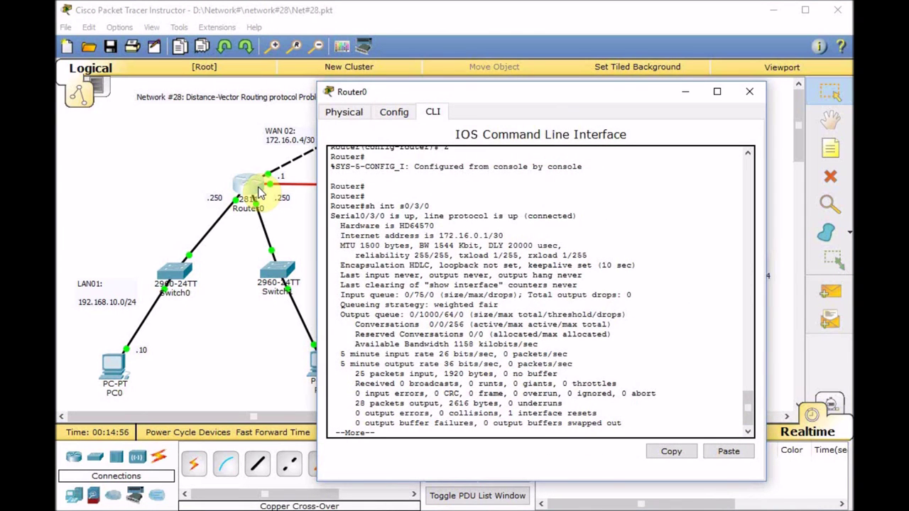
key(space)
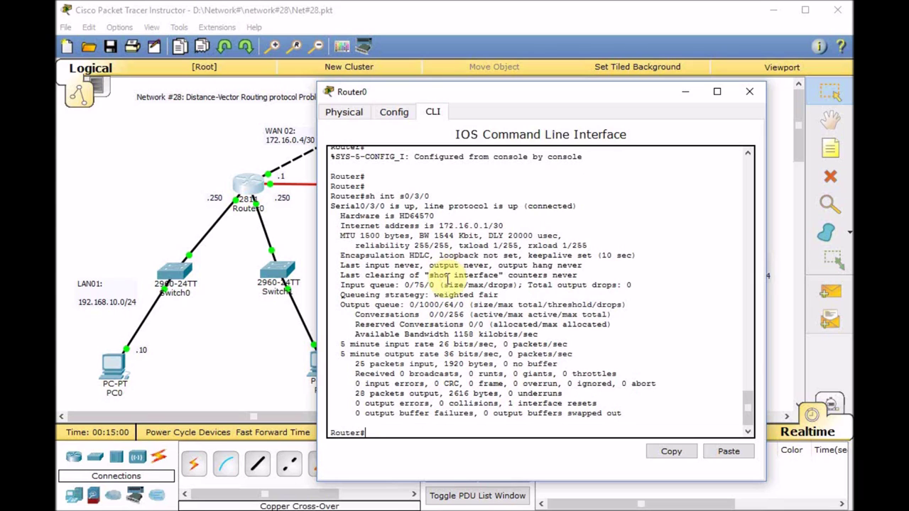
text(sh int fa 0)
key(BackSpace)
text(1/0)
key(Return)
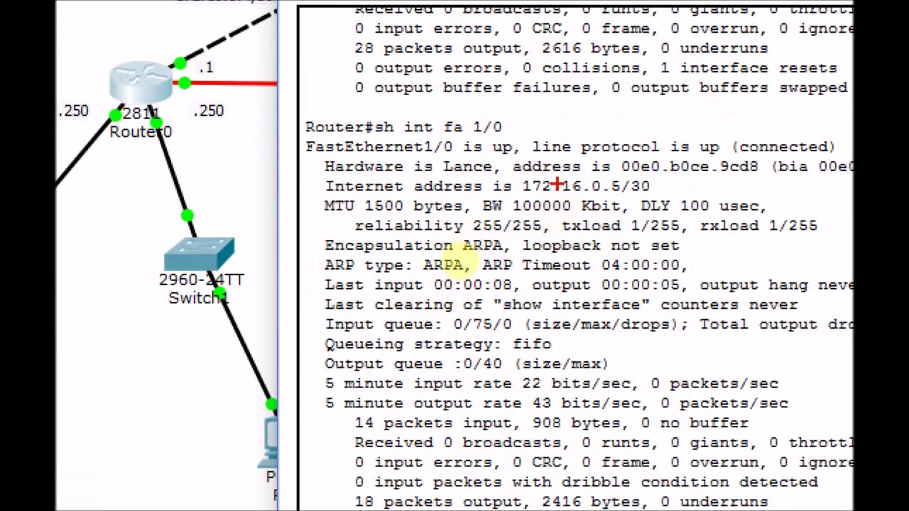
drag(514, 213, 574, 209)
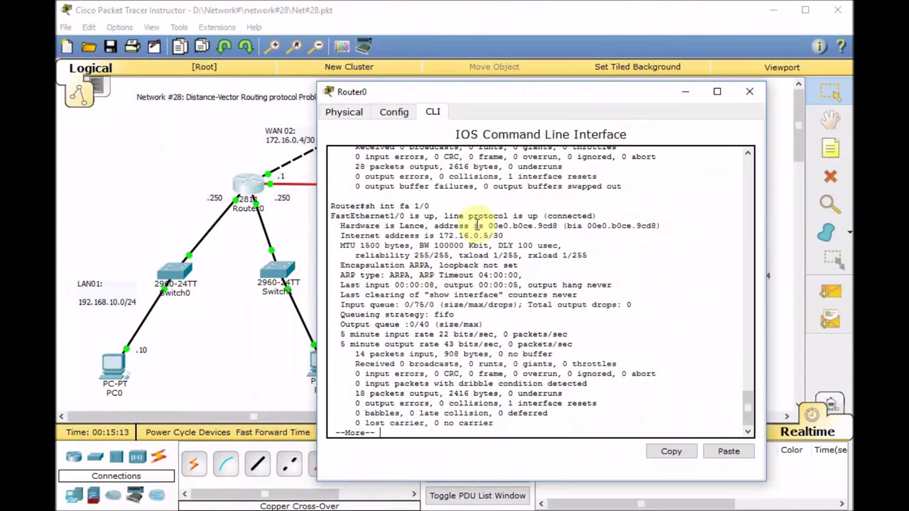
click(682, 92)
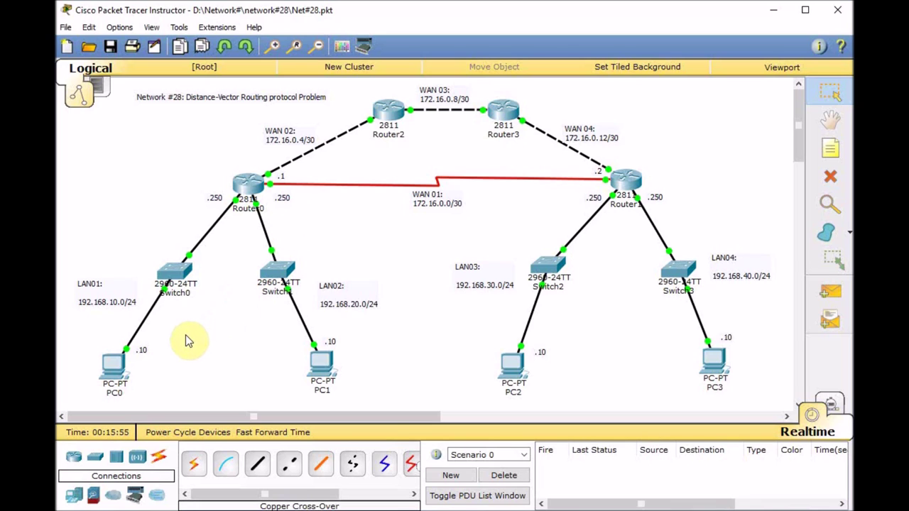
click(115, 368)
Ping 192.168.30.10 from PC0's Command Prompt
click(444, 111)
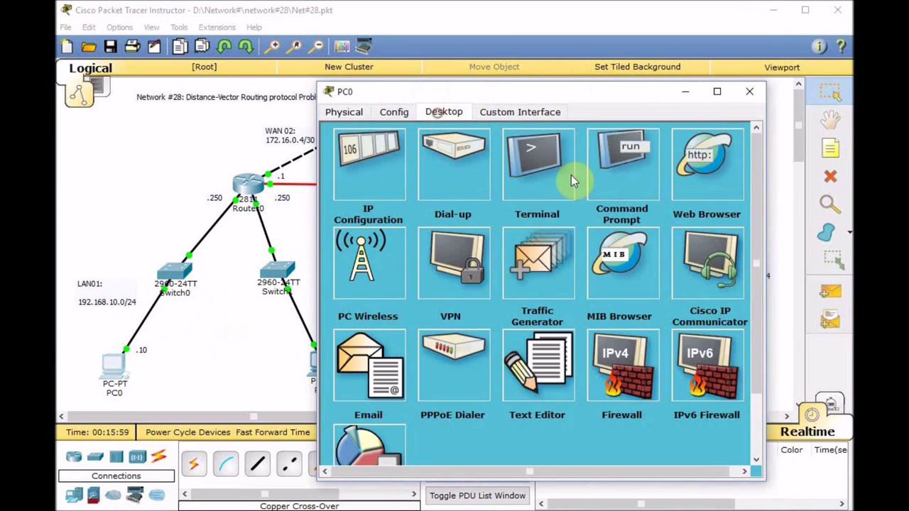
click(621, 169)
key(Return)
key(Return)
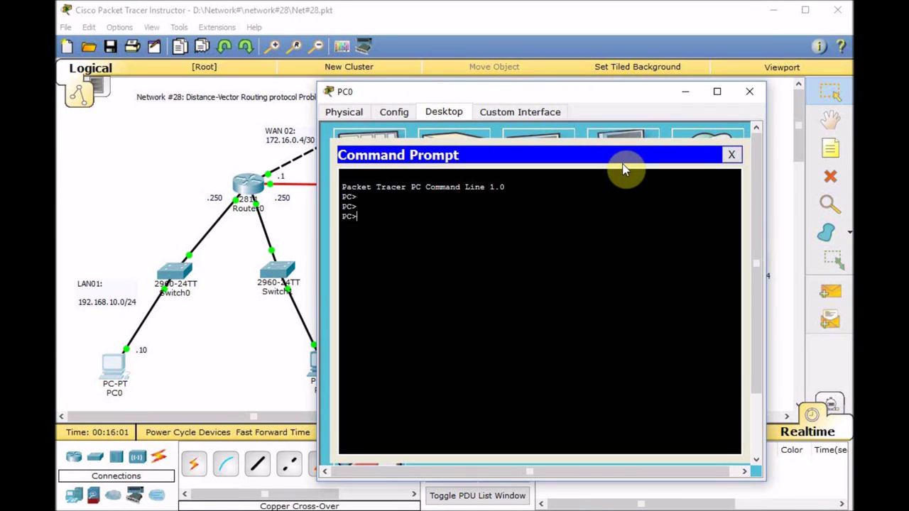
text(ping 192.168.30.10)
key(Return)
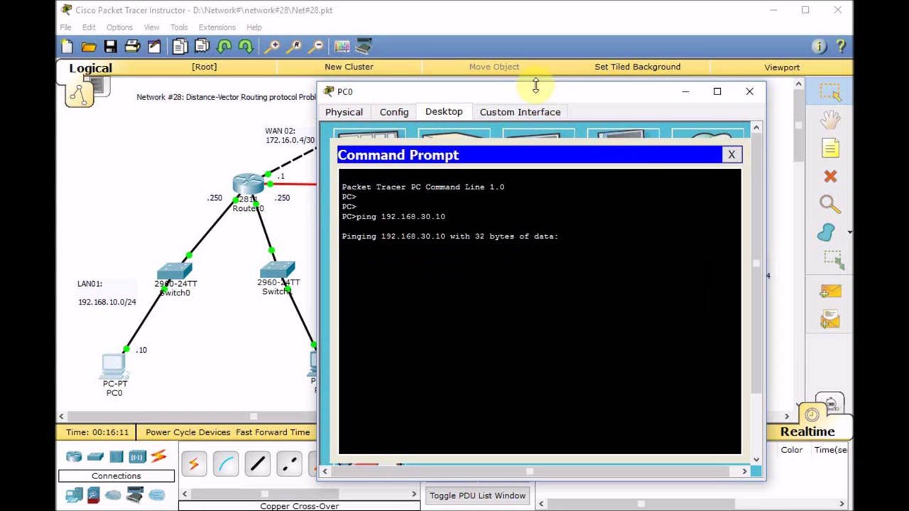
Trace the route from PC0 to 192.168.30.10, showing three hops via 172.16.0.2
drag(532, 96, 440, 68)
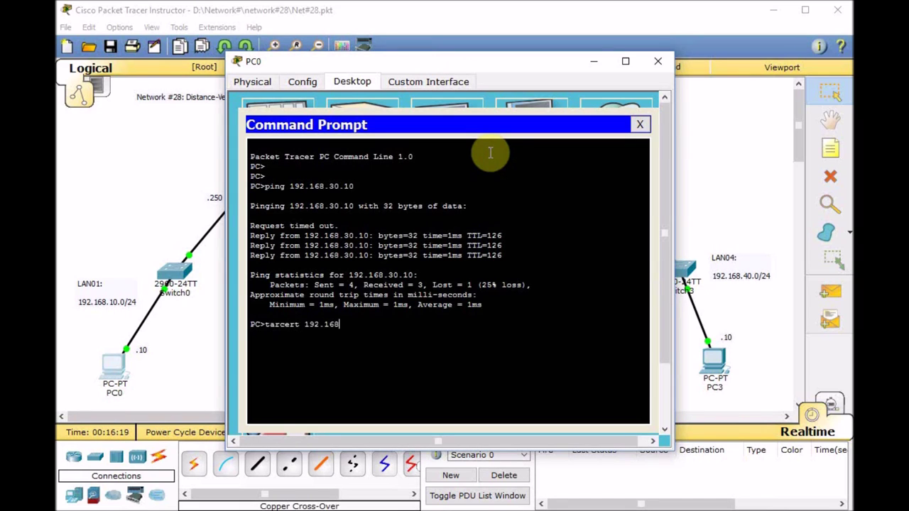
text(0.1)
key(Return)
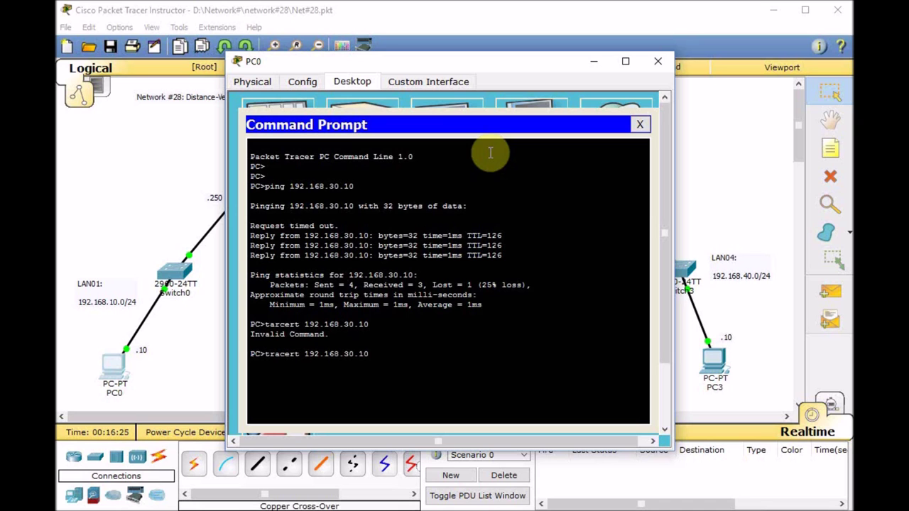
text(tracert 192.168.30.10)
key(Return)
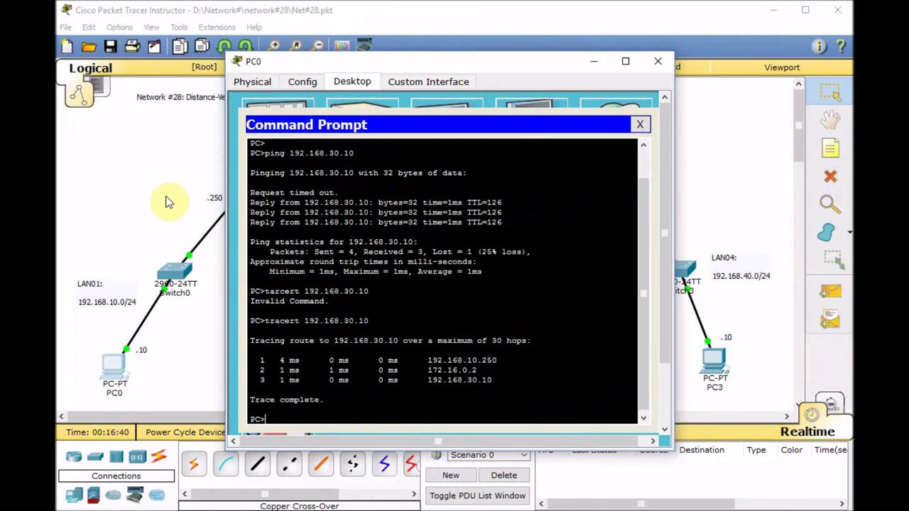
Place PC0's command prompt and Router0's console side by side
click(164, 197)
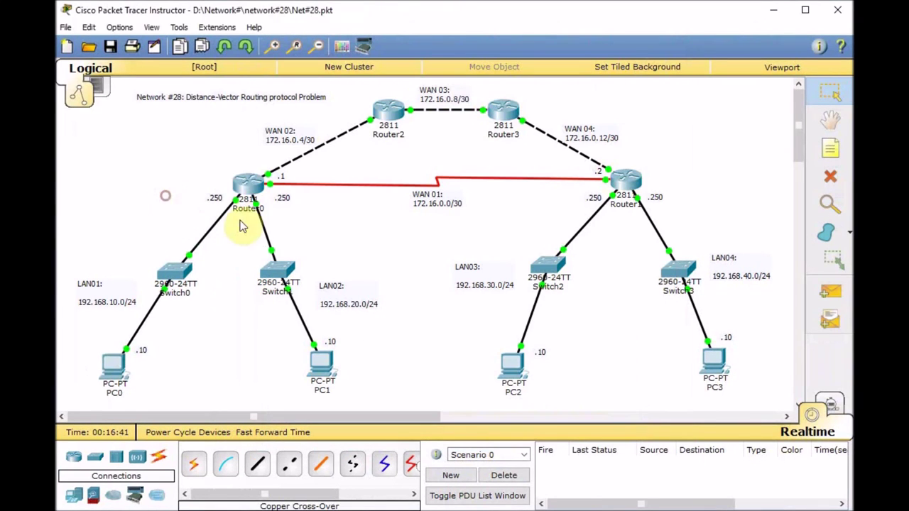
click(117, 370)
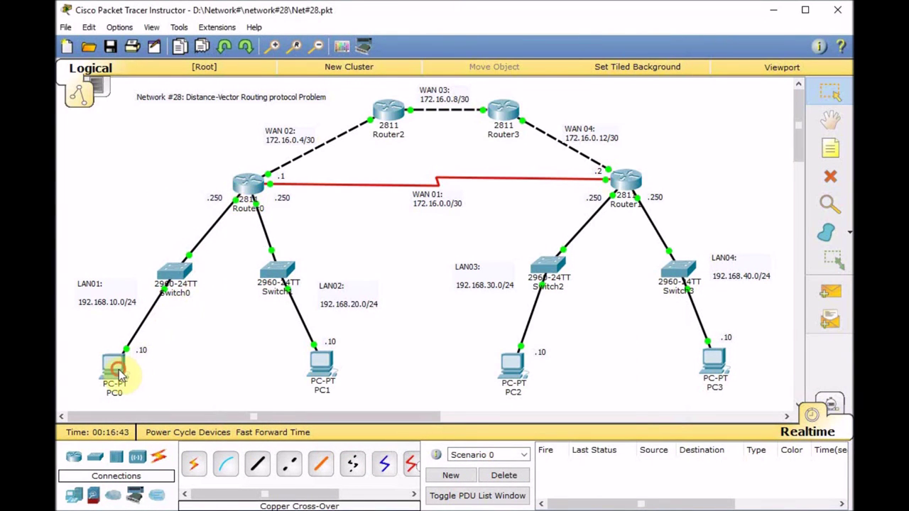
drag(419, 64, 268, 61)
mouse_move(452, 510)
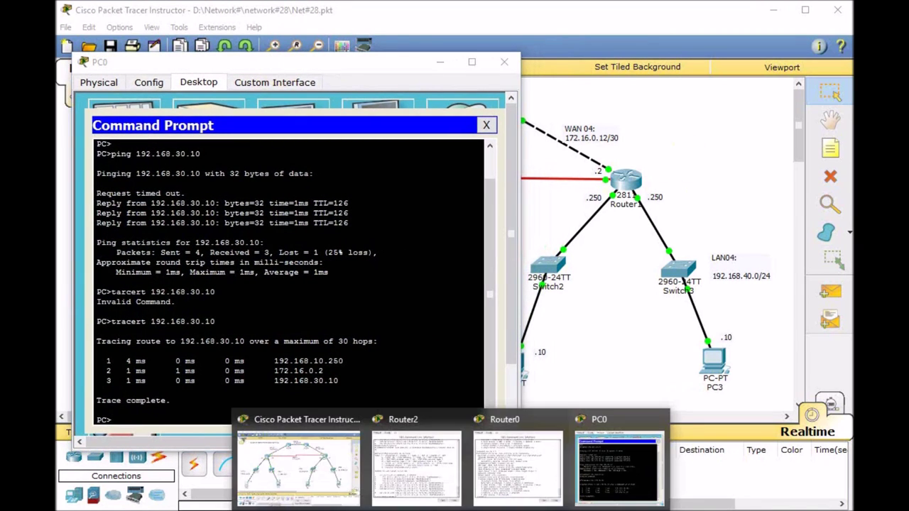
click(517, 465)
drag(491, 95, 575, 68)
Put Router0 into interface configuration mode for Serial0/3/0
key(Return)
key(Return)
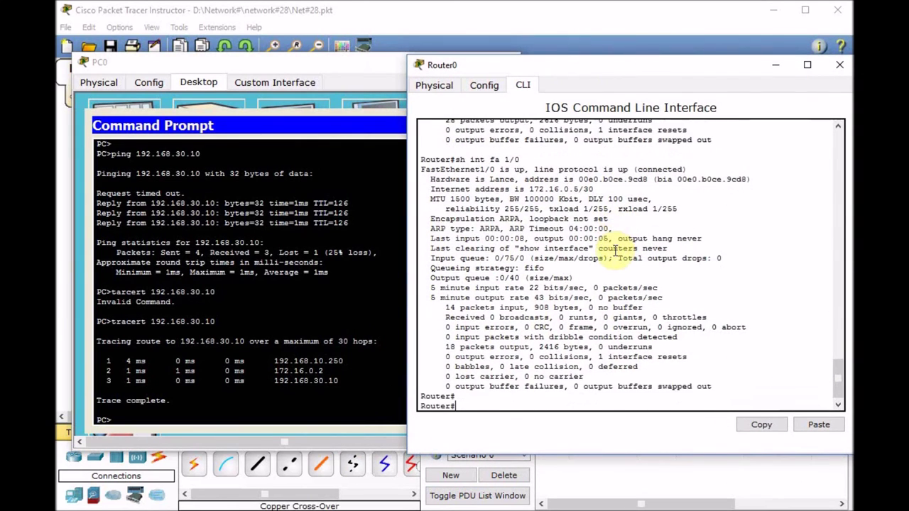
key(Return)
text(sh ip route)
key(Return)
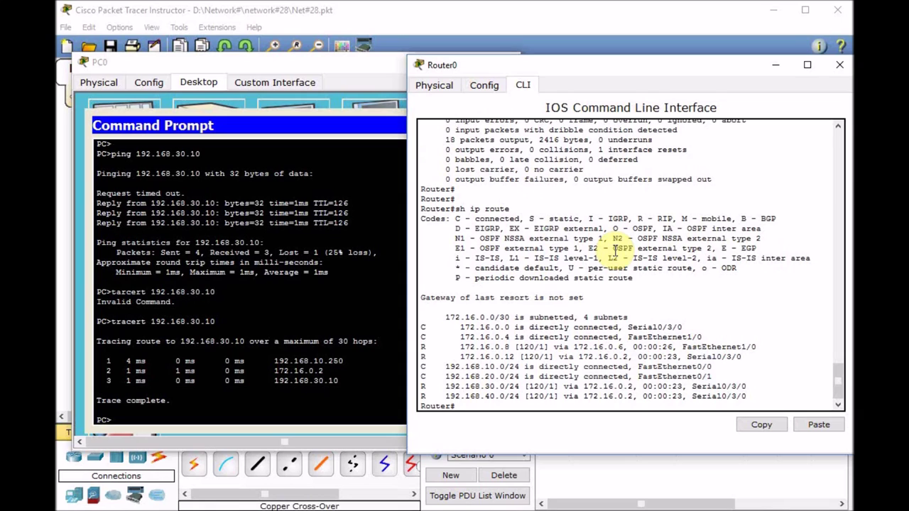
key(Return)
key(Return)
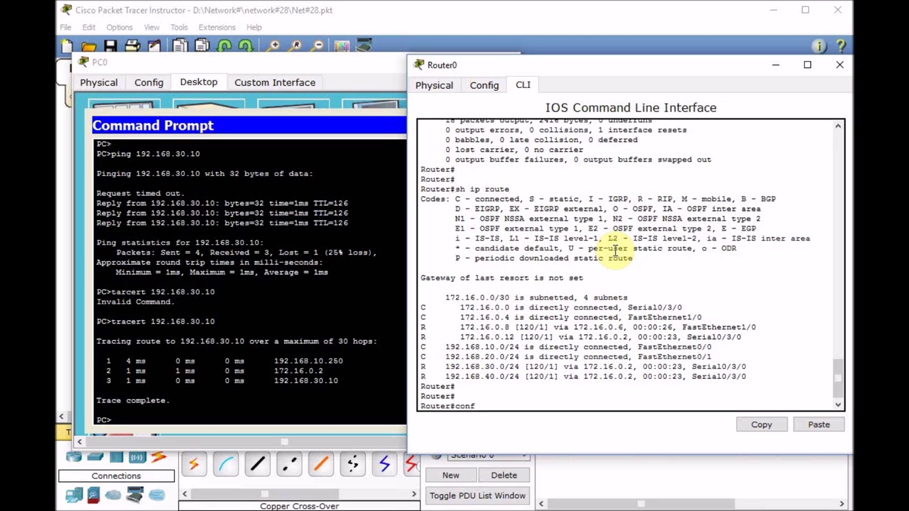
text(conf t)
key(Return)
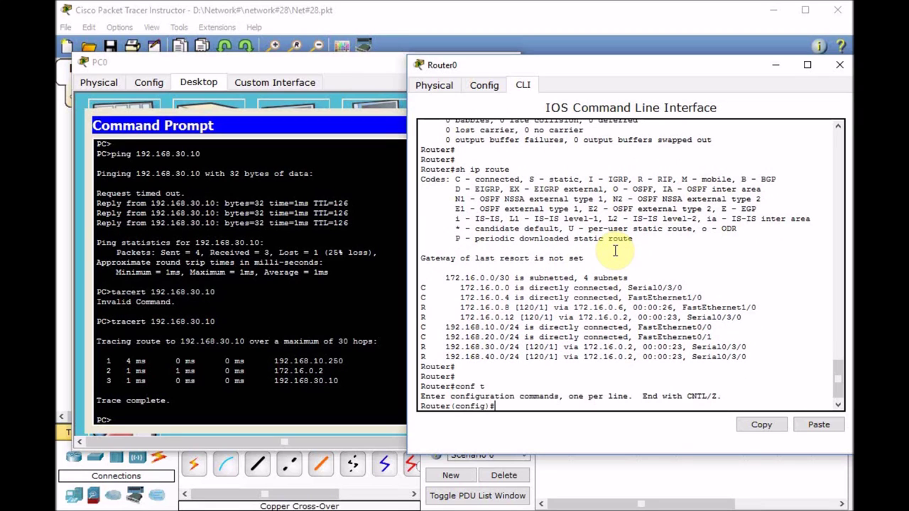
text(int s0)
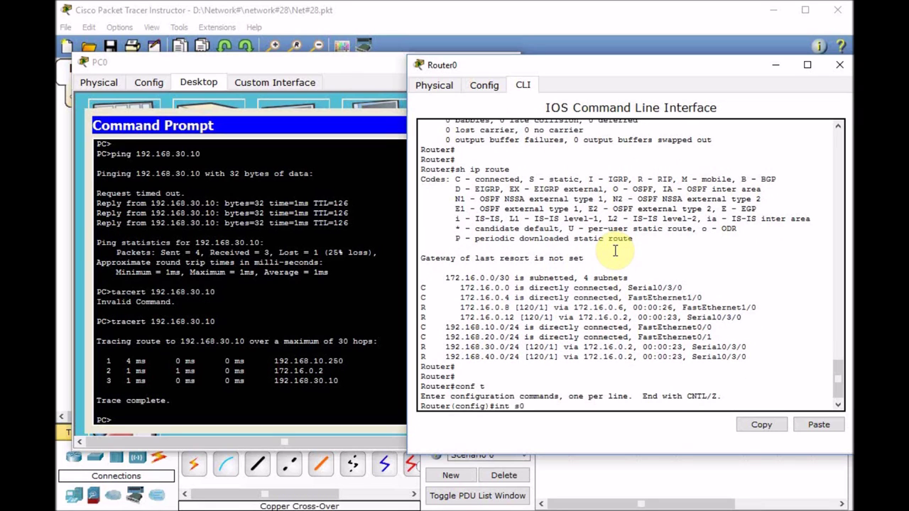
text(/3/0)
key(Return)
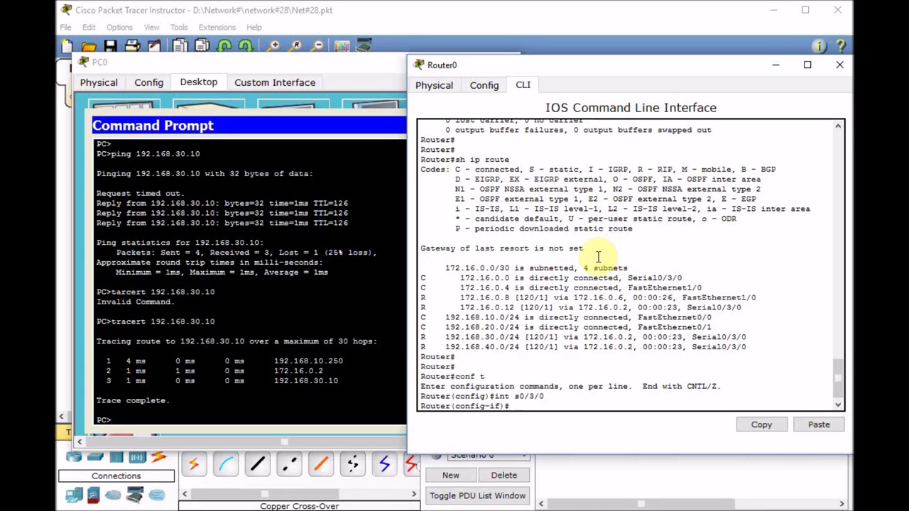
Rerun ping and traceroute to 192.168.30.10 on PC0, still routed via 172.16.0.2
click(270, 294)
key(Up)
key(Up)
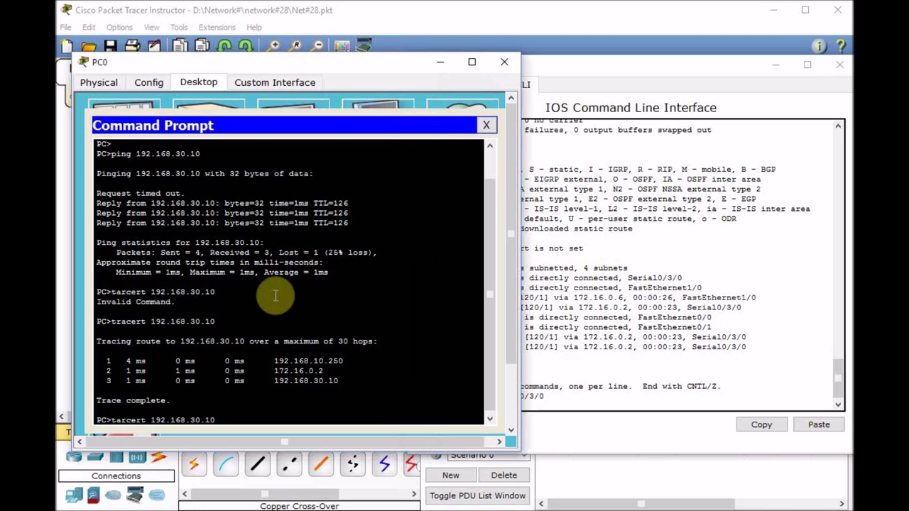
key(Up)
key(Return)
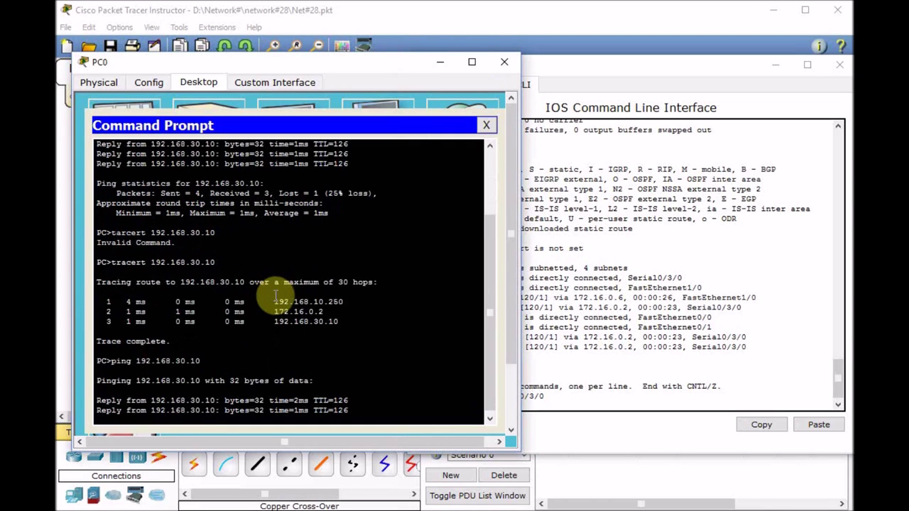
key(ctrl+c)
key(Up)
key(Up)
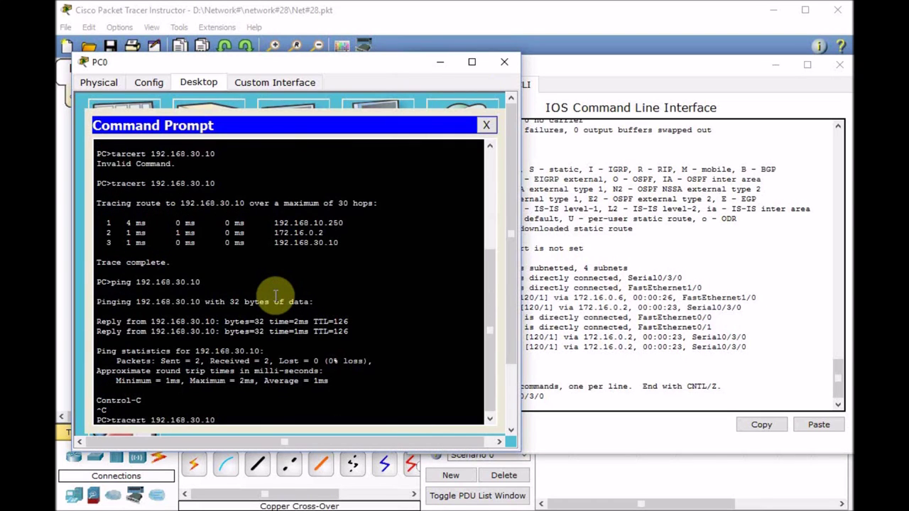
key(Return)
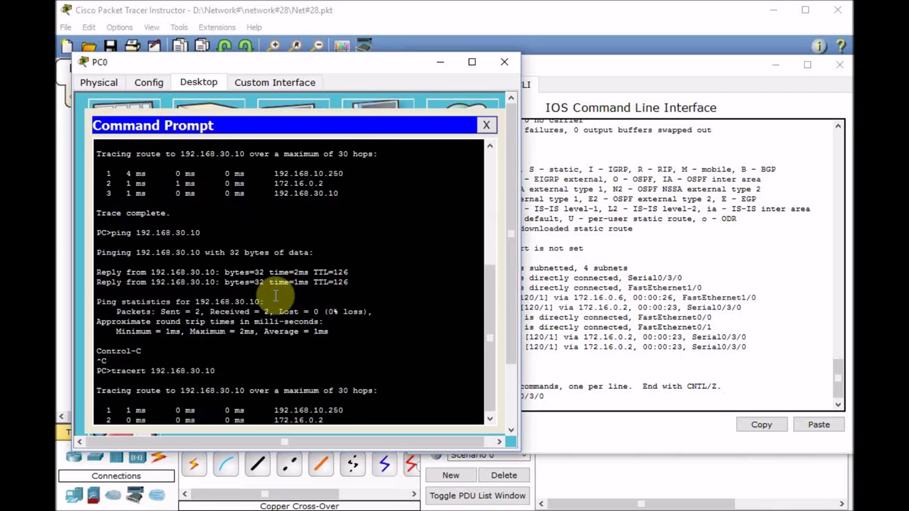
click(673, 325)
Shut down Router0's Serial0/3/0 WAN link
text(s)
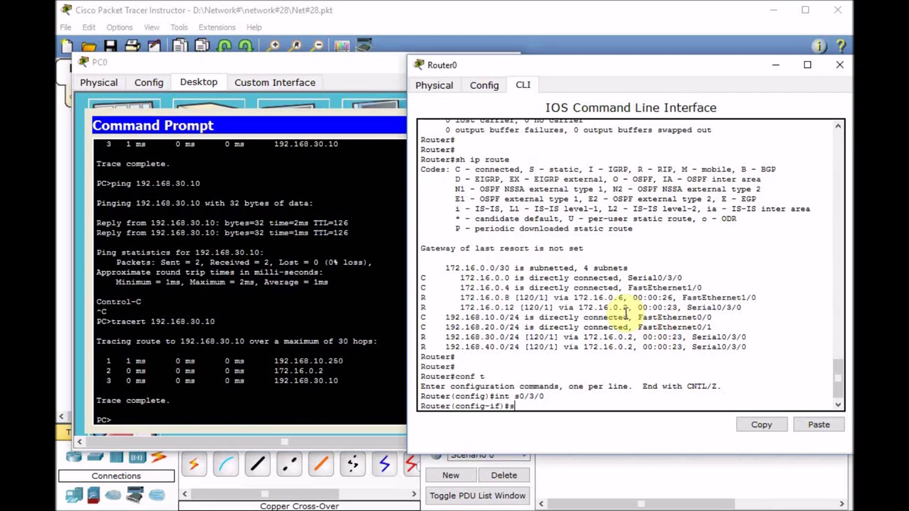
text(h)
key(Return)
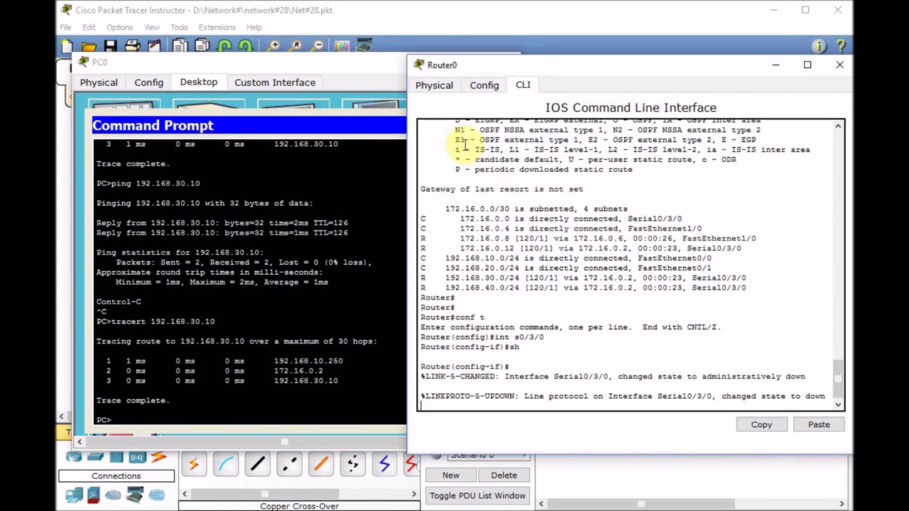
click(431, 18)
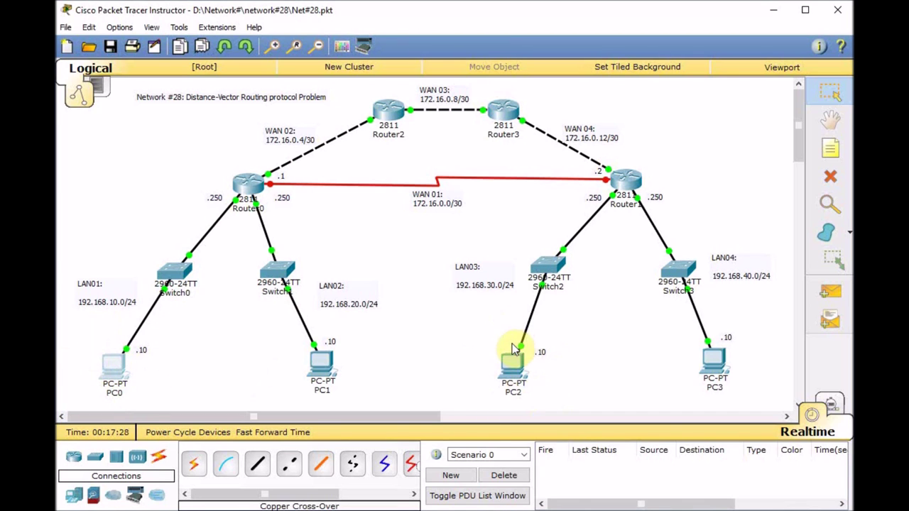
mouse_move(464, 499)
click(589, 477)
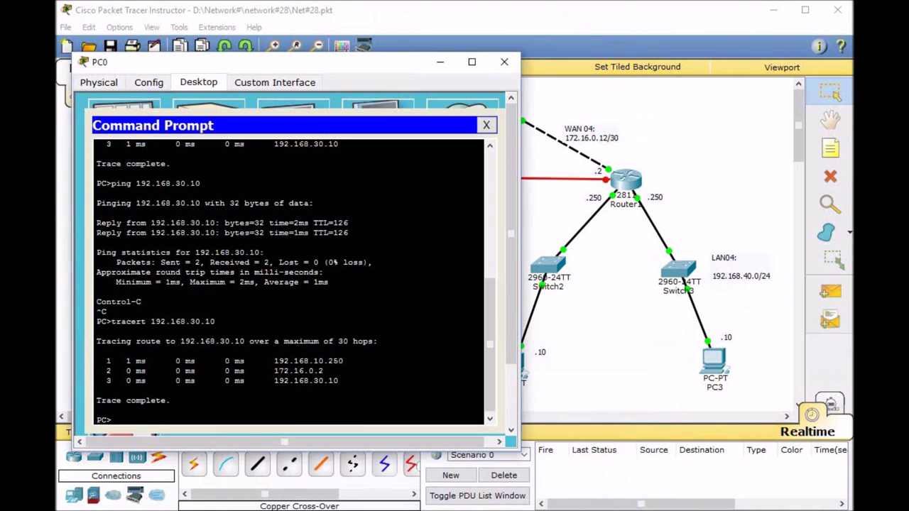
click(533, 456)
Rerun ping and traceroute to 192.168.30.10 from PC0, now five hops via 172.16.0.6, .10, .14
click(331, 302)
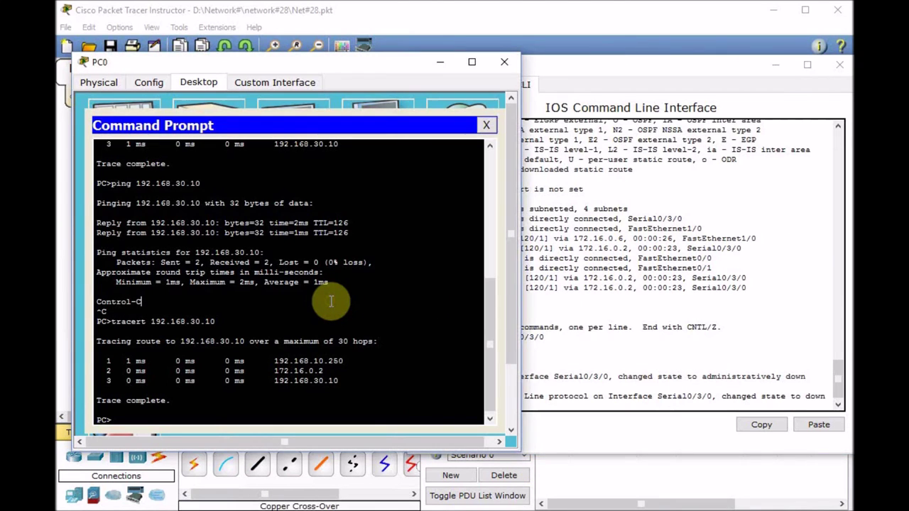
key(Up)
key(Up)
key(Return)
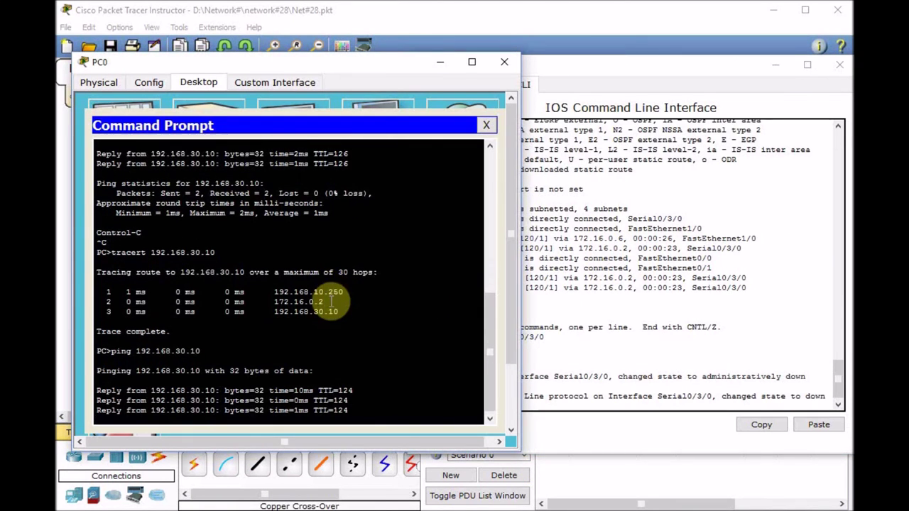
key(Up)
key(Up)
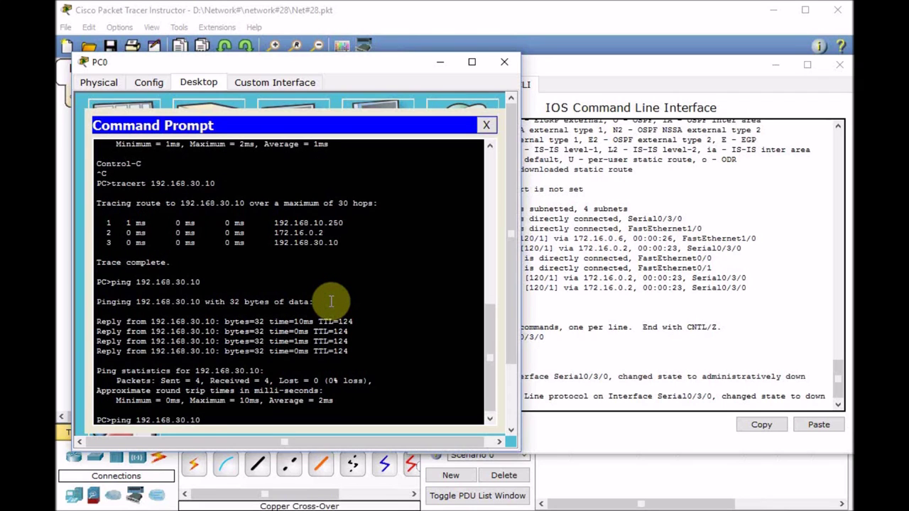
key(Return)
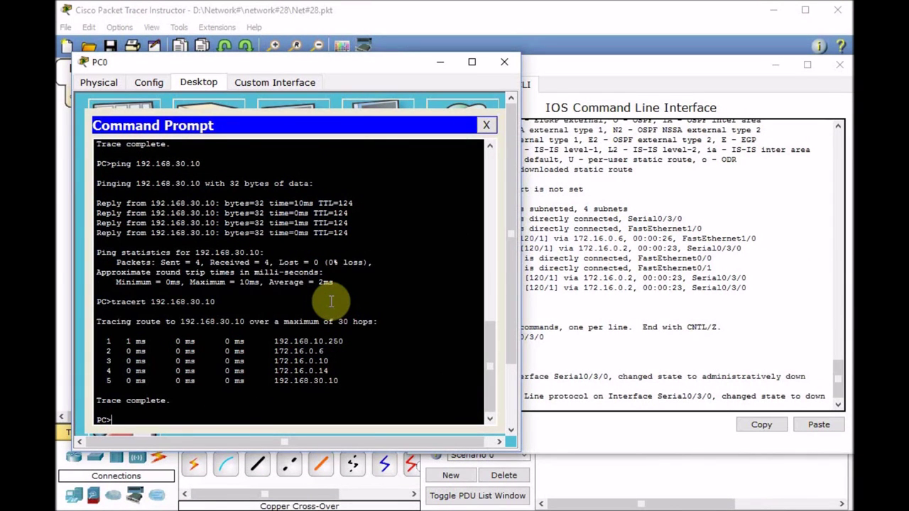
click(690, 306)
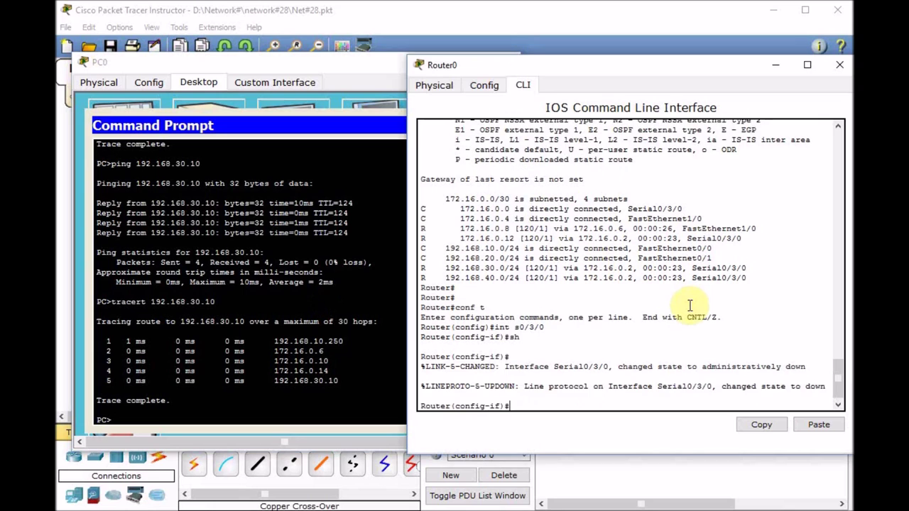
Re-enable Router0's Serial0/3/0 link with no shutdown
text(no sh)
key(Return)
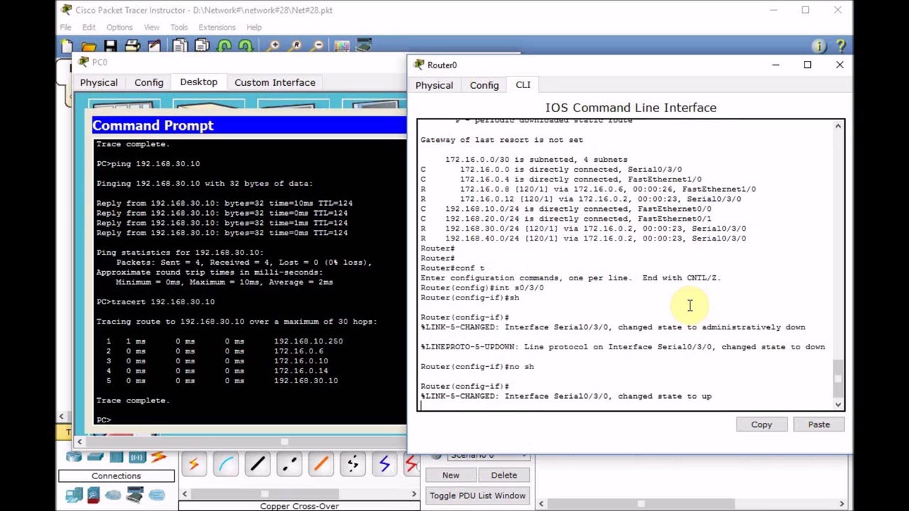
key(Return)
key(Return)
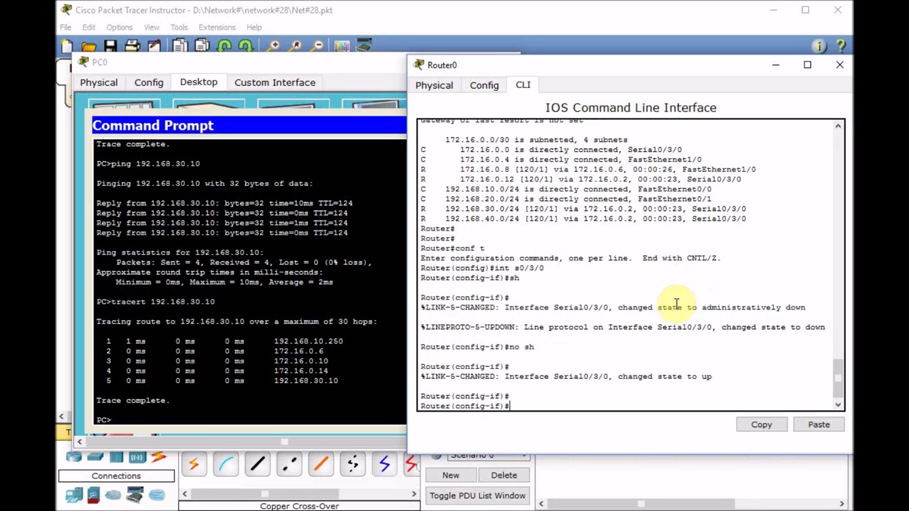
Rerun ping and traceroute from PC0 to 192.168.30.10, back to three hops via 172.16.0.2
click(266, 308)
key(Up)
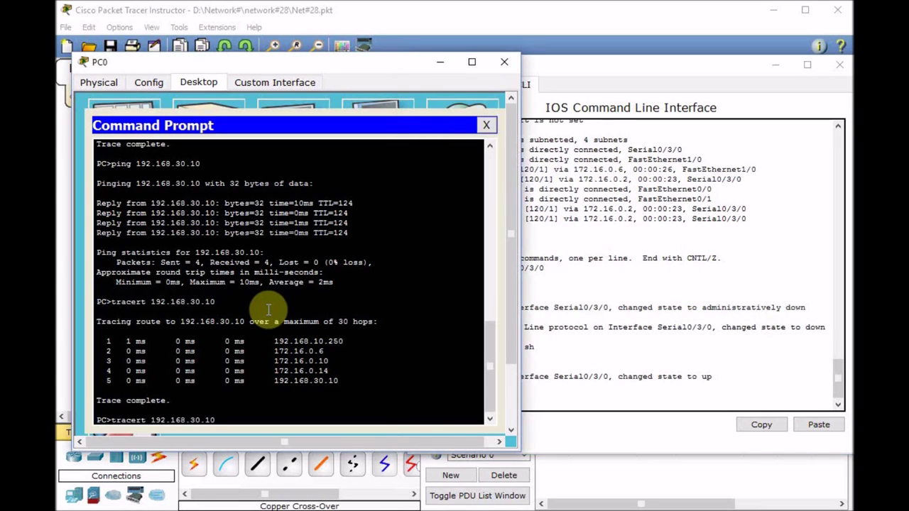
key(Up)
key(Return)
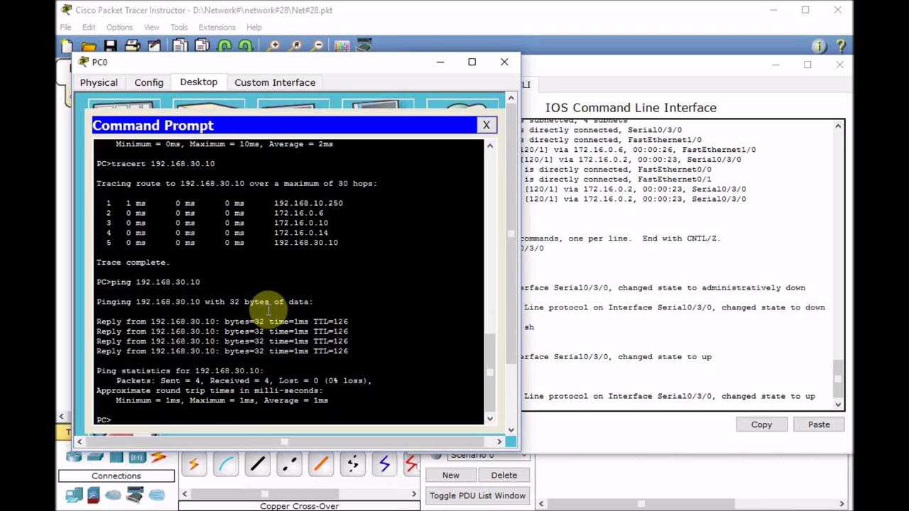
key(Up)
key(Up)
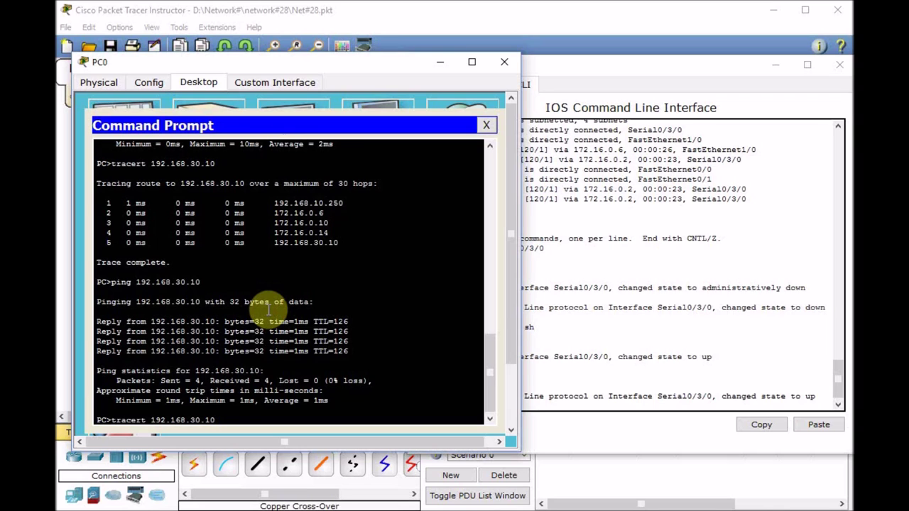
key(Return)
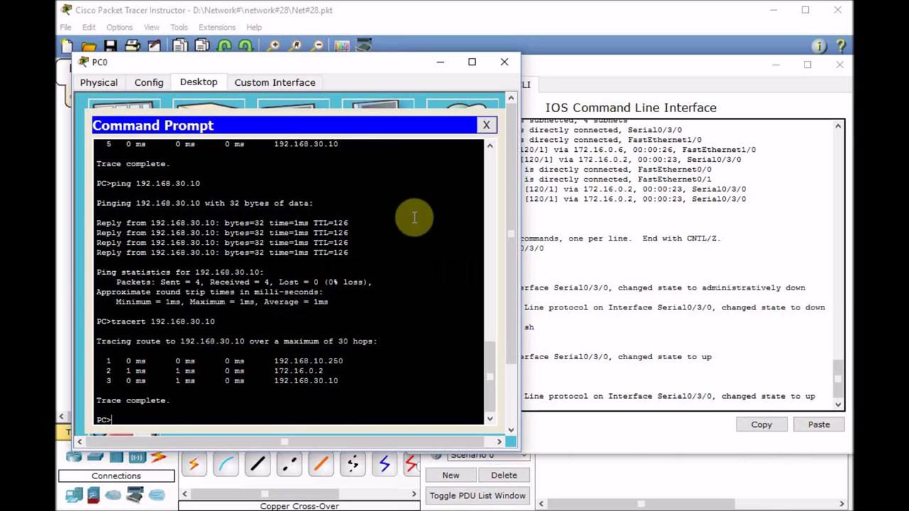
click(563, 35)
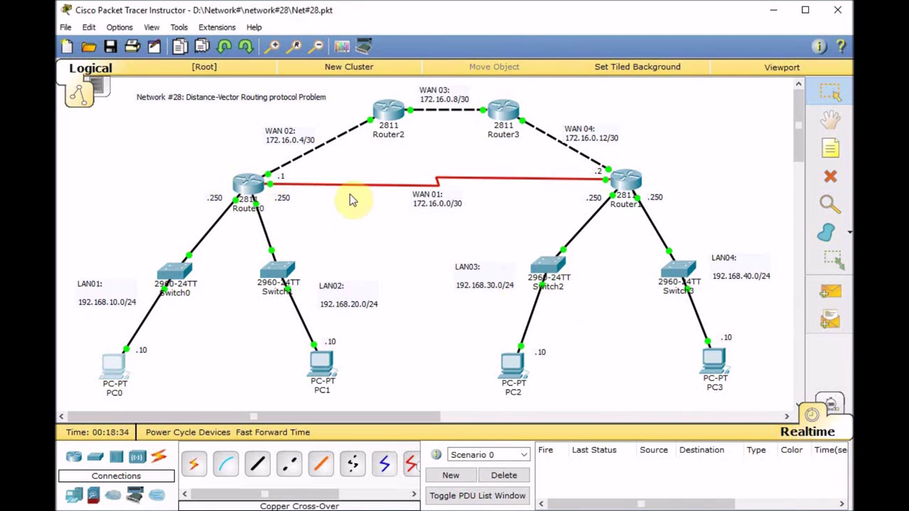
click(502, 114)
key(Return)
key(Return)
key(Return)
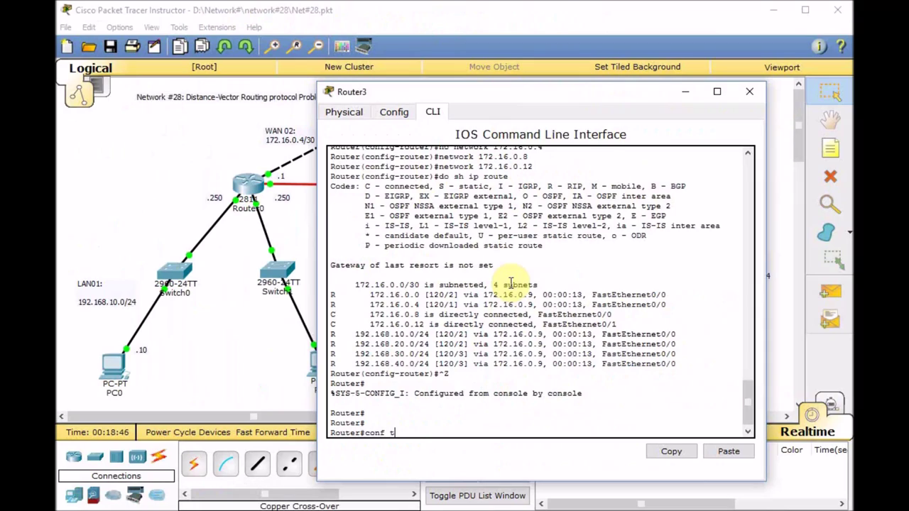
key(Up)
key(Return)
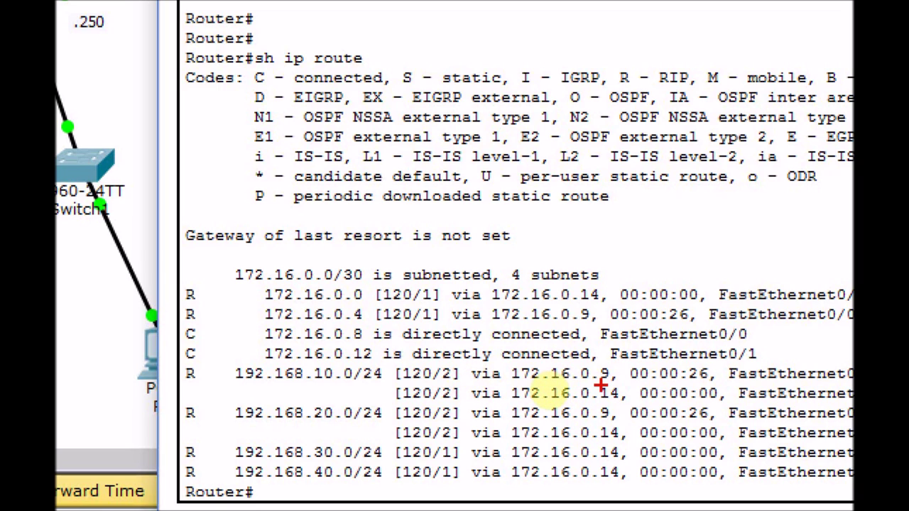
mouse_move(601, 380)
mouse_down()
mouse_move(616, 380)
mouse_move(627, 399)
mouse_up()
drag(316, 426, 339, 425)
mouse_move(599, 420)
mouse_down()
mouse_move(613, 420)
mouse_move(616, 447)
mouse_up()
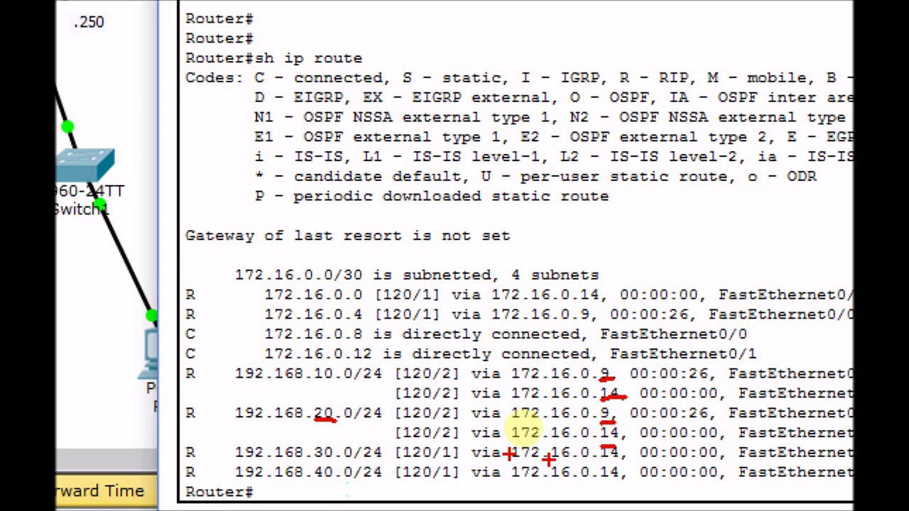
key(Escape)
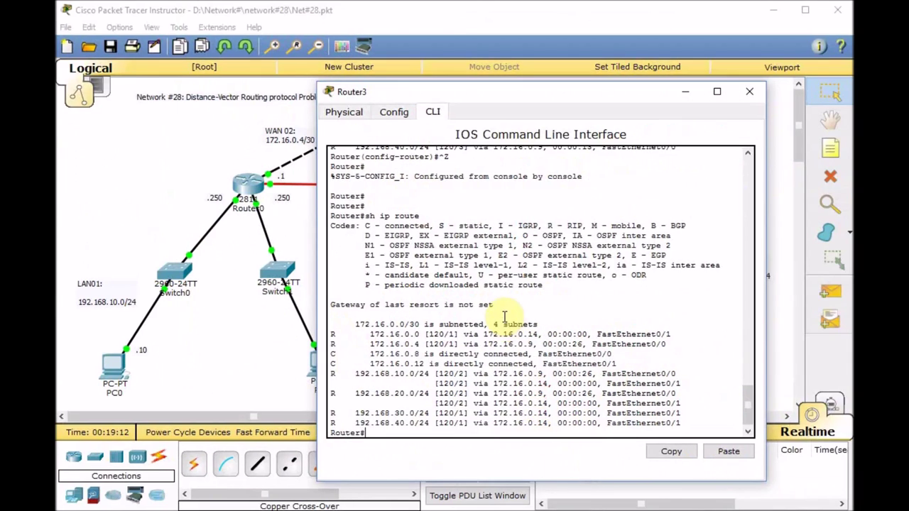
click(208, 198)
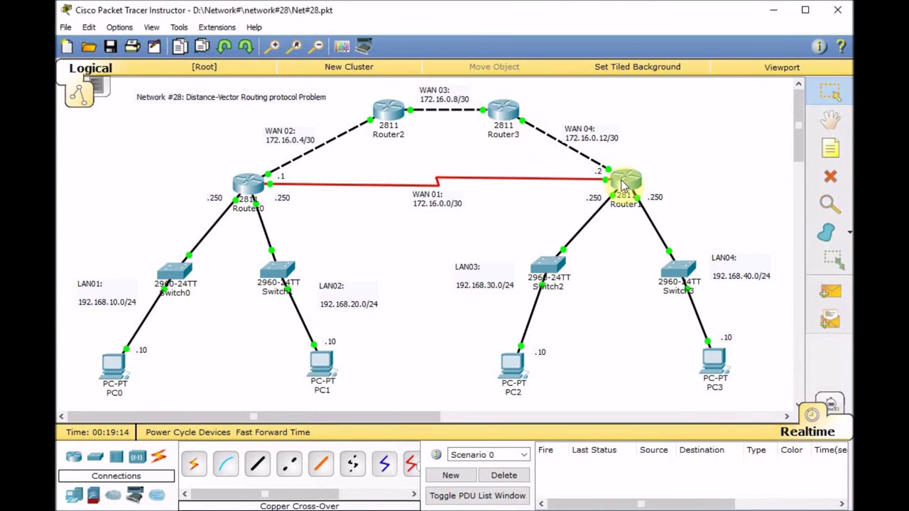